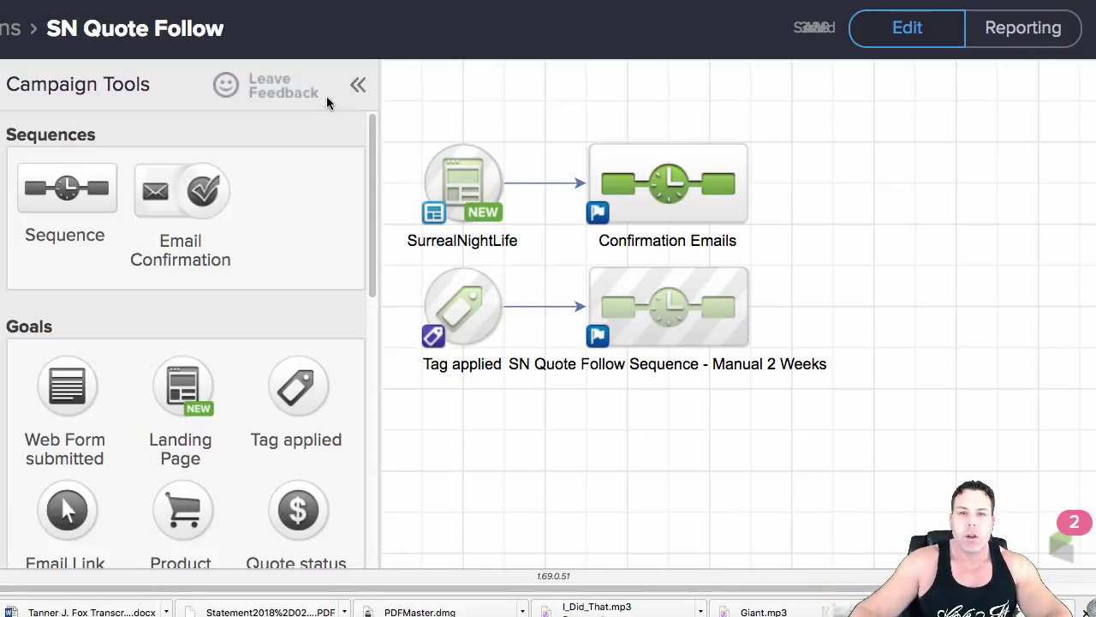
# Review which tag triggers the Tag applied goal, leaving its configuration as it is
pyautogui.moveTo(456, 321)
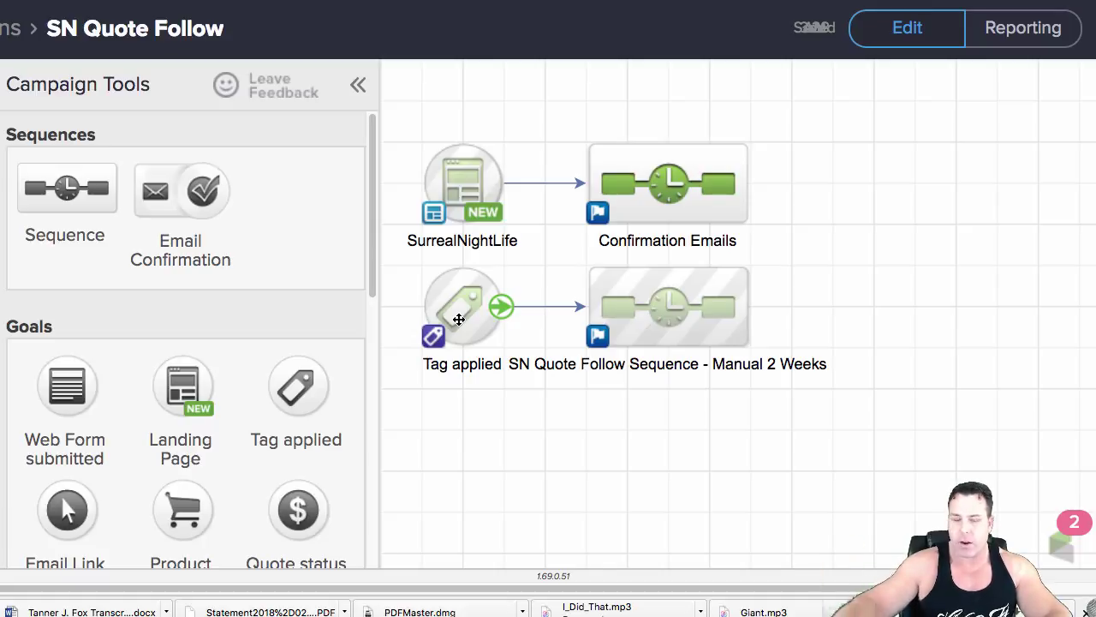
pyautogui.moveTo(672, 334)
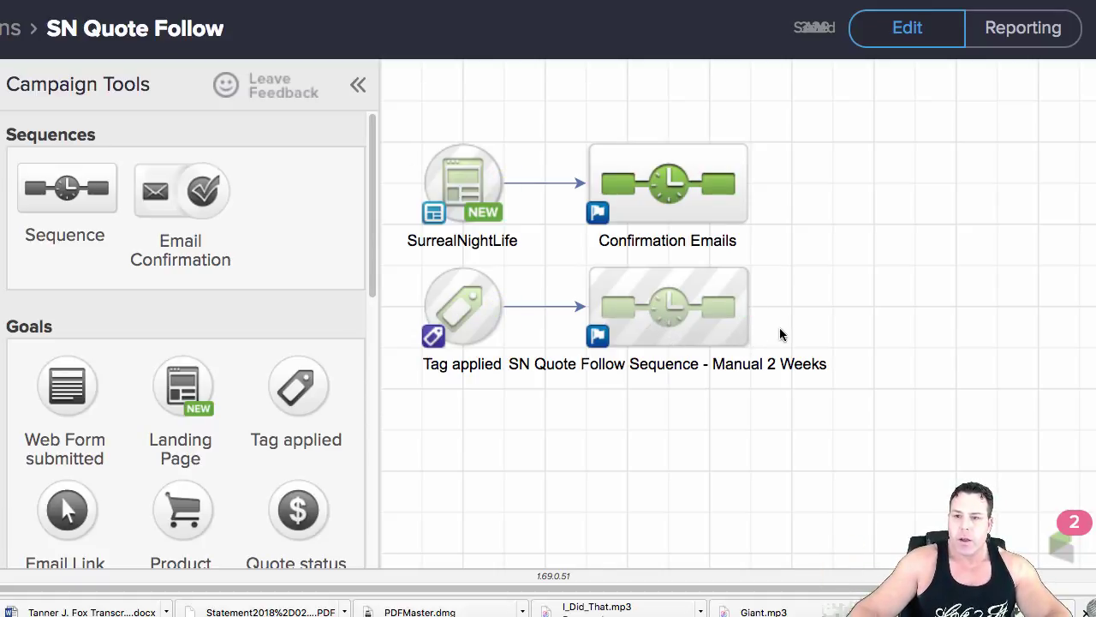
pyautogui.moveTo(492, 321)
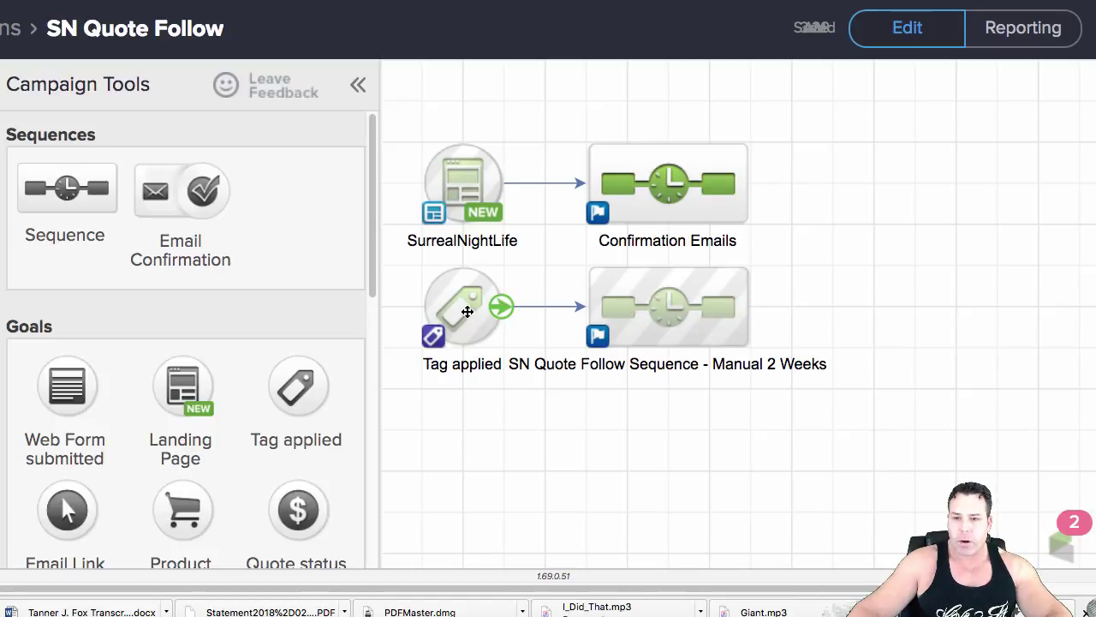
pyautogui.doubleClick(463, 311)
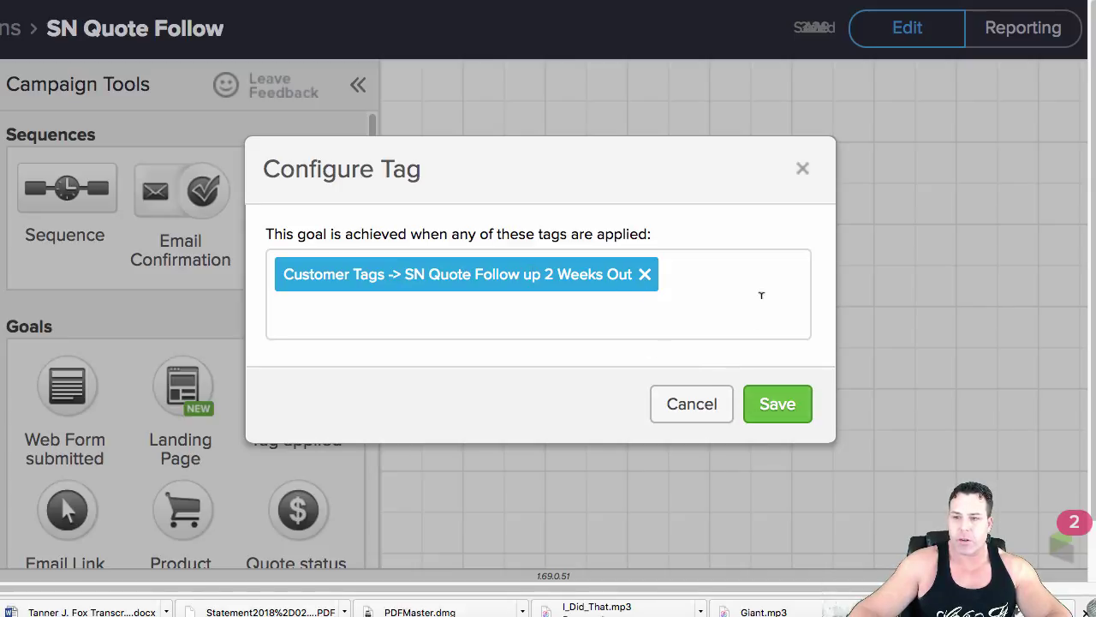
pyautogui.click(804, 170)
# Open the SN Quote Follow Sequence - Manual 2 Weeks sequence from the campaign
pyautogui.doubleClick(605, 309)
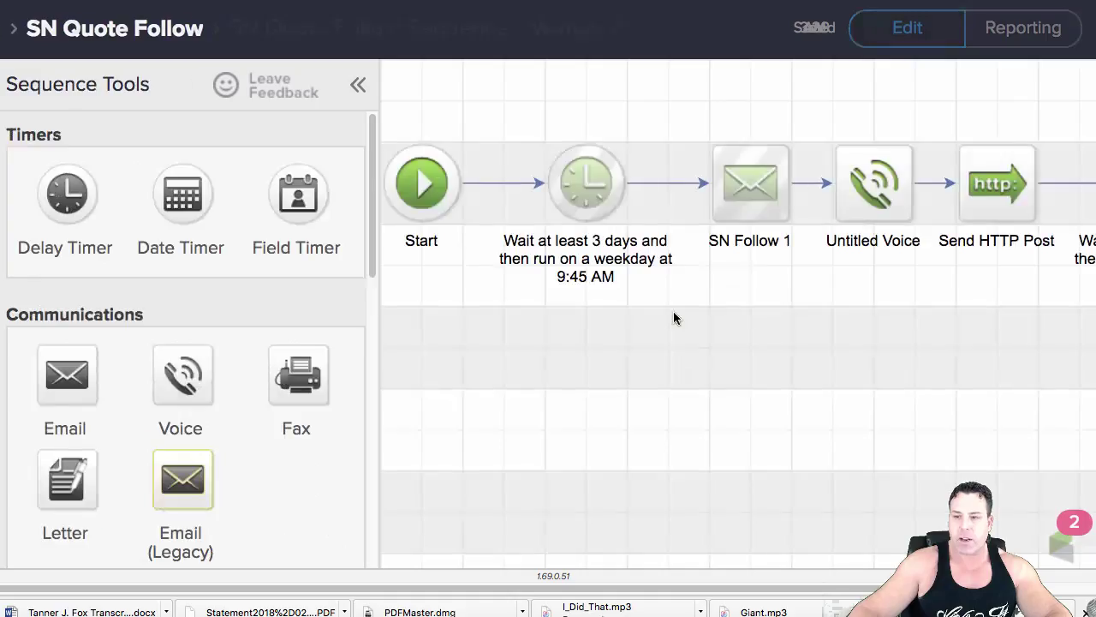
pyautogui.moveTo(531, 591)
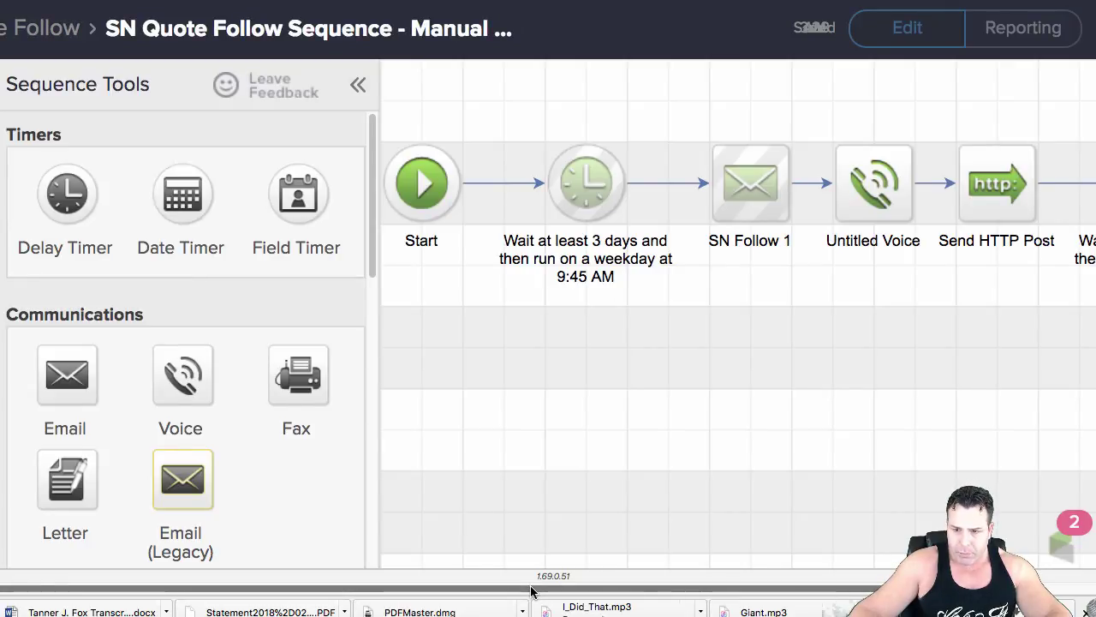
pyautogui.moveTo(531, 591); pyautogui.dragTo(479, 592)
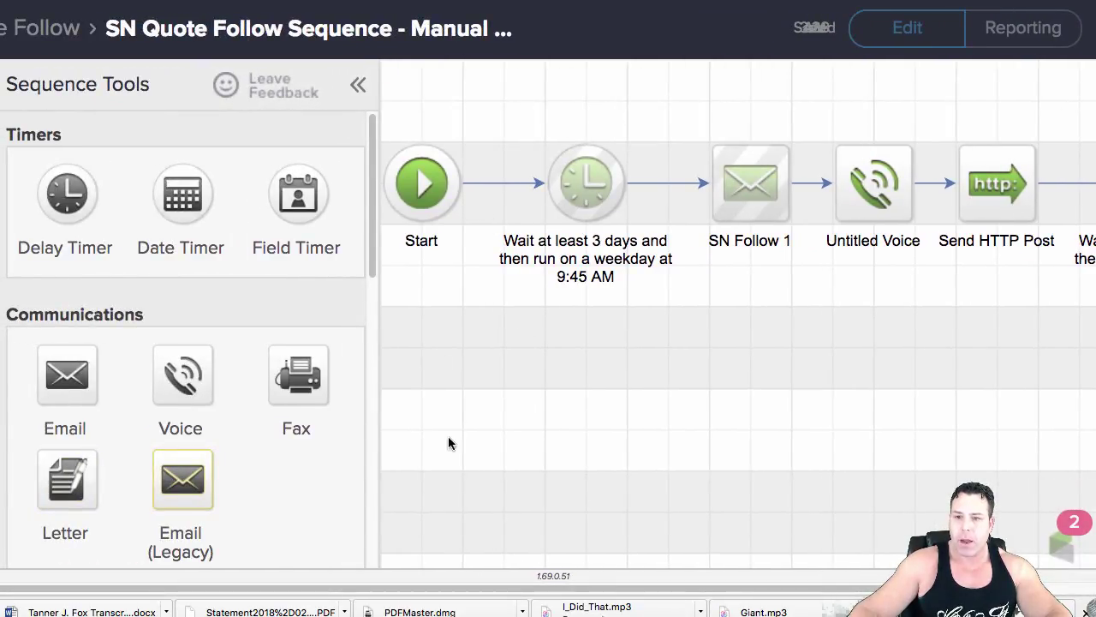
pyautogui.moveTo(444, 193)
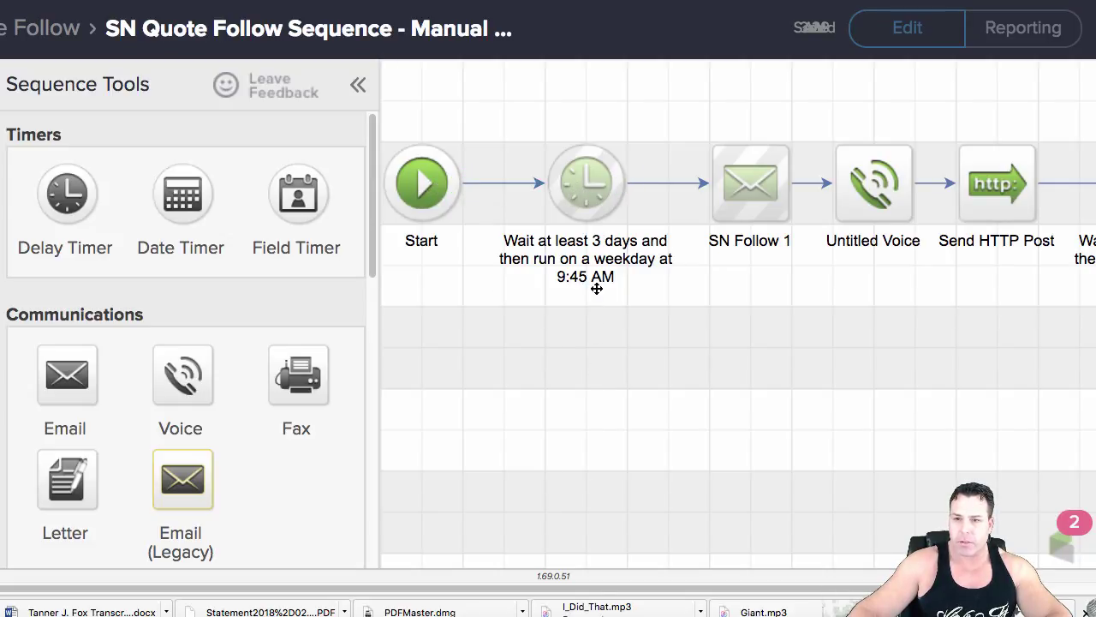
# Set the delay timer after Start to wait at least 1 day and save it
pyautogui.doubleClick(585, 246)
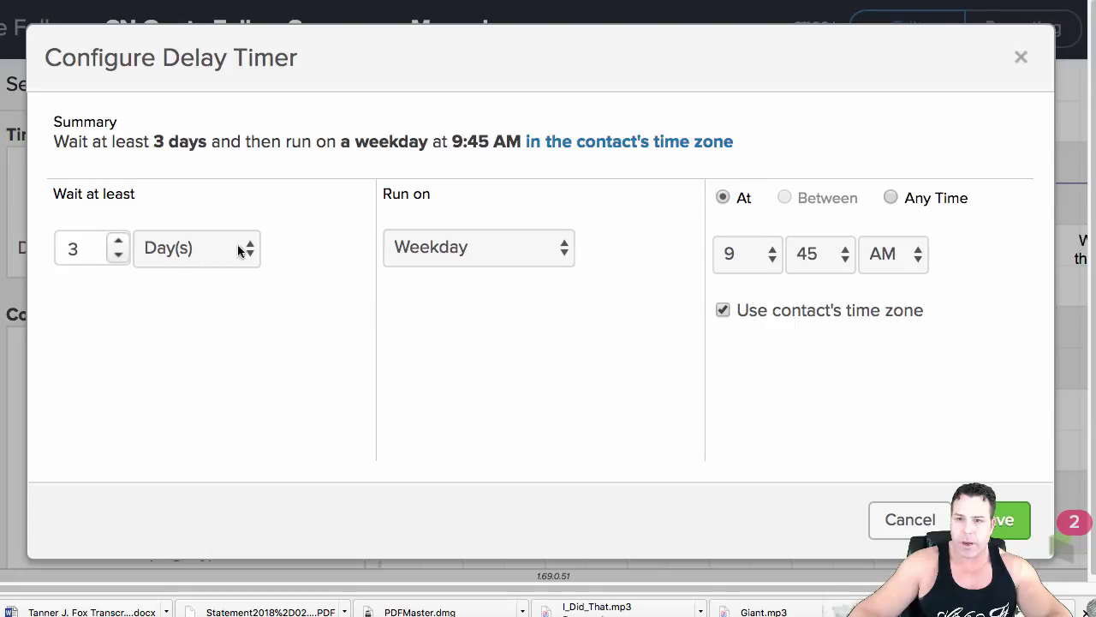
pyautogui.click(118, 242)
pyautogui.click(118, 243)
pyautogui.click(118, 255)
pyautogui.click(118, 255)
pyautogui.click(118, 254)
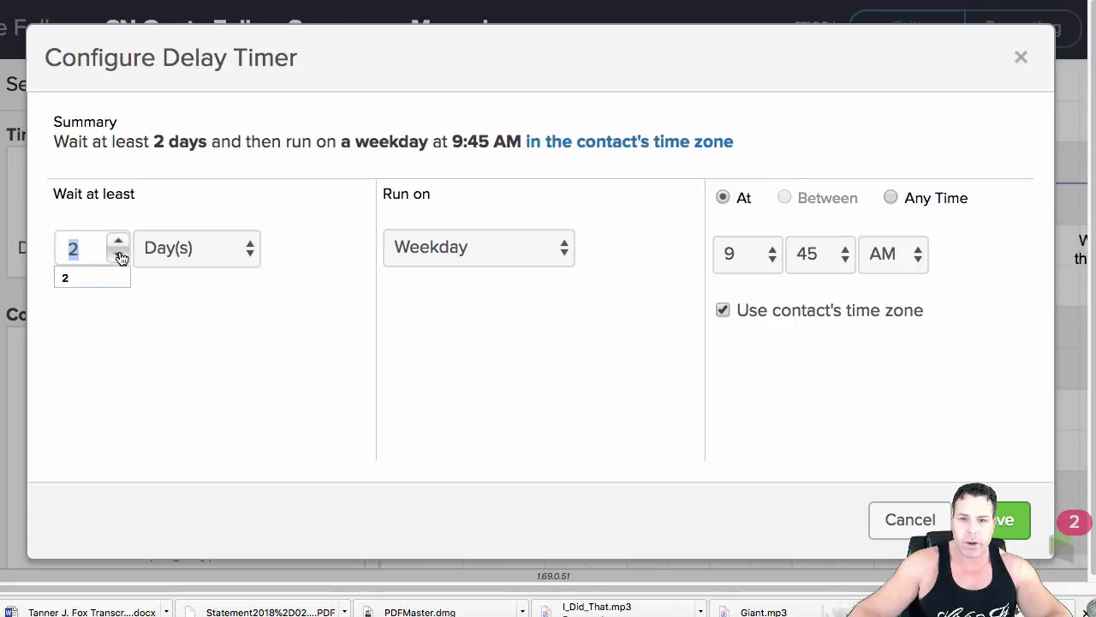
pyautogui.click(120, 255)
pyautogui.click(1021, 543)
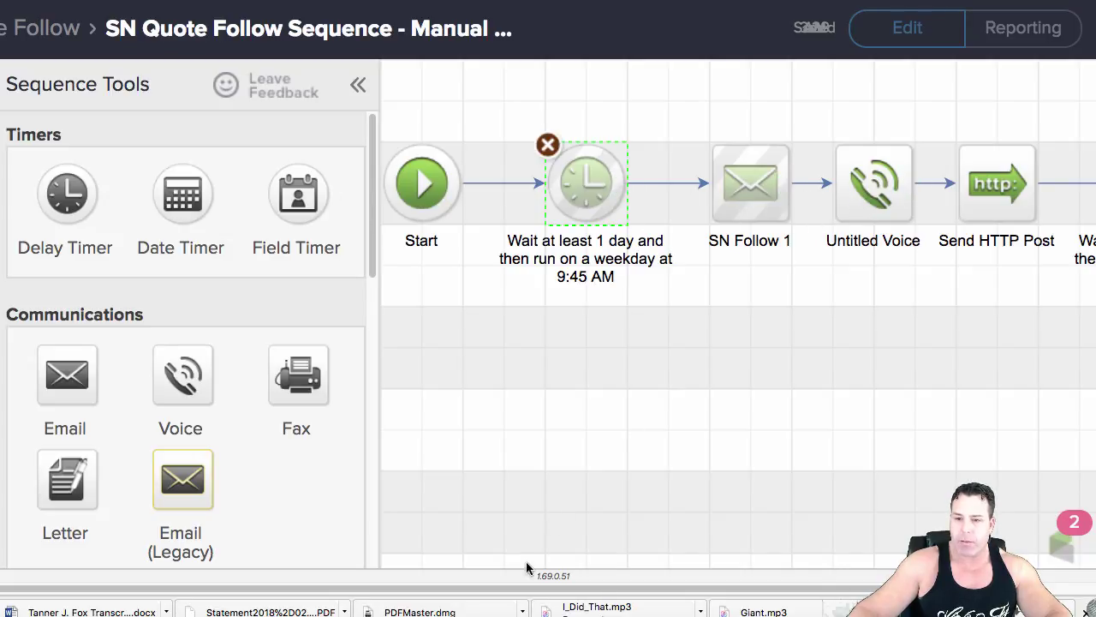
# Review the live-person and voicemail recordings of the Untitled Voice step, and return to the sequence
pyautogui.hscroll(2, 529, 591)
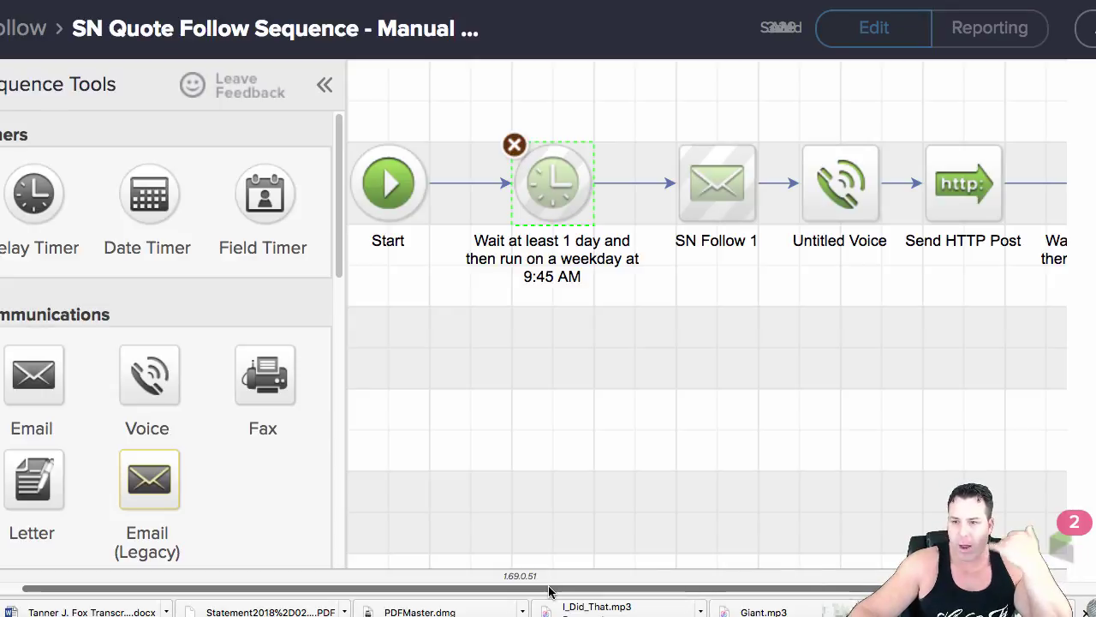
pyautogui.hscroll(1, 551, 591)
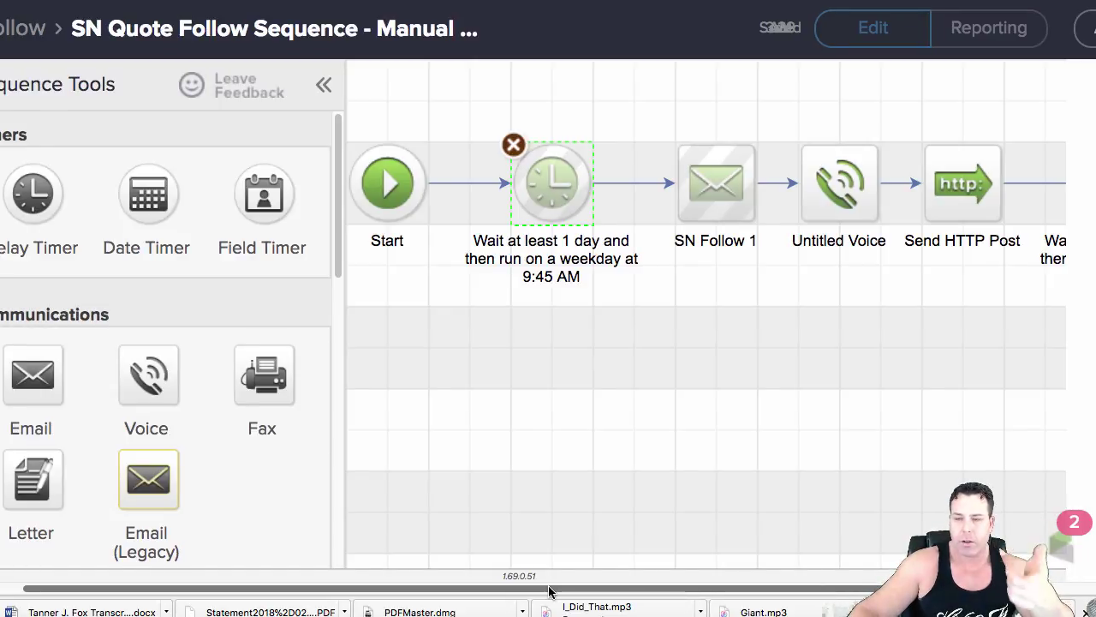
pyautogui.hscroll(4, 551, 591)
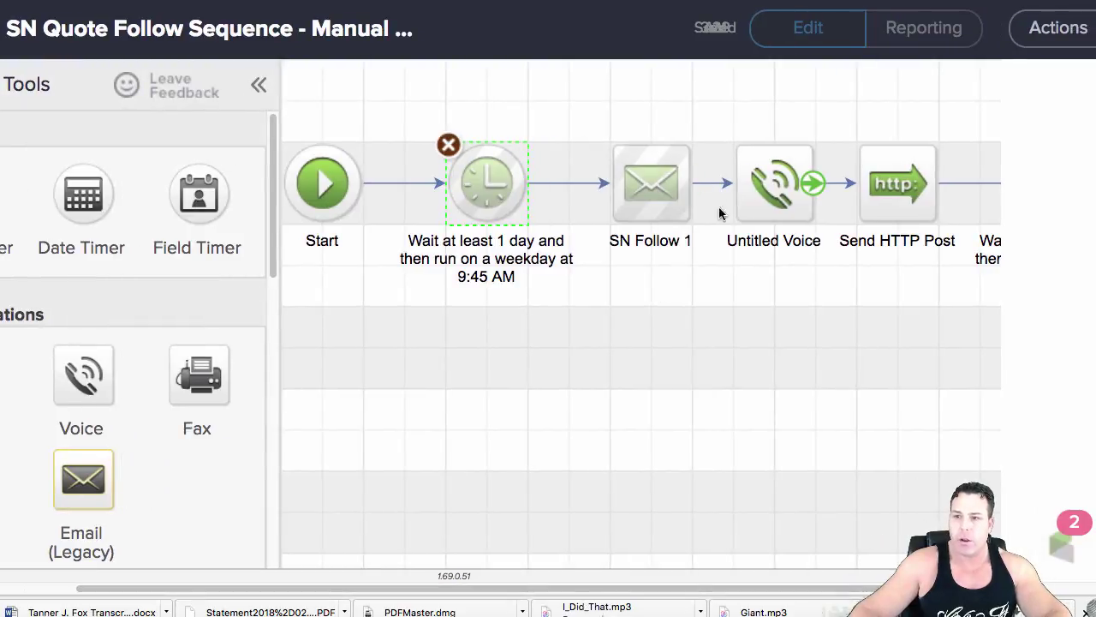
pyautogui.doubleClick(758, 181)
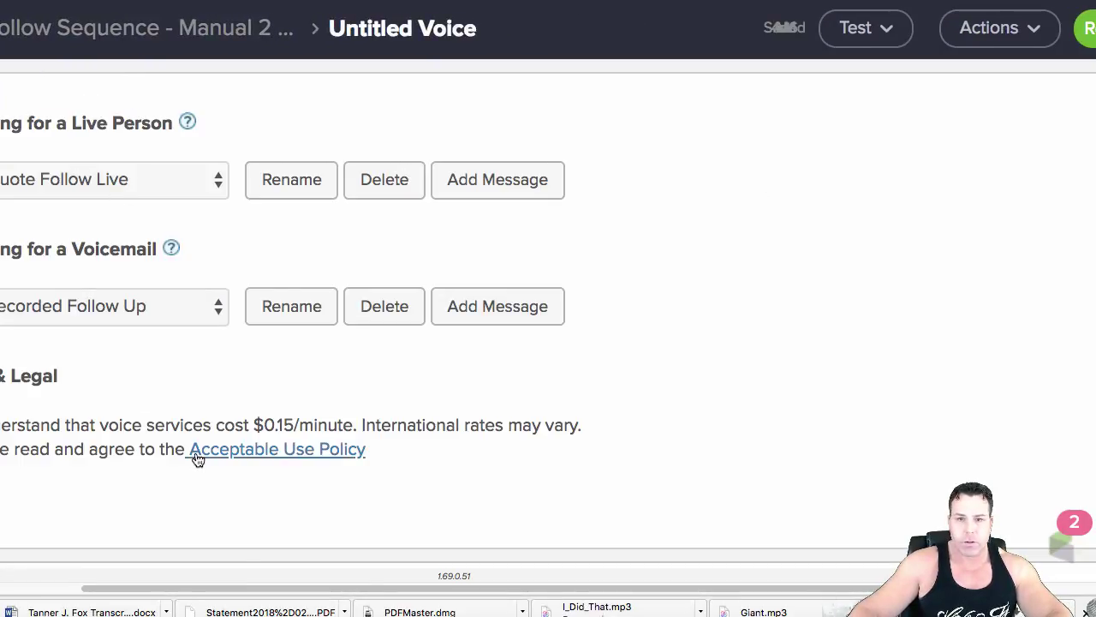
pyautogui.moveTo(257, 589); pyautogui.dragTo(168, 585)
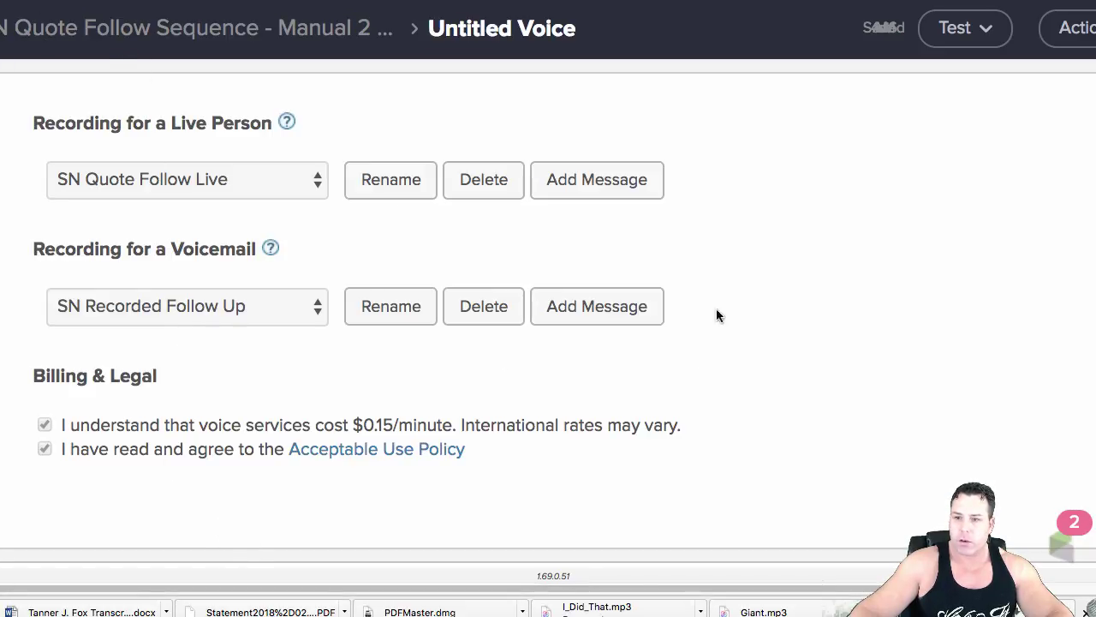
pyautogui.click(225, 32)
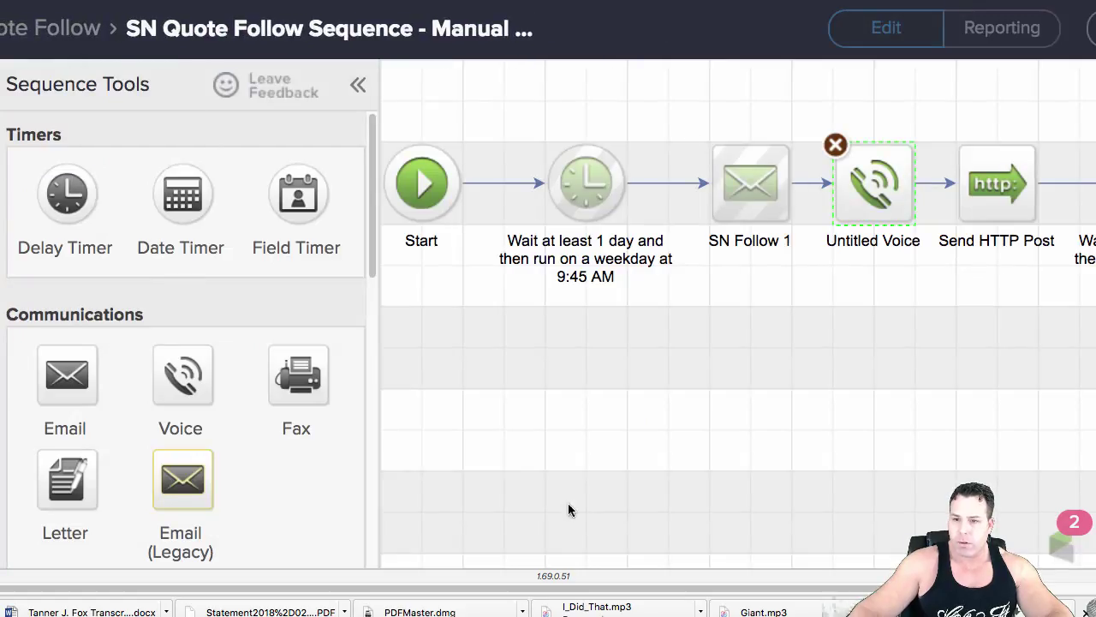
# Check the wait, run day and time settings of the delay timer before SN Follow 1
pyautogui.moveTo(535, 588); pyautogui.dragTo(708, 591)
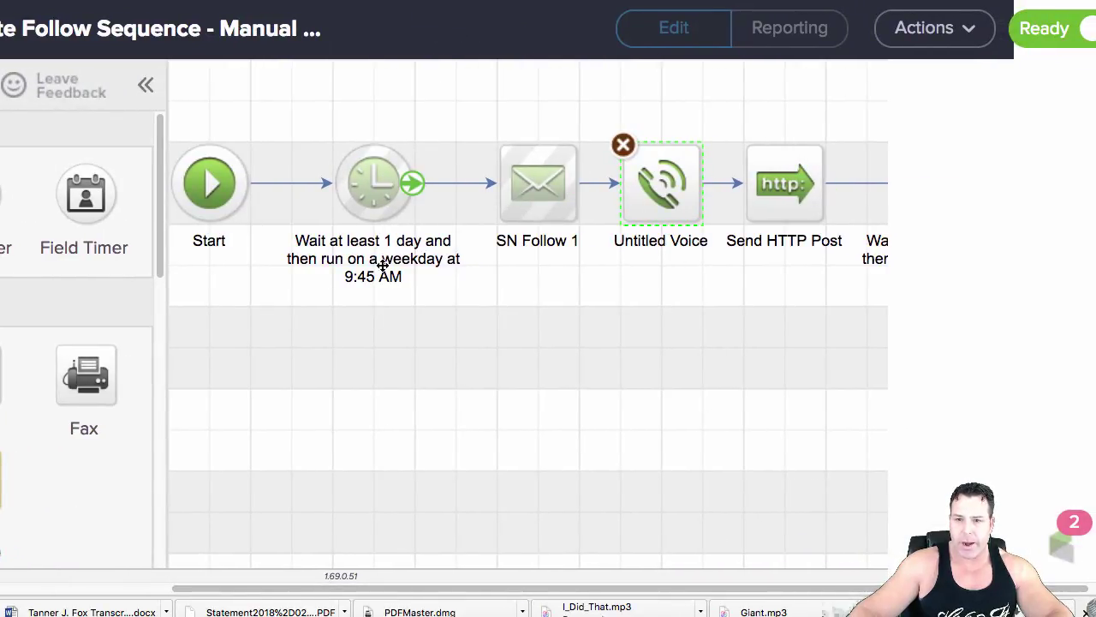
pyautogui.doubleClick(392, 195)
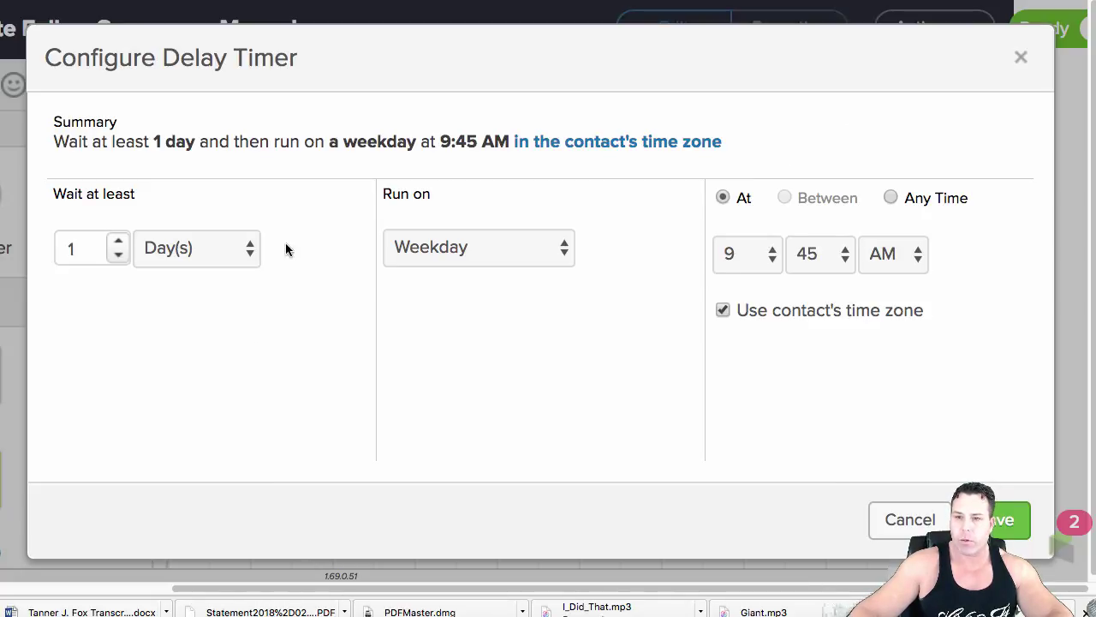
pyautogui.click(985, 520)
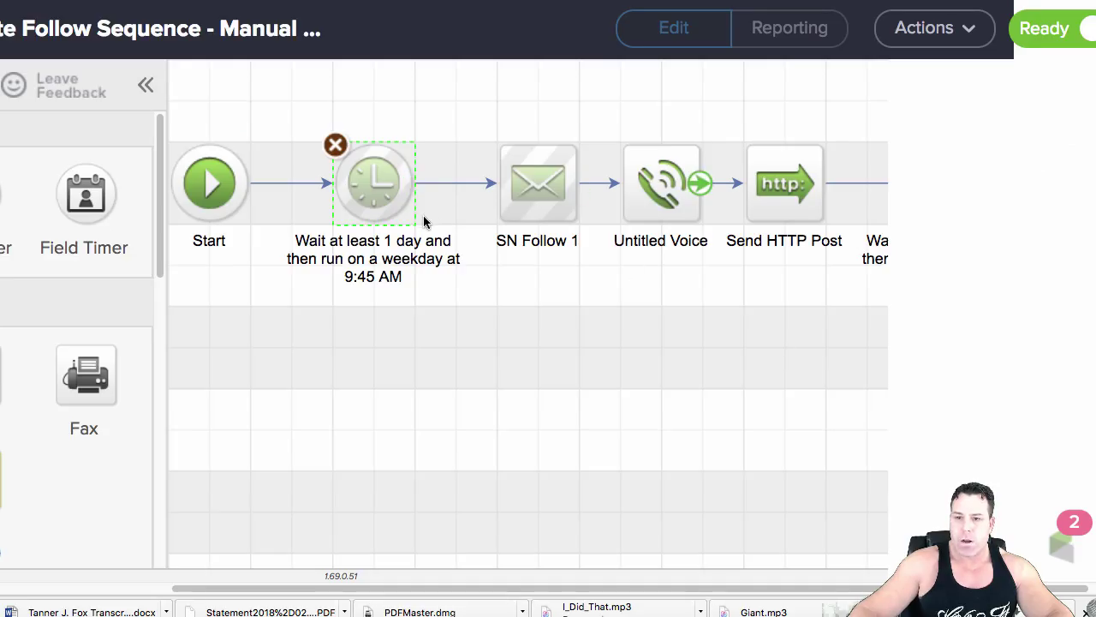
# Inspect the settings of the delay timer between the first HTTP post and SN Follow up 2
pyautogui.moveTo(466, 589); pyautogui.dragTo(599, 591)
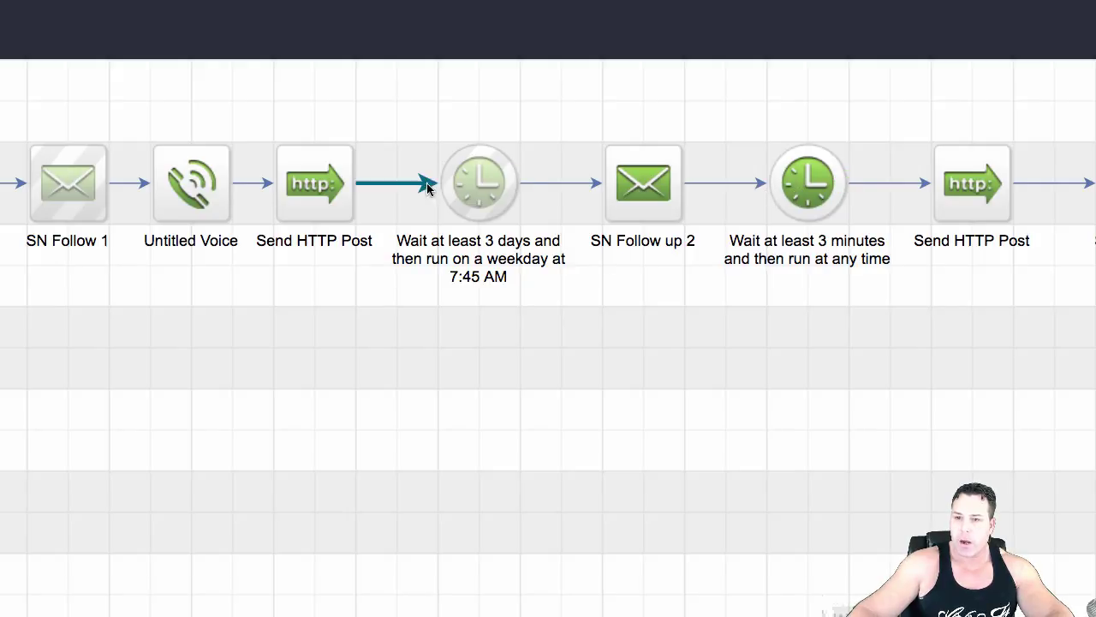
pyautogui.doubleClick(481, 187)
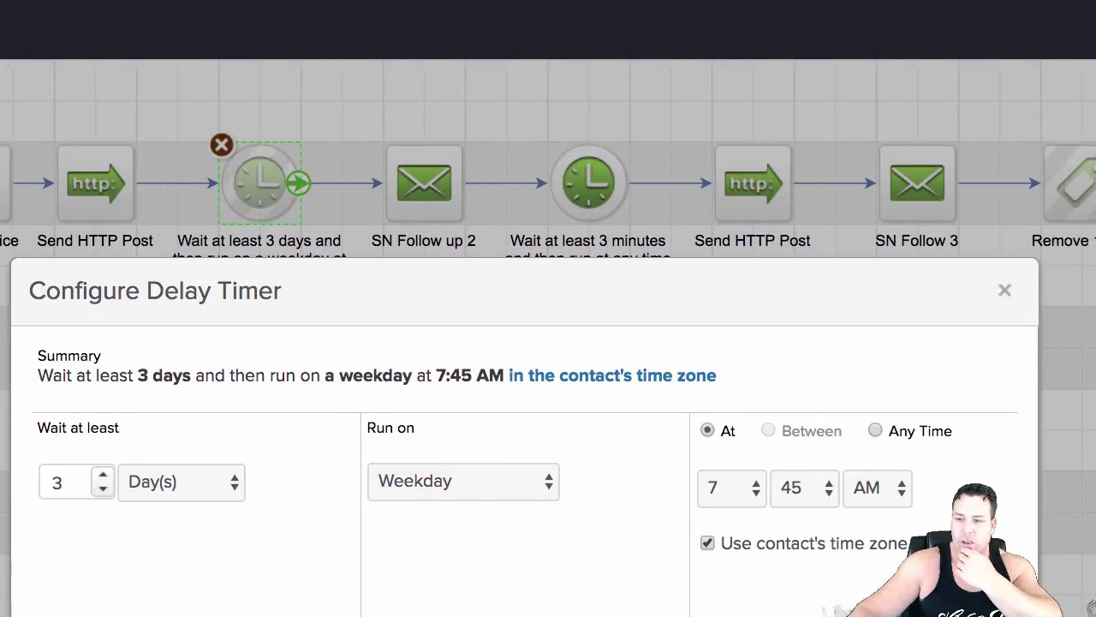
pyautogui.press('Escape')
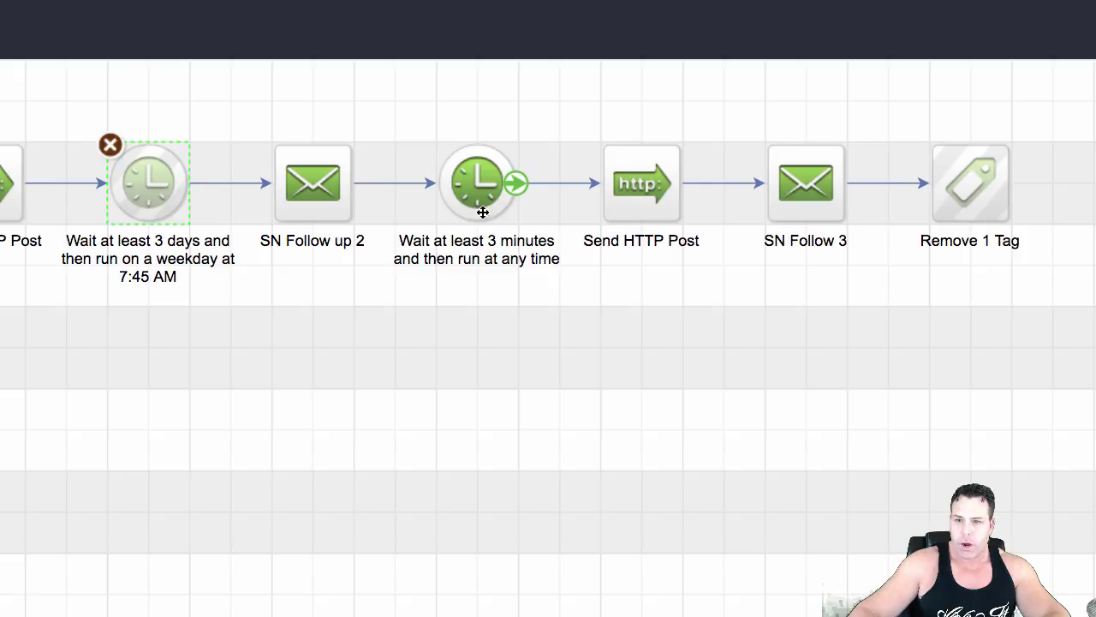
# Set the delay timer after SN Follow up 2 to wait at least 3 days and run on a weekday at 10:30 AM
pyautogui.click(482, 203)
pyautogui.doubleClick(483, 203)
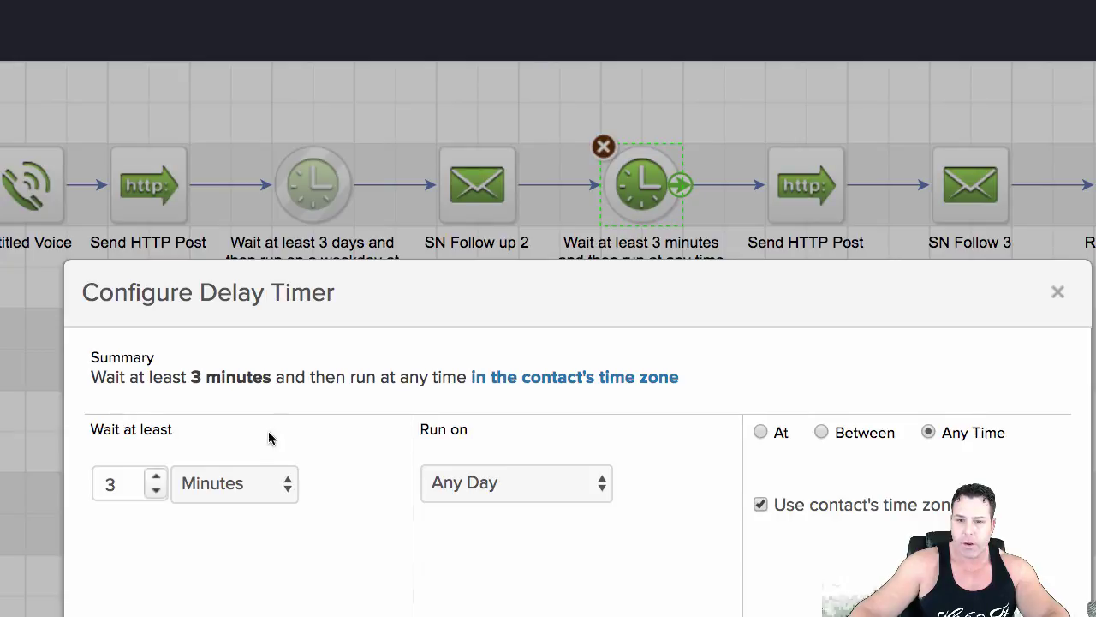
pyautogui.click(288, 490)
pyautogui.click(240, 505)
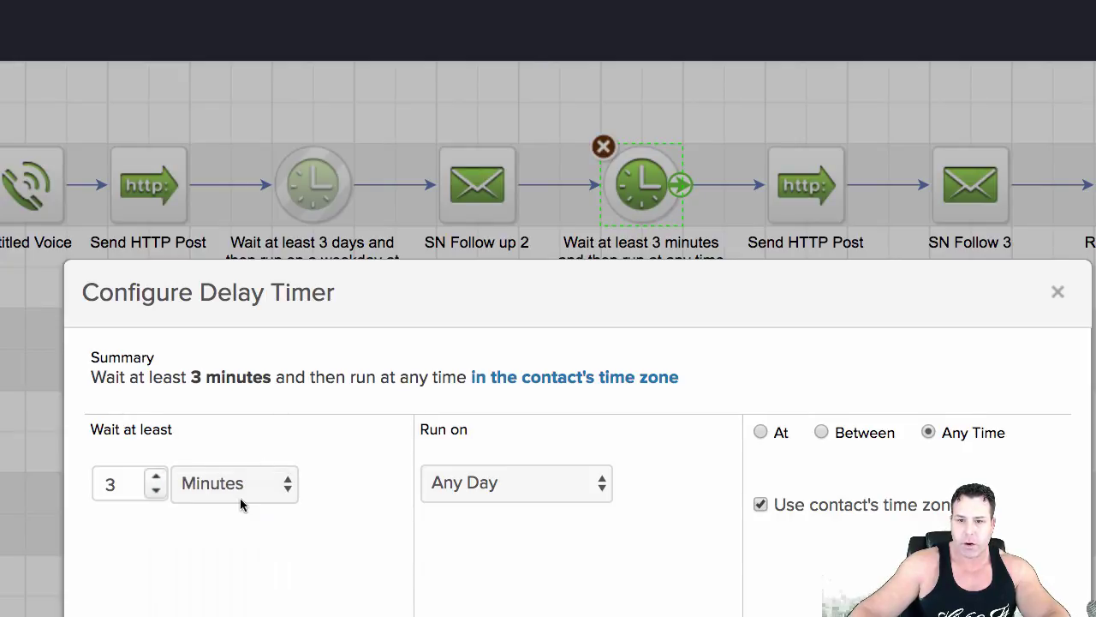
pyautogui.click(512, 469)
pyautogui.click(481, 511)
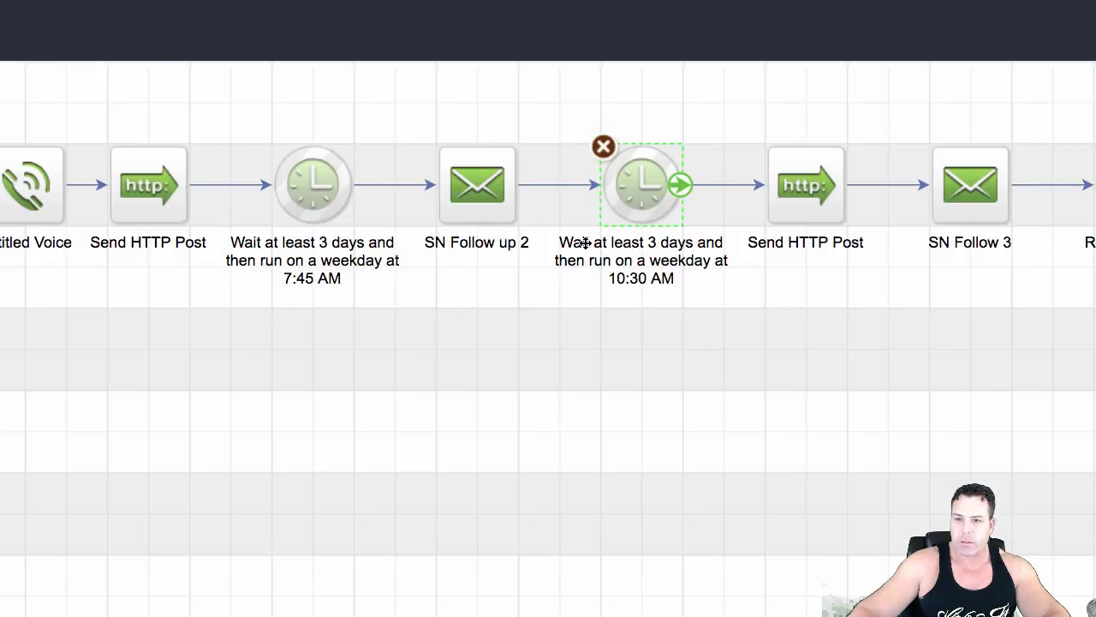
# Recheck the delay timer that precedes SN Follow up 2 and close its configuration
pyautogui.click(341, 194)
pyautogui.click(340, 194)
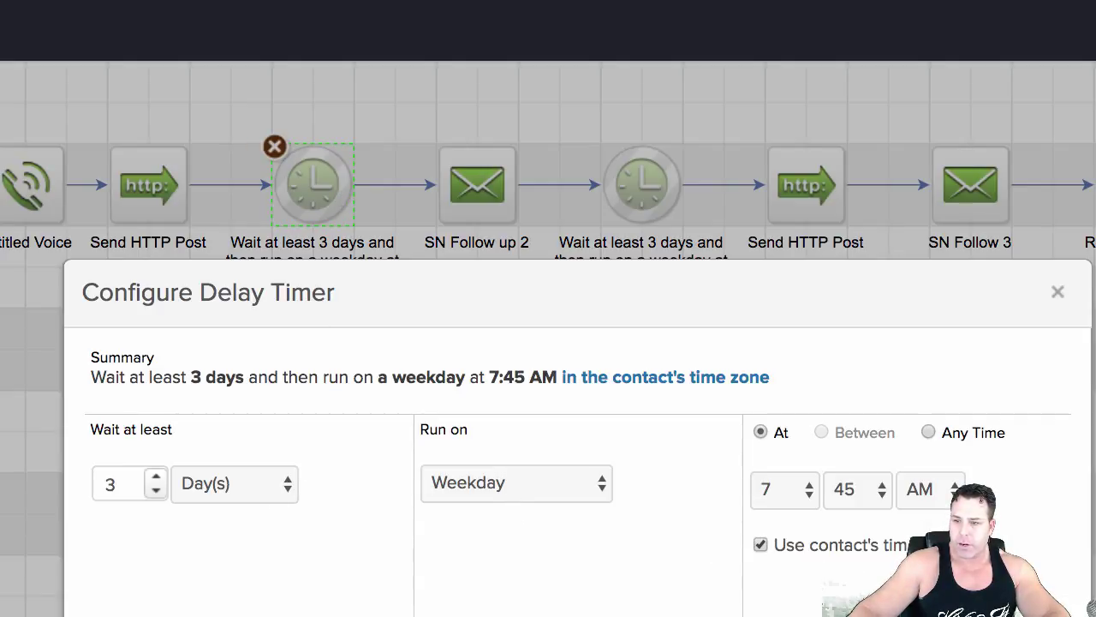
pyautogui.click(685, 161)
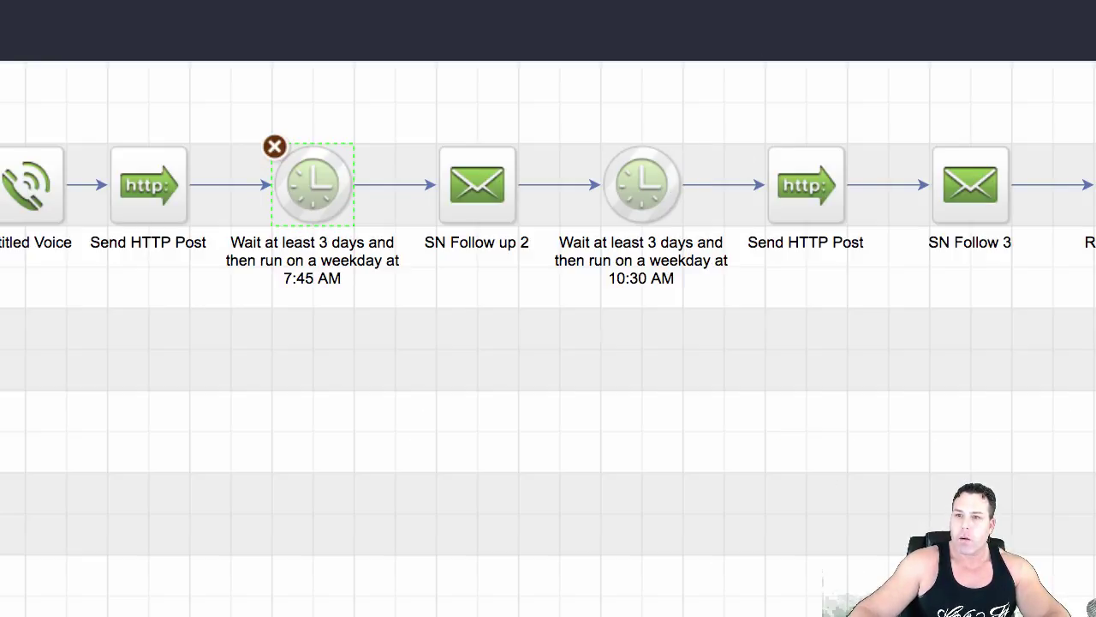
# Check which tag the final Remove 1 Tag step takes off the contact, and close its configuration
pyautogui.hscroll(5, 600, 188)
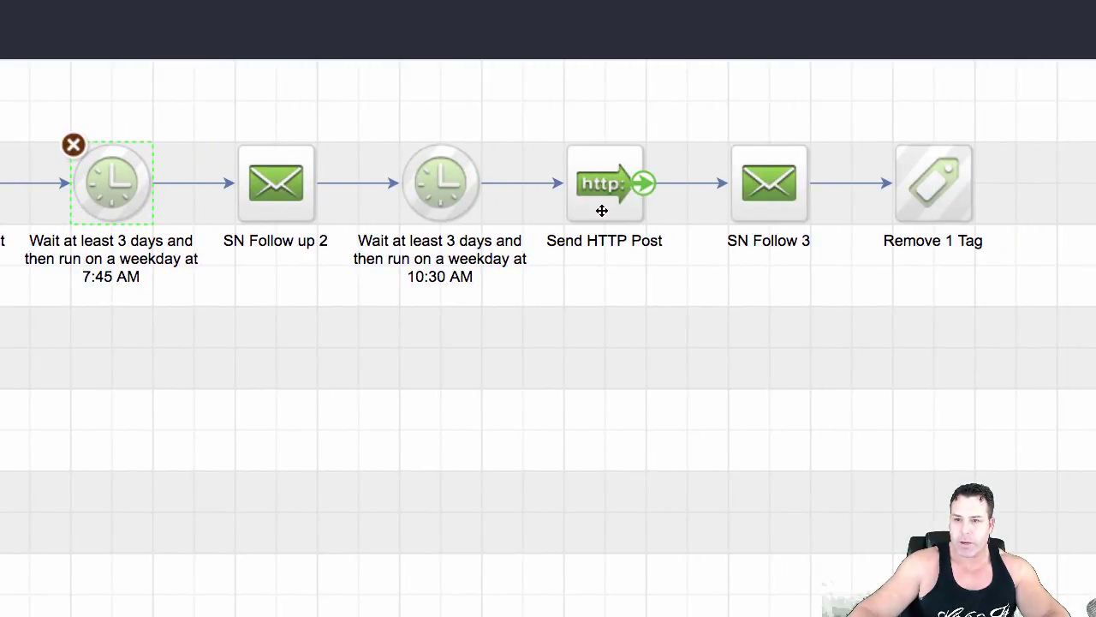
pyautogui.click(608, 200)
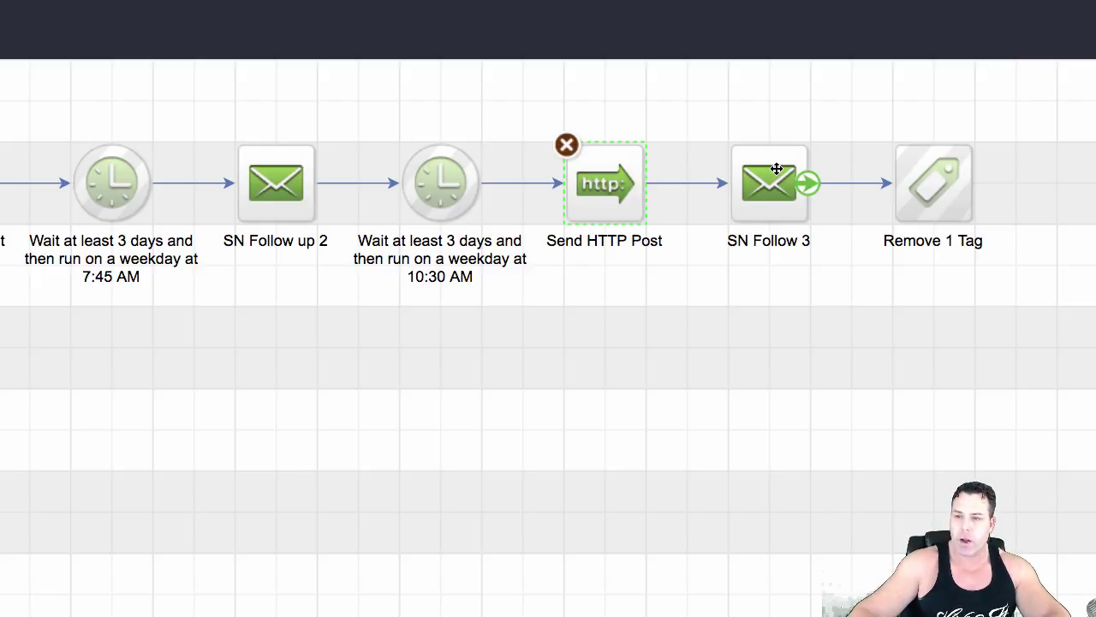
pyautogui.doubleClick(928, 194)
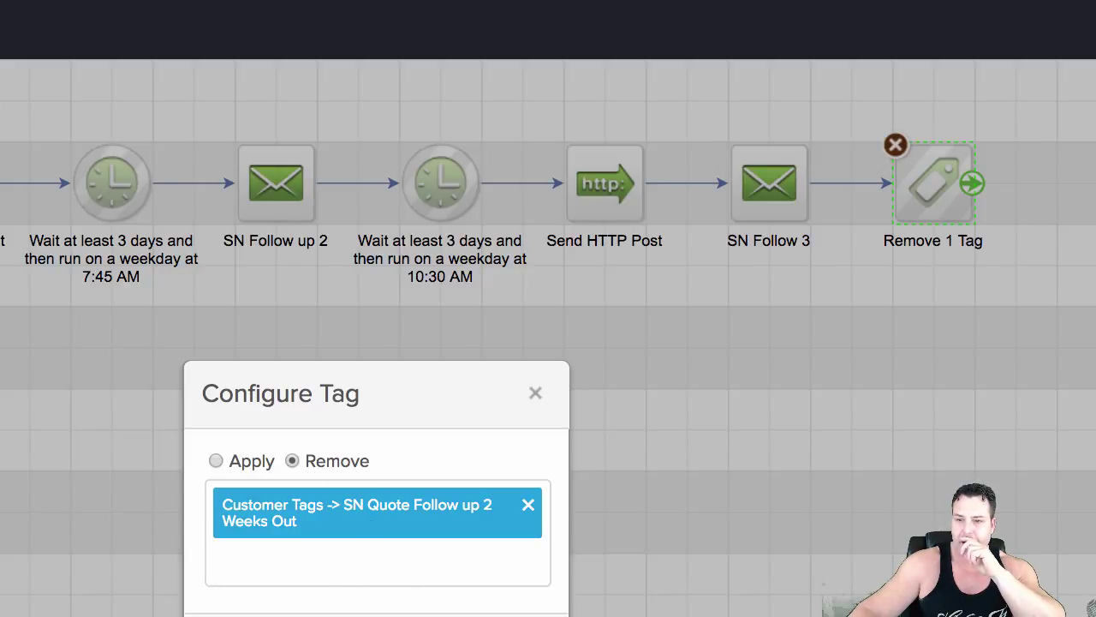
pyautogui.press('Escape')
# Open the SN Follow 1 email and review its body, sender, subject and preview text
pyautogui.hscroll(-1, 548, 337)
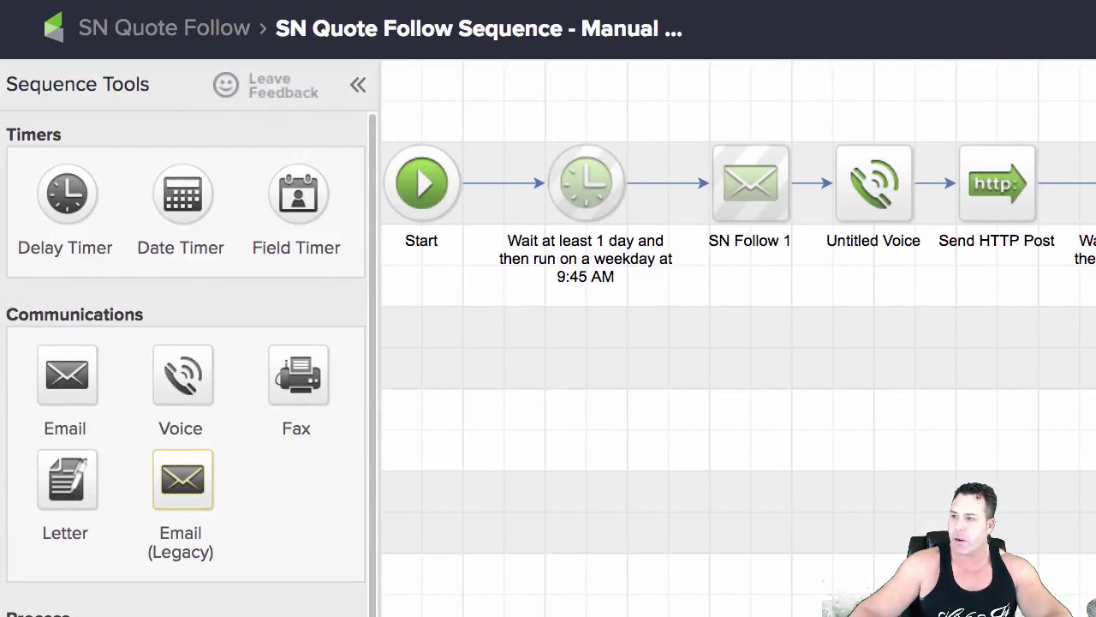
pyautogui.doubleClick(759, 206)
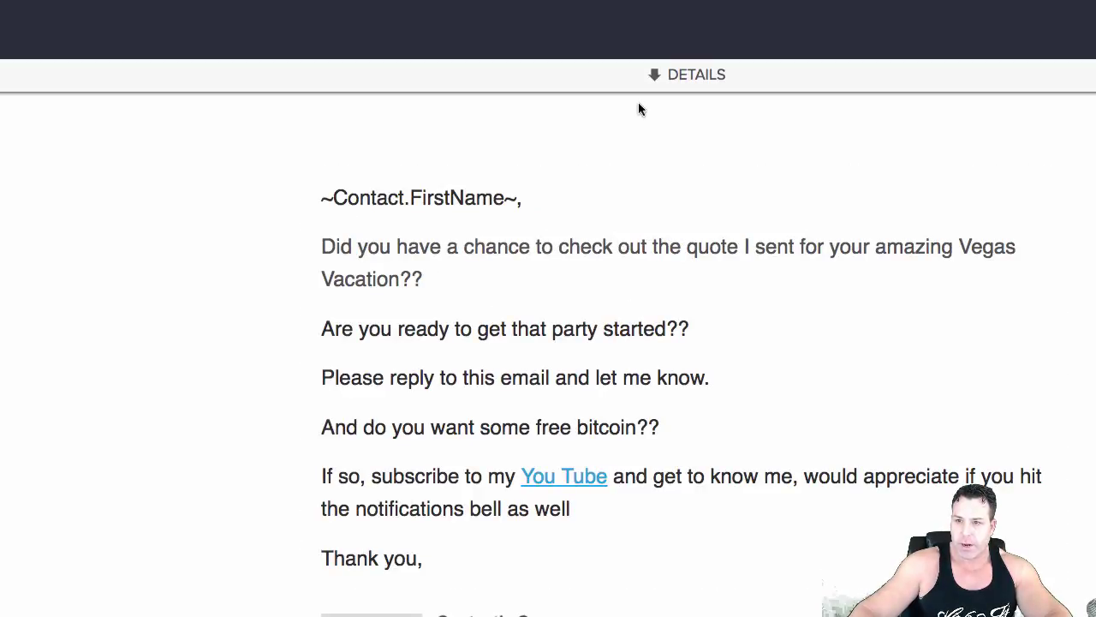
pyautogui.click(653, 76)
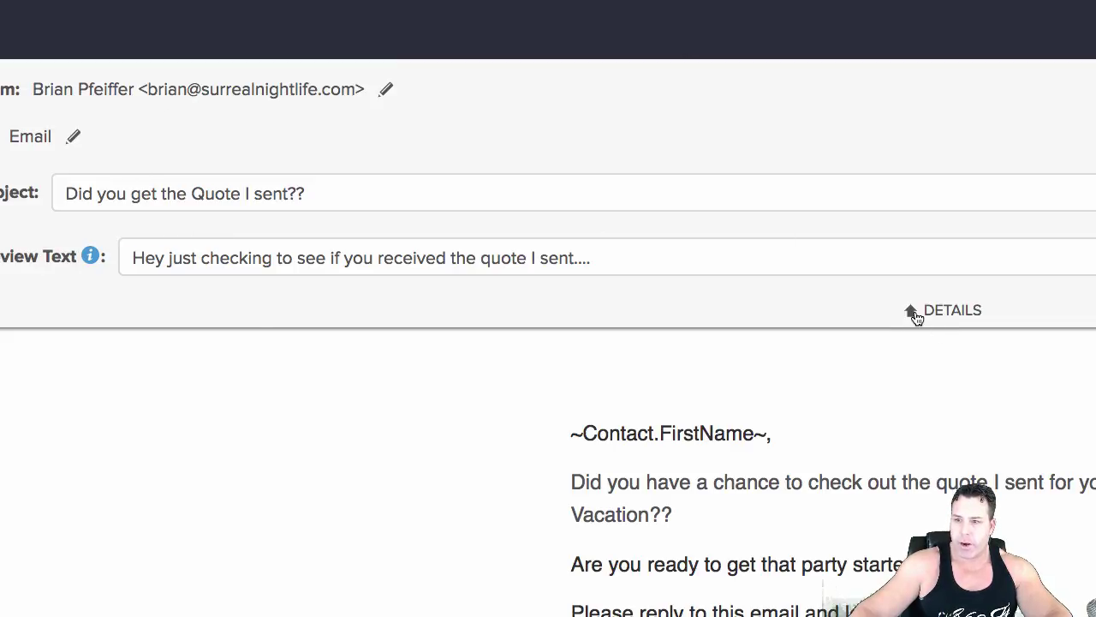
pyautogui.click(913, 313)
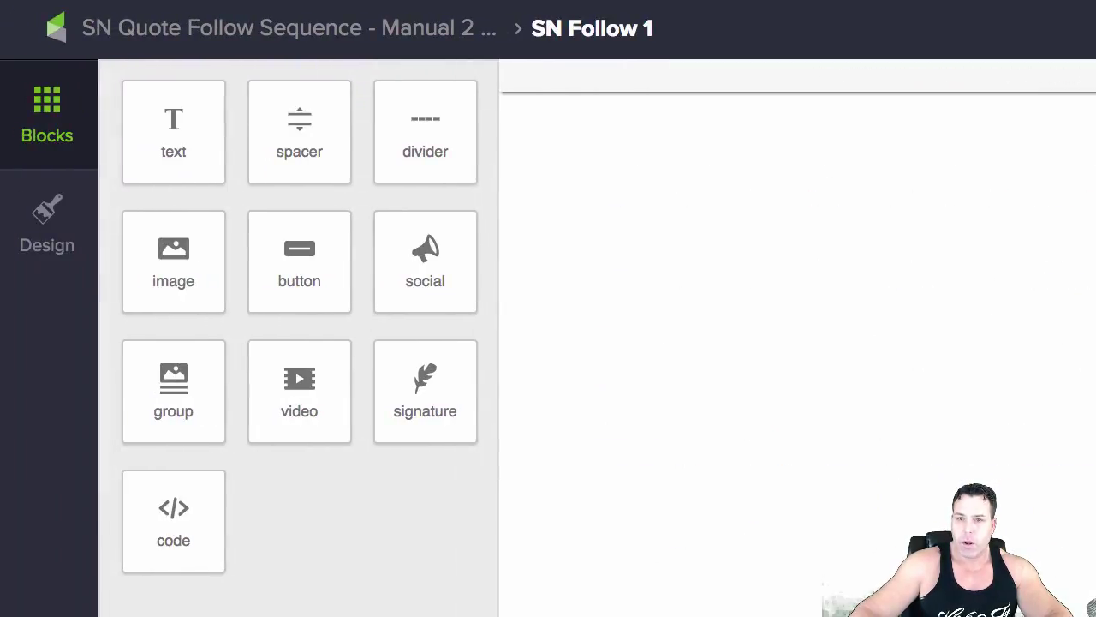
# Return to the campaign canvas and duplicate the Tag applied goal with its Manual 2 Weeks sequence, placing the copy below the original
pyautogui.click(19, 31)
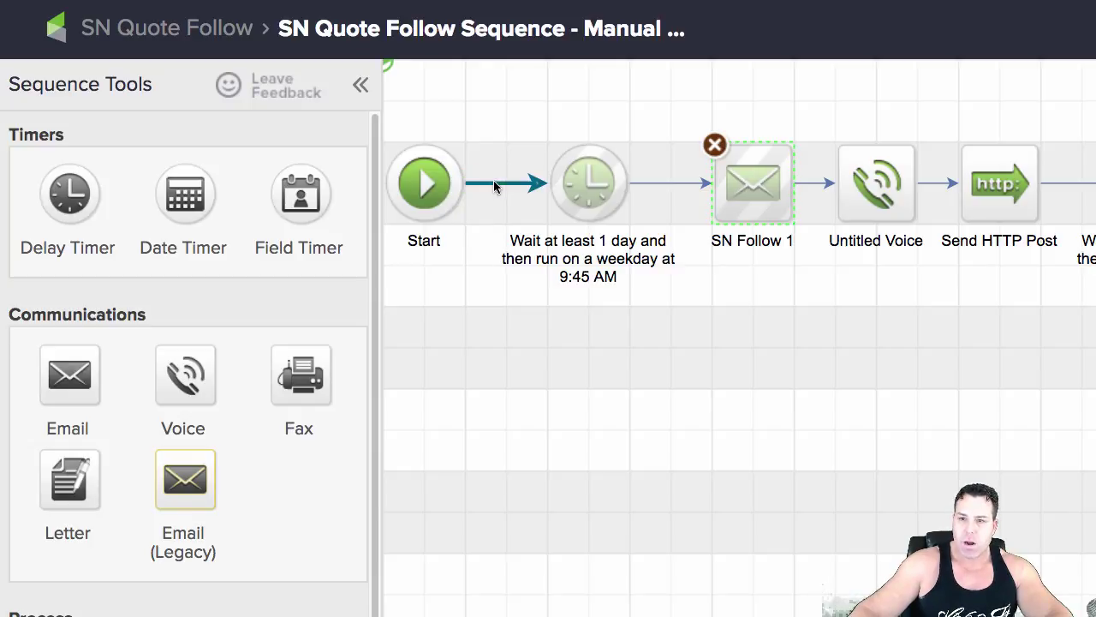
pyautogui.click(206, 26)
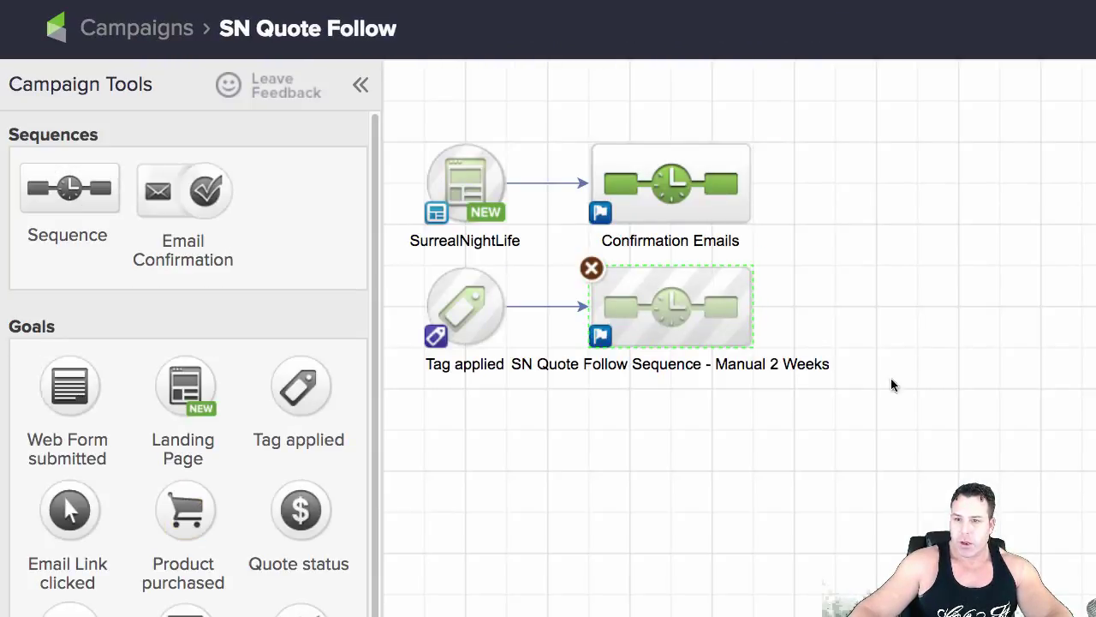
pyautogui.moveTo(901, 338); pyautogui.dragTo(502, 301)
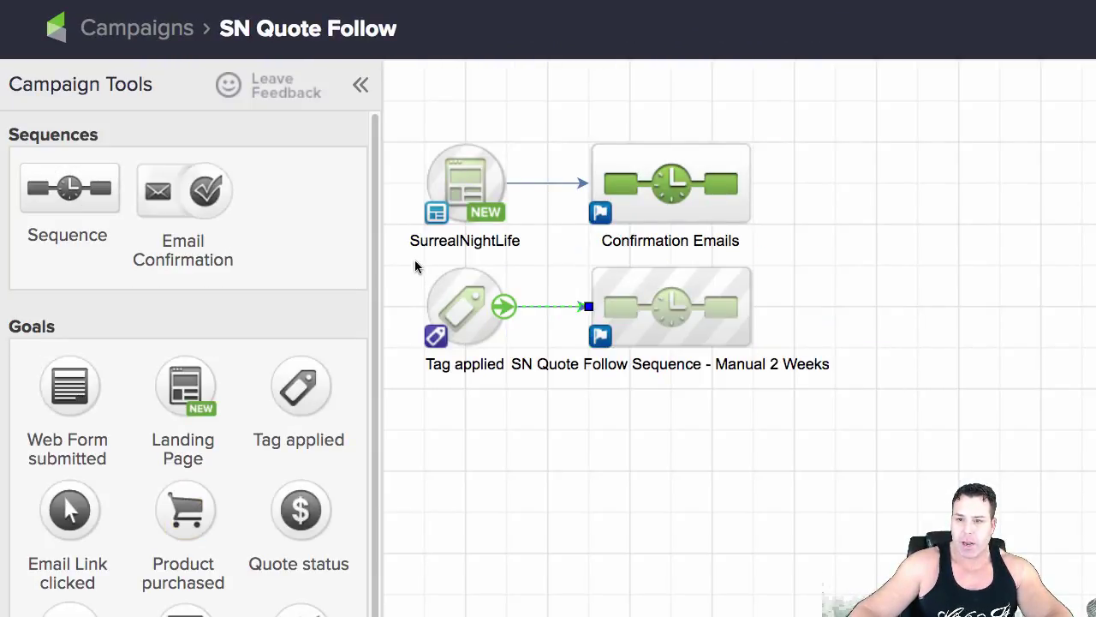
pyautogui.moveTo(410, 255); pyautogui.dragTo(818, 385)
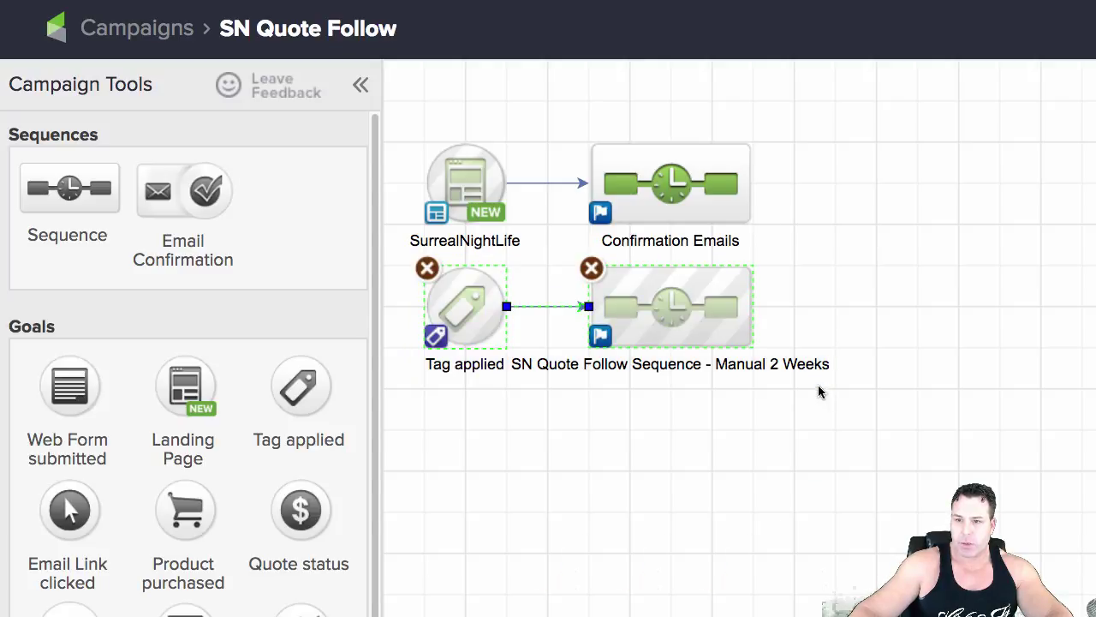
pyautogui.rightClick(477, 308)
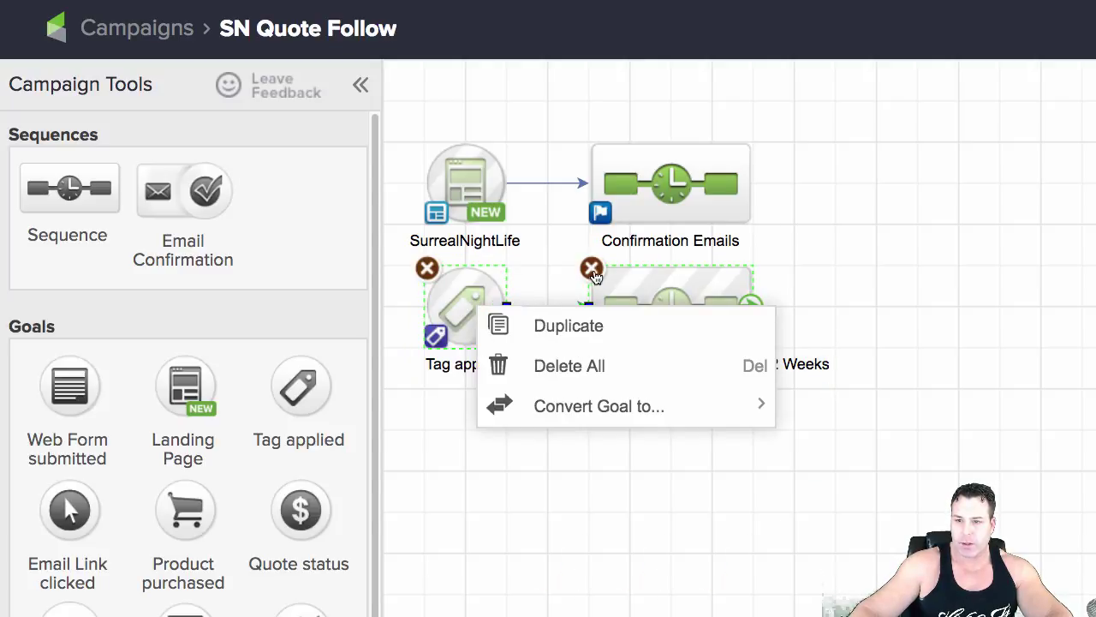
pyautogui.click(563, 331)
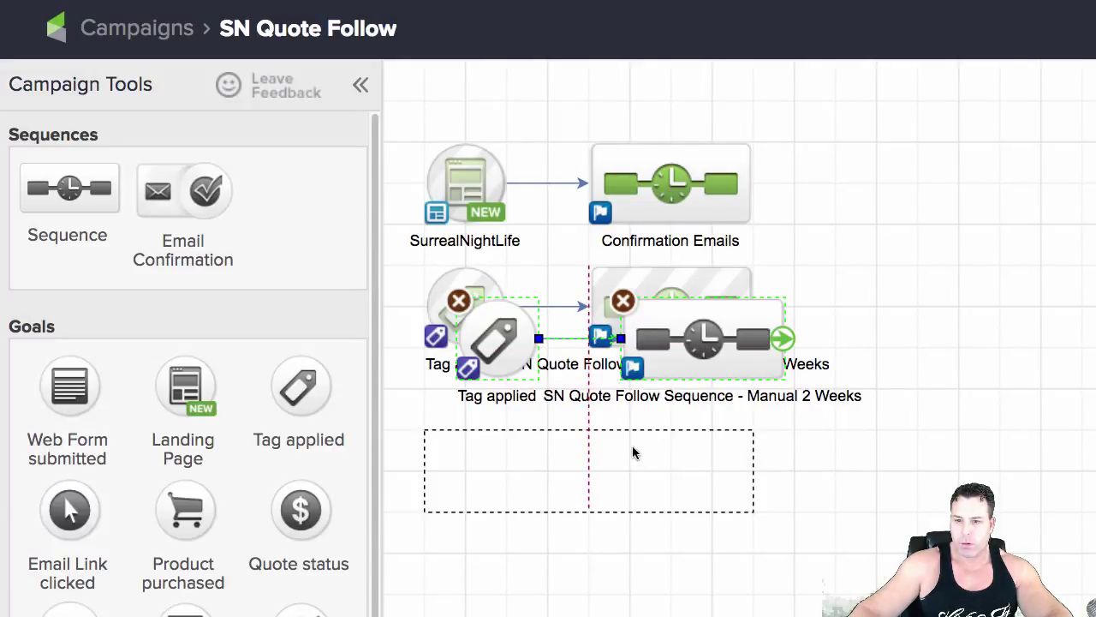
pyautogui.click(635, 460)
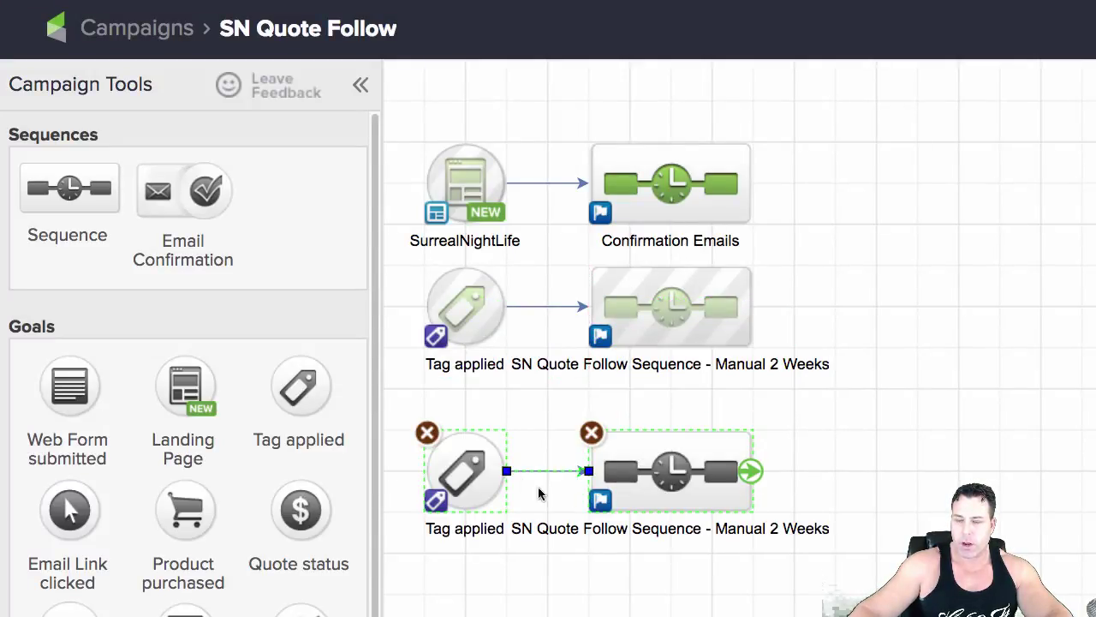
# Rename the copied sequence as SN Quote Follow Sequence - Manual 3 Weeks
pyautogui.click(694, 527)
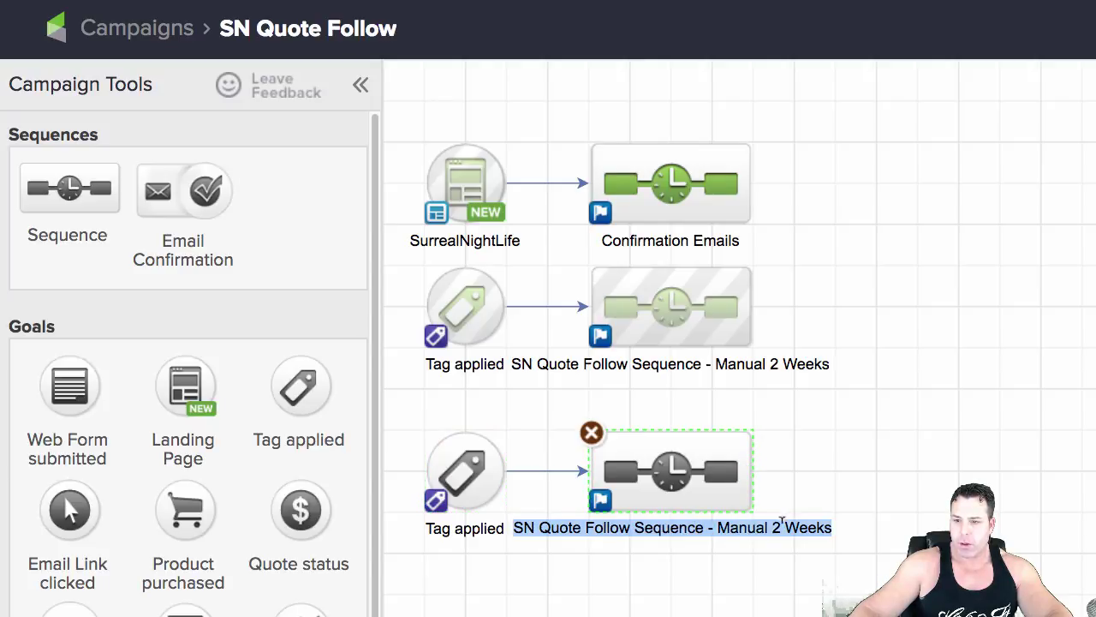
pyautogui.click(782, 522)
pyautogui.press('BackSpace')
pyautogui.write('3')
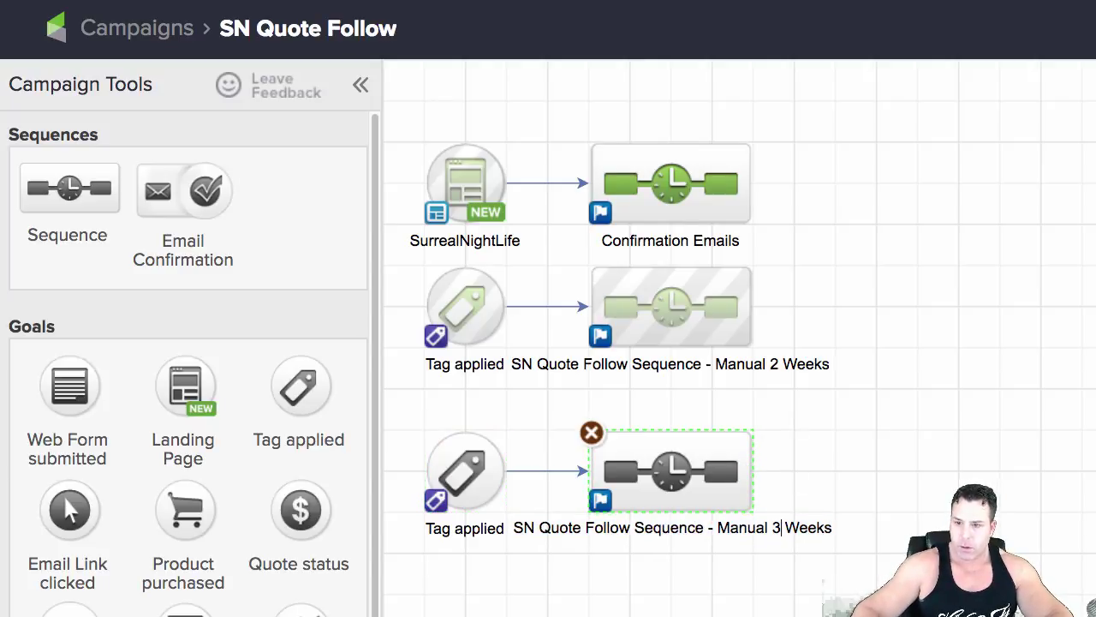
pyautogui.click(444, 402)
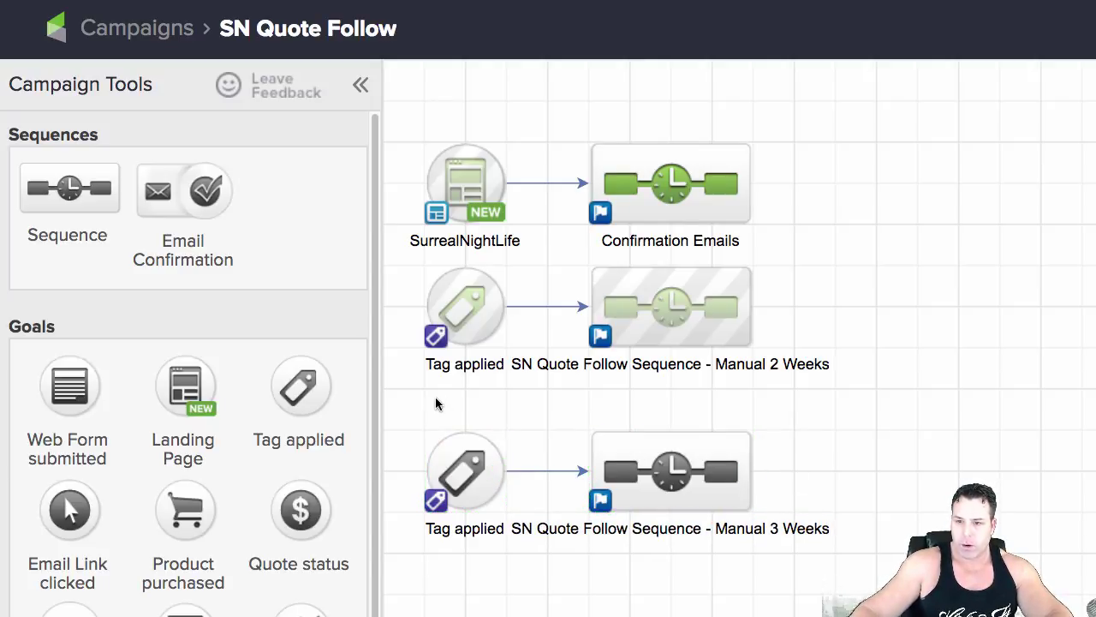
# Duplicate the Tag applied goal together with the Manual 3 Weeks sequence and place the copy below them
pyautogui.moveTo(435, 396); pyautogui.dragTo(790, 536)
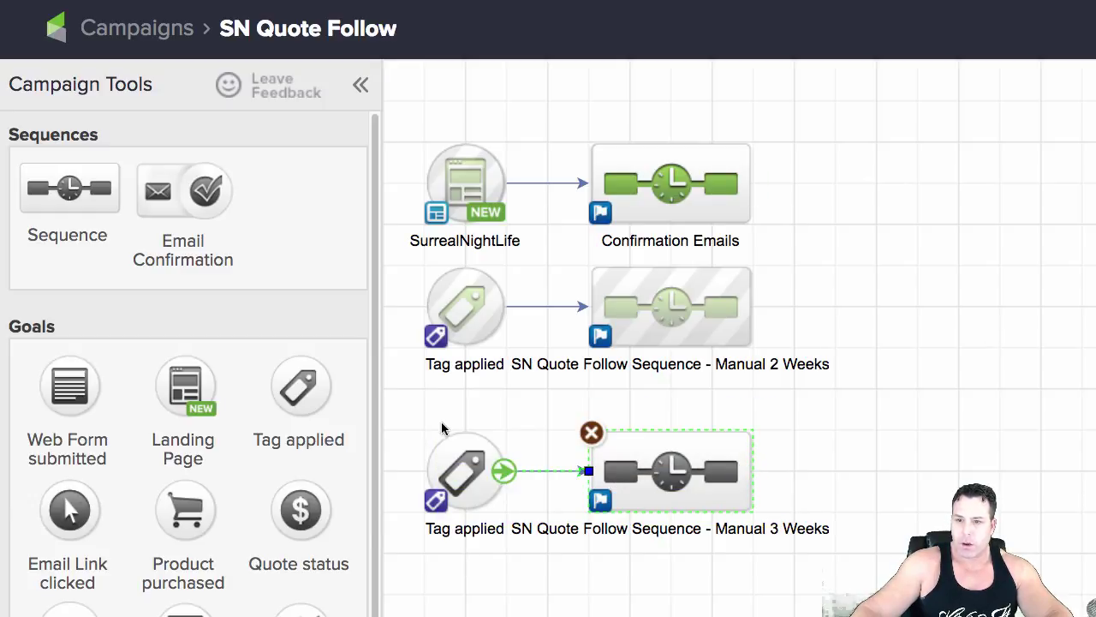
pyautogui.moveTo(403, 402); pyautogui.dragTo(861, 538)
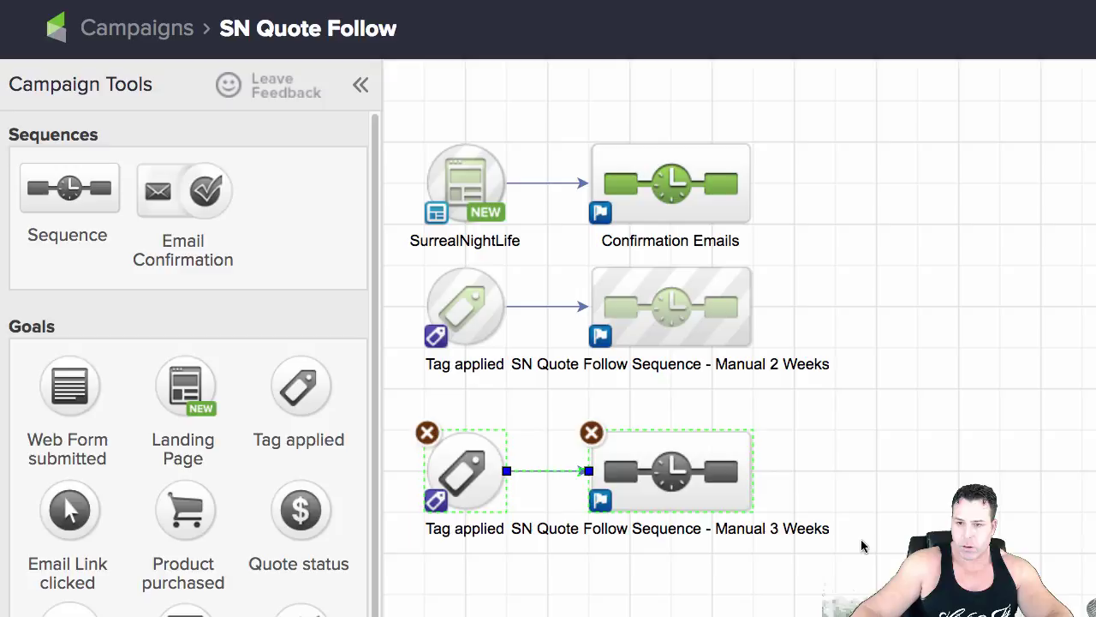
pyautogui.rightClick(670, 486)
pyautogui.click(738, 508)
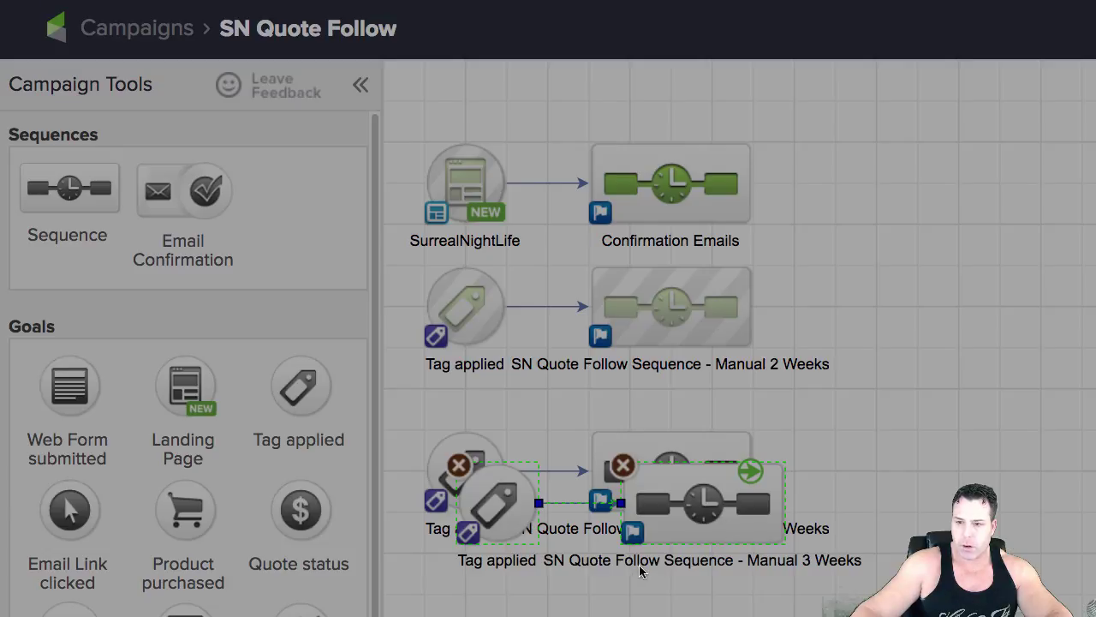
pyautogui.moveTo(640, 572); pyautogui.dragTo(651, 608)
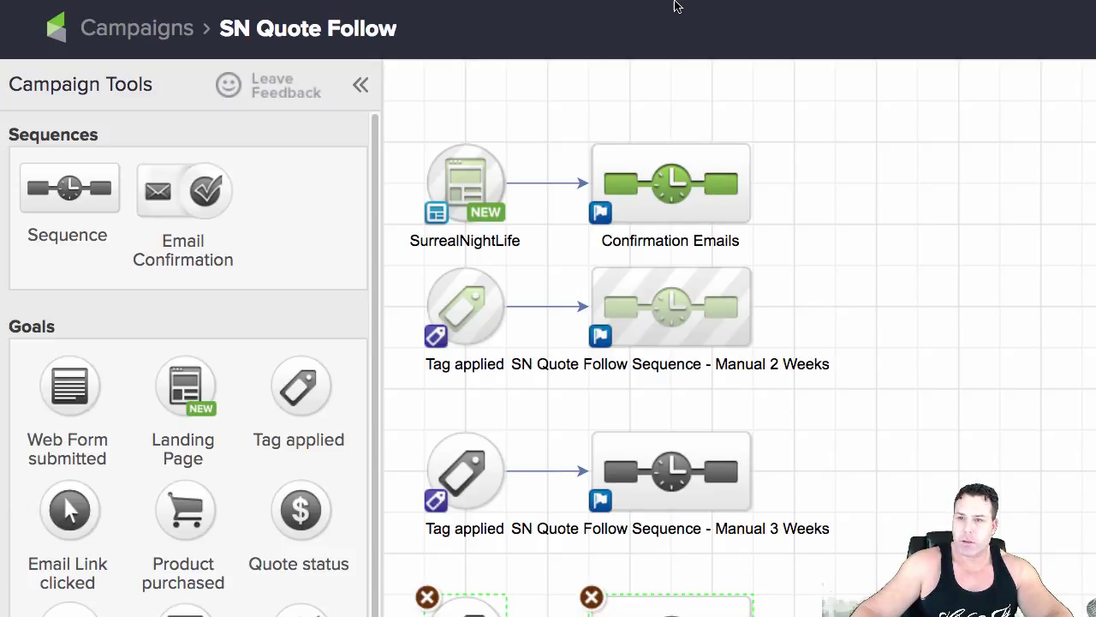
pyautogui.hotkey('ctrl', 'a')
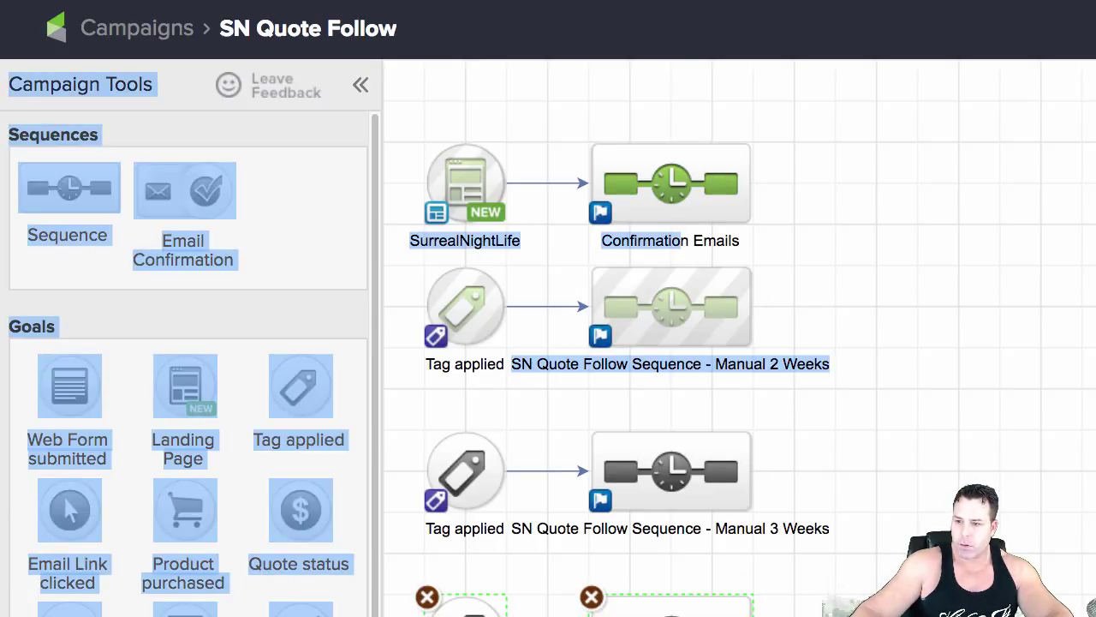
pyautogui.click(891, 291)
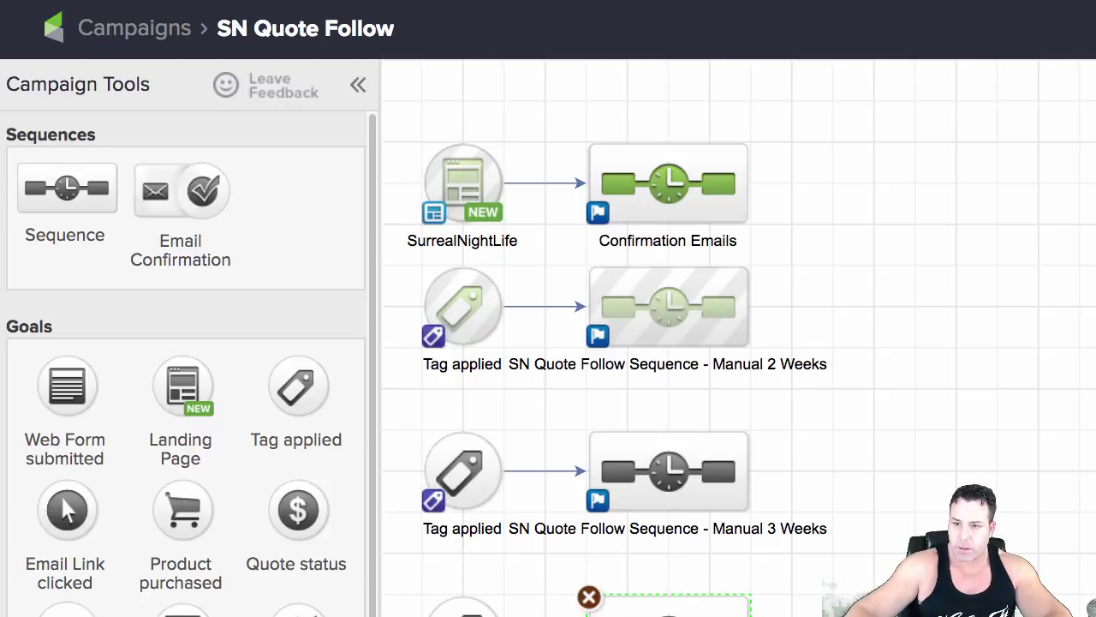
# Place a copy of the lowest tag goal and sequence beside Confirmation Emails, naming its sequence SN Quote Follow Sequence - Manual 5 Weeks
pyautogui.moveTo(404, 559); pyautogui.dragTo(839, 616)
pyautogui.moveTo(628, 610); pyautogui.dragTo(994, 191)
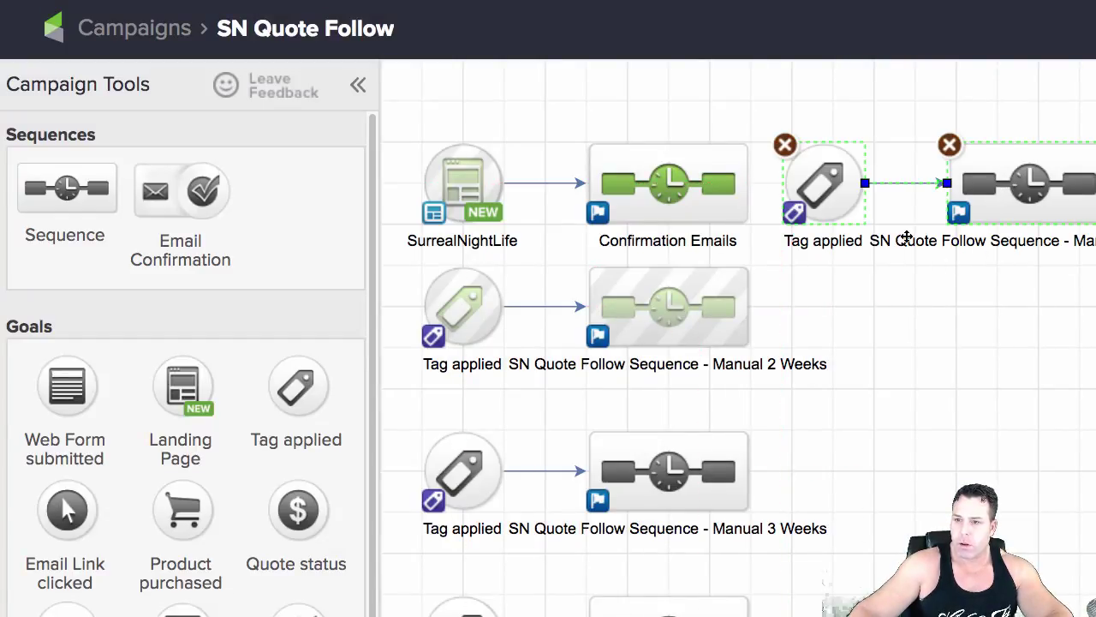
pyautogui.click(1034, 232)
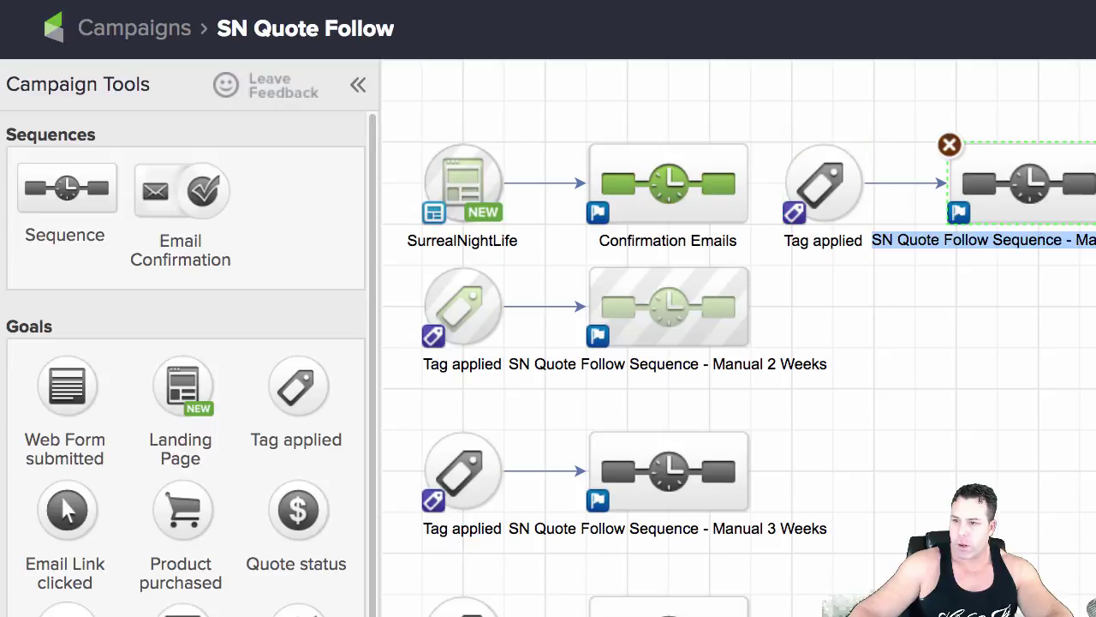
pyautogui.press('Return')
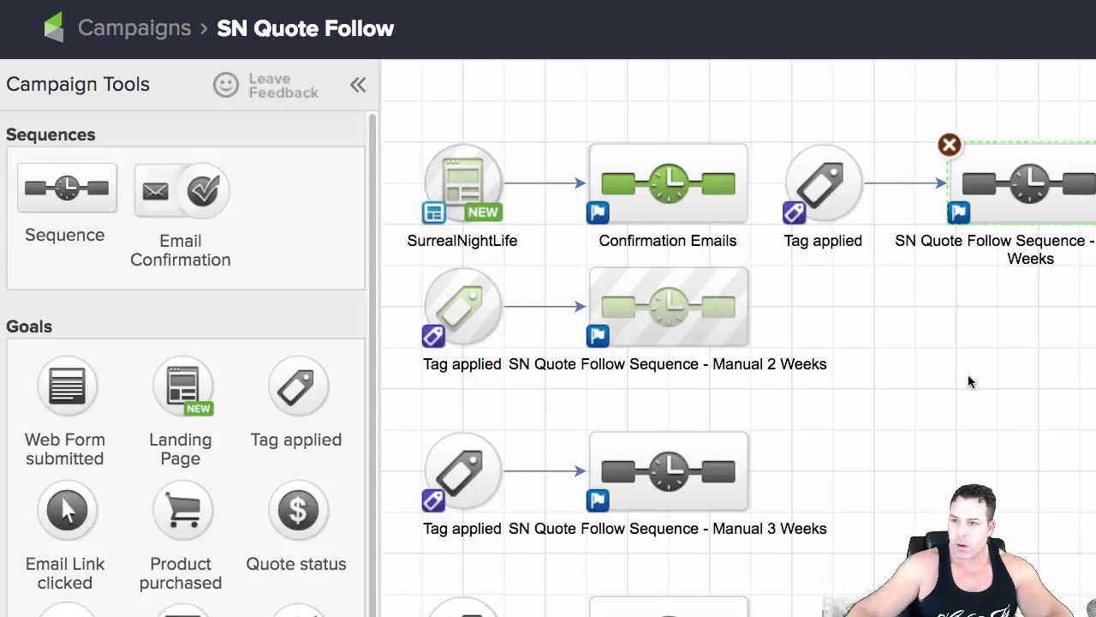
pyautogui.click(900, 424)
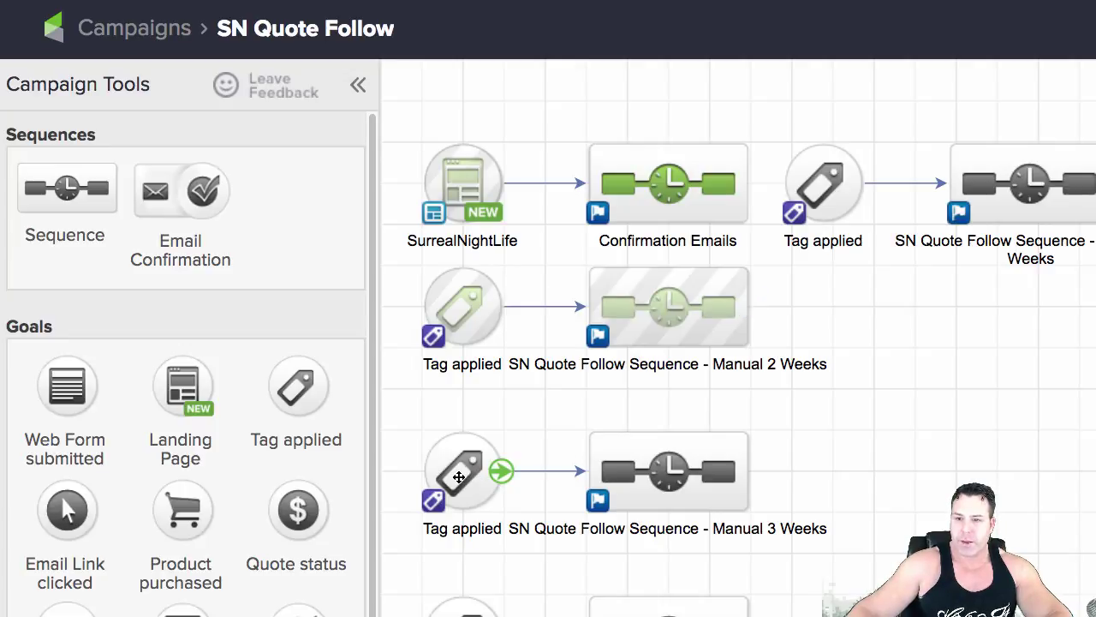
# In the tag goal before the Manual 3 Weeks sequence, replace the 2 Weeks Out tag with a new tag, SN Quote Follow 3 Weeks Out
pyautogui.doubleClick(474, 476)
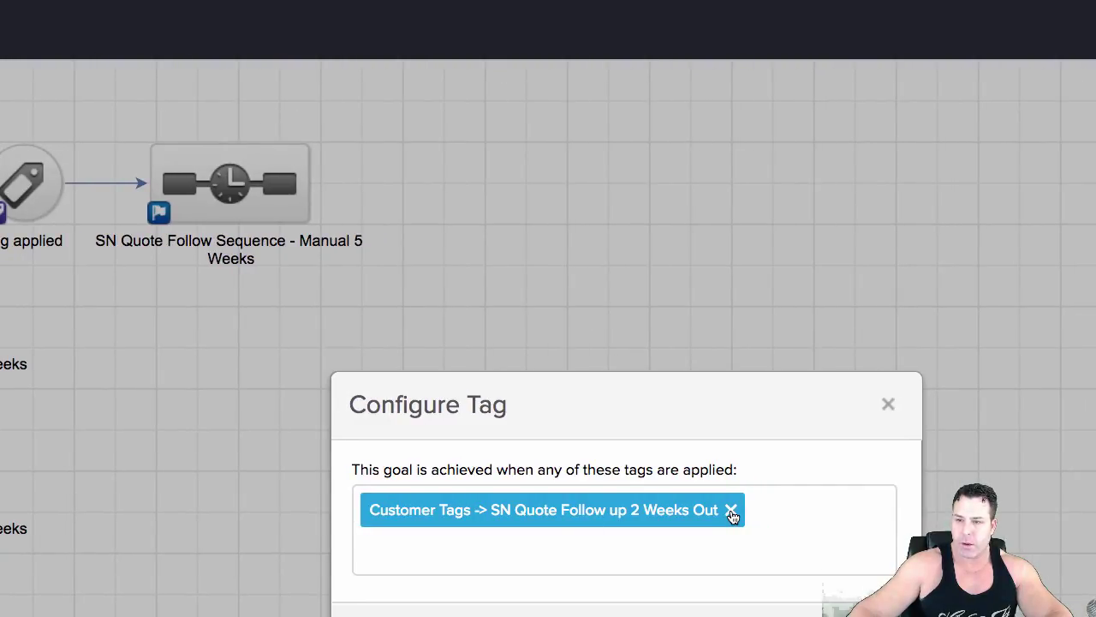
pyautogui.click(731, 510)
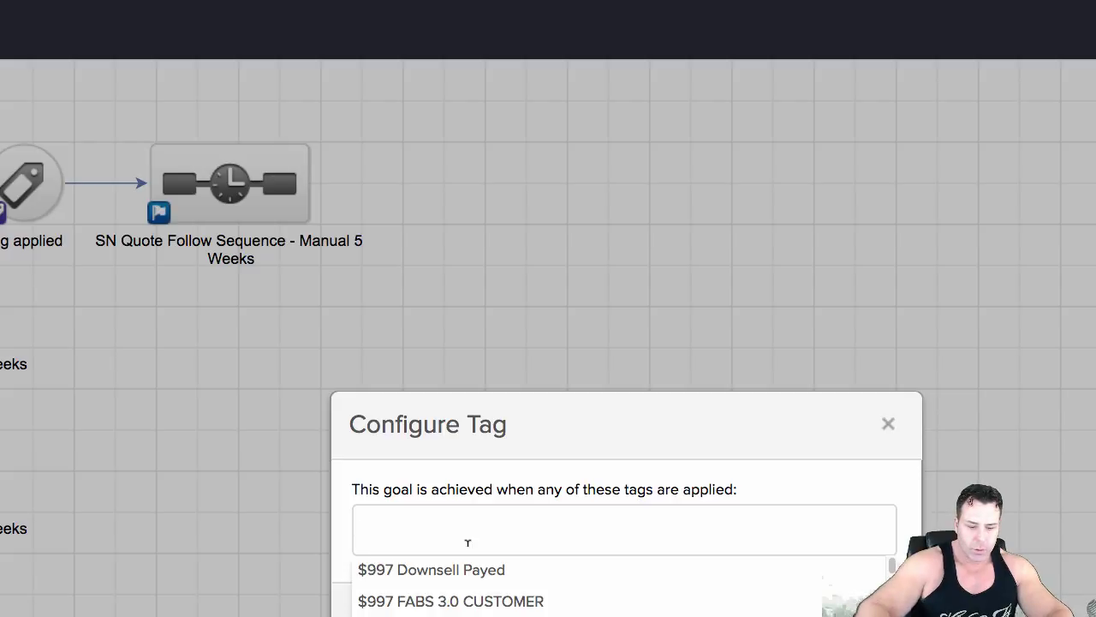
pyautogui.write('SN')
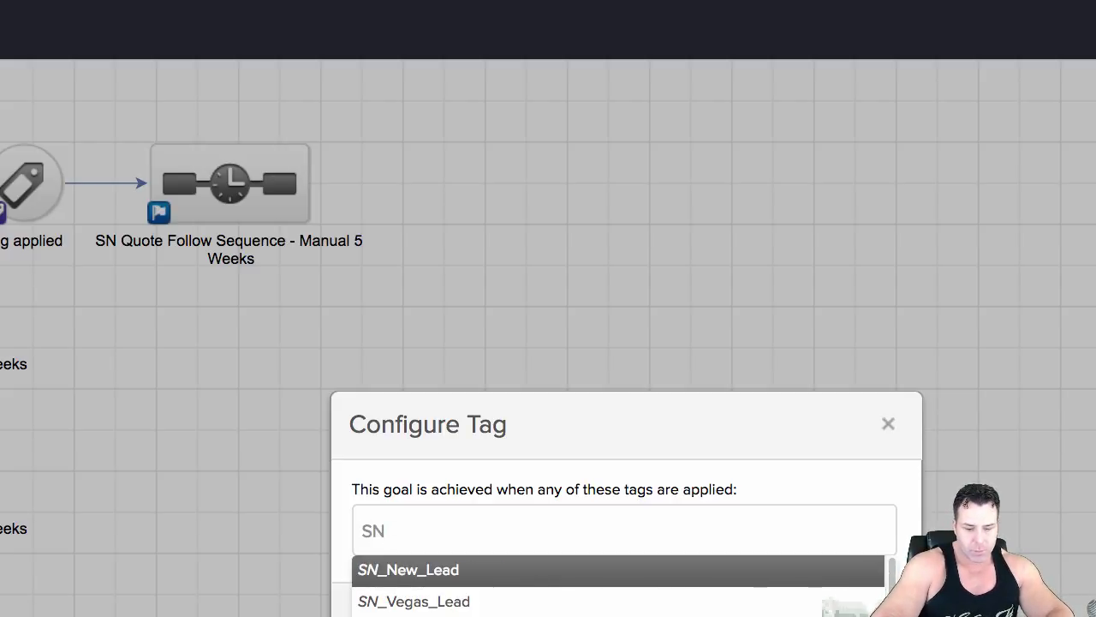
pyautogui.write(' W')
pyautogui.press('BackSpace')
pyautogui.write('Qu')
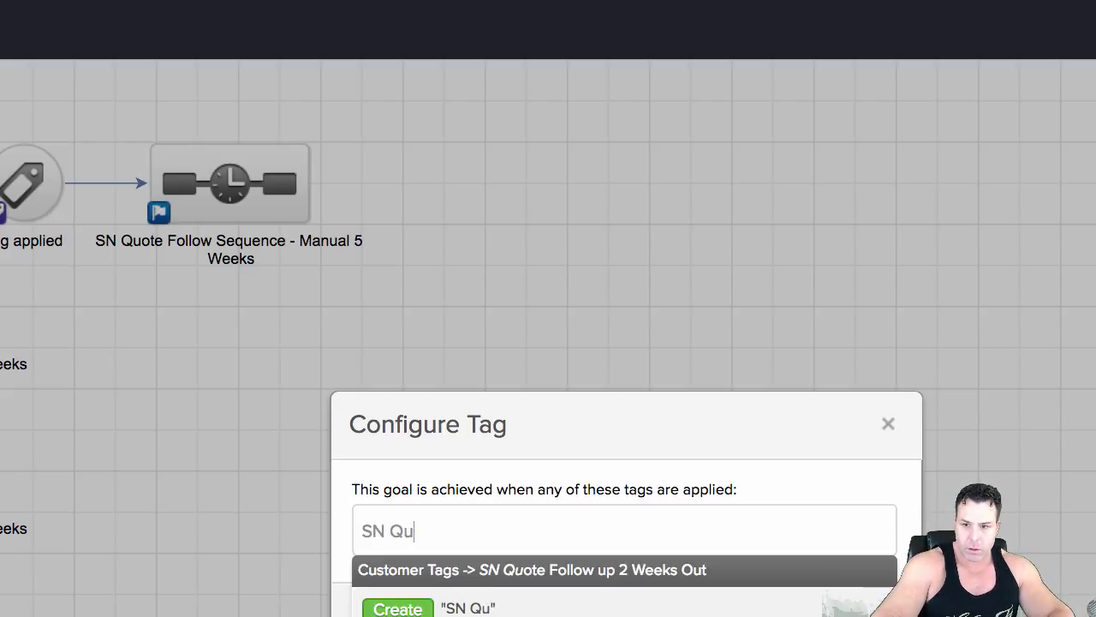
pyautogui.write('ote Fol')
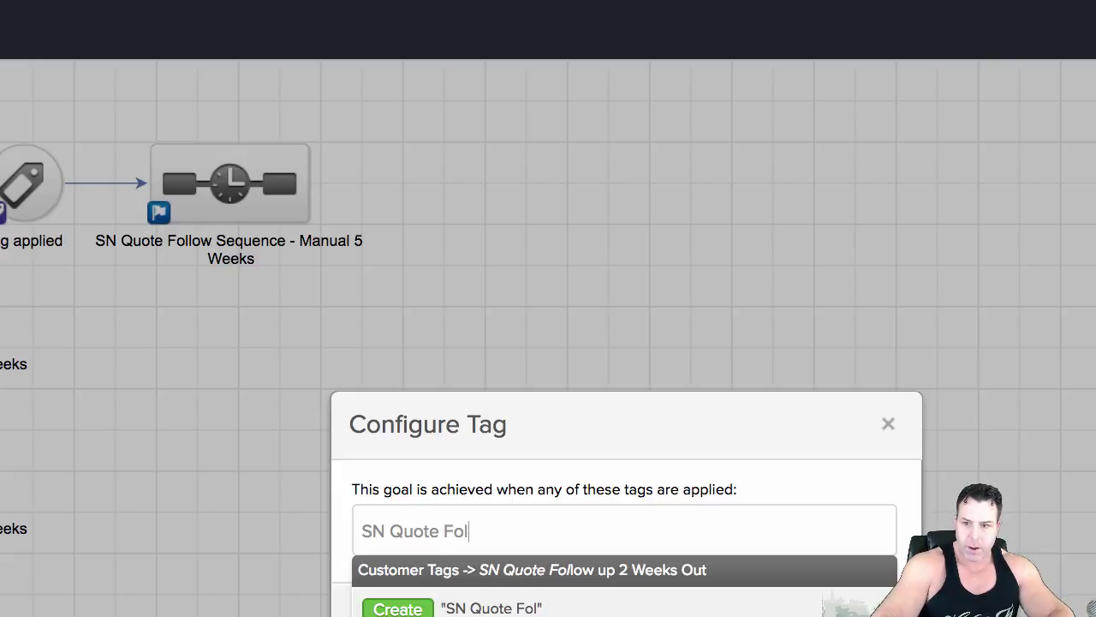
pyautogui.write('low 3 ')
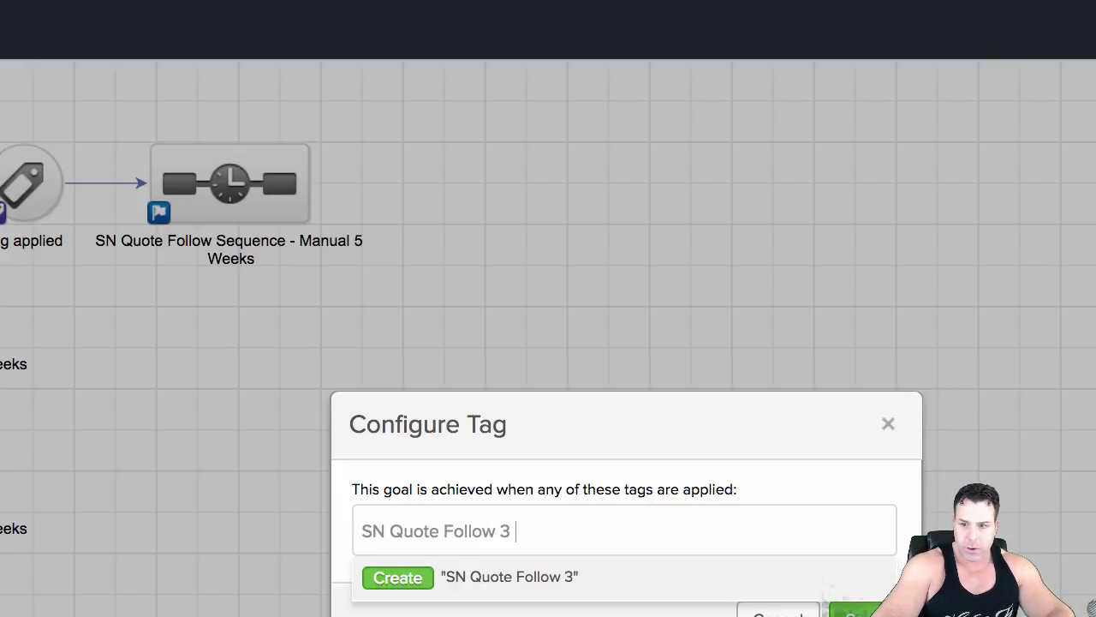
pyautogui.write('Weeks Out')
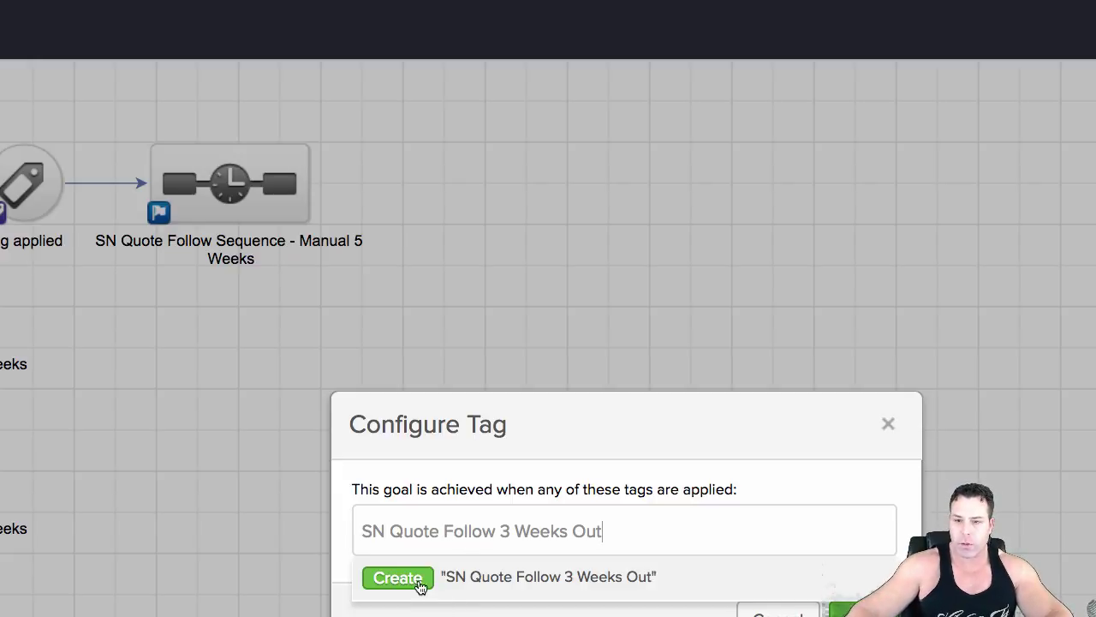
pyautogui.click(420, 586)
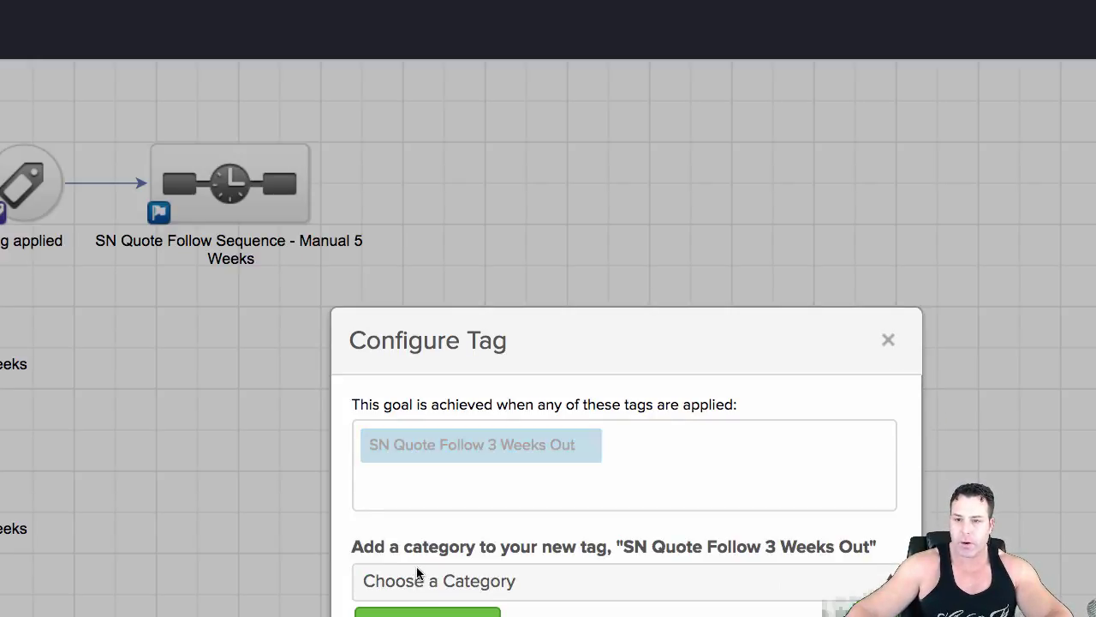
# Assign the new tag to the Customer Tags category and save the goal's tag configuration
pyautogui.click(463, 601)
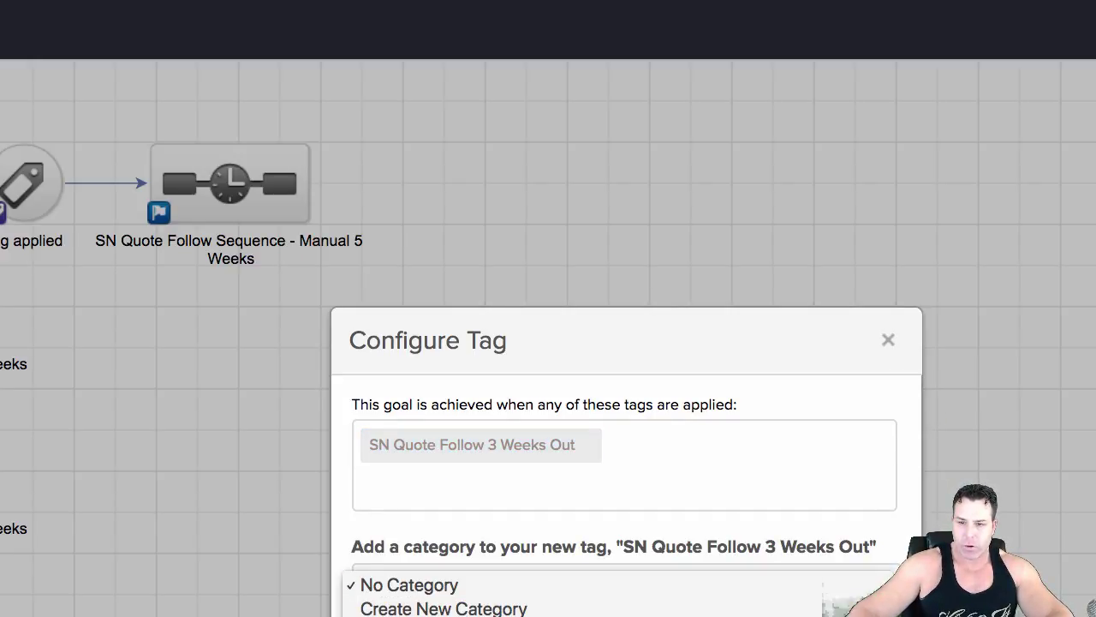
pyautogui.click(419, 616)
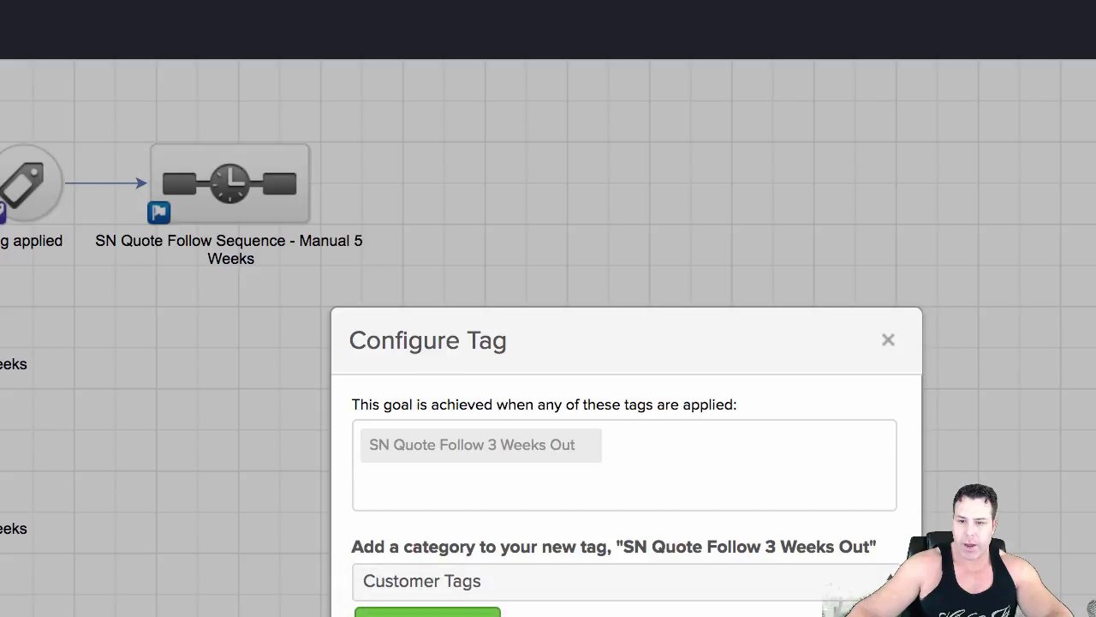
pyautogui.click(428, 613)
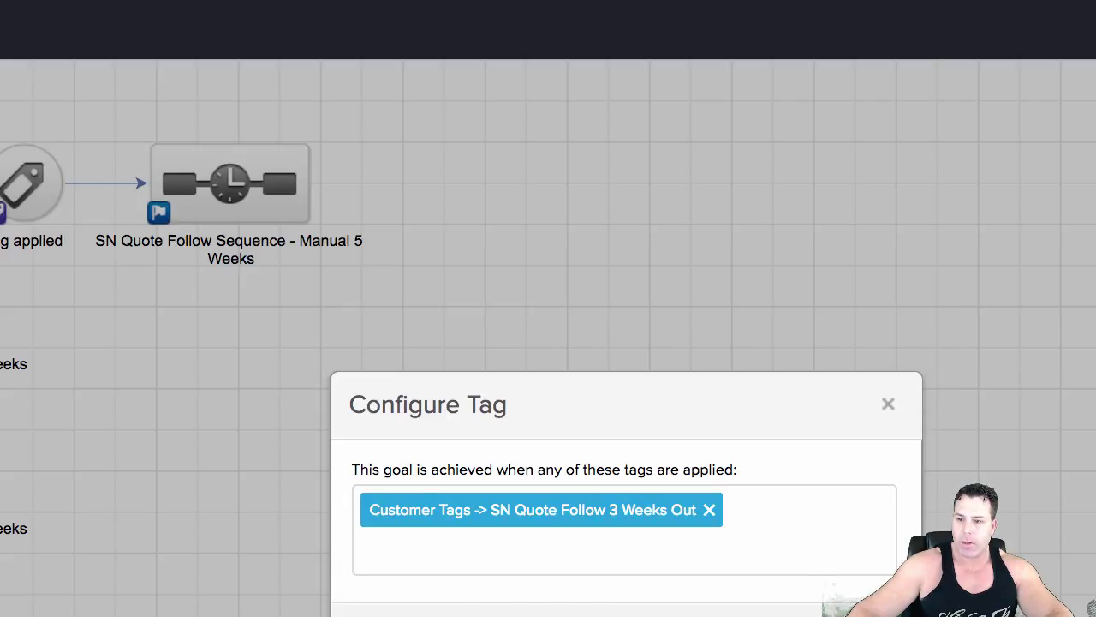
pyautogui.click(861, 615)
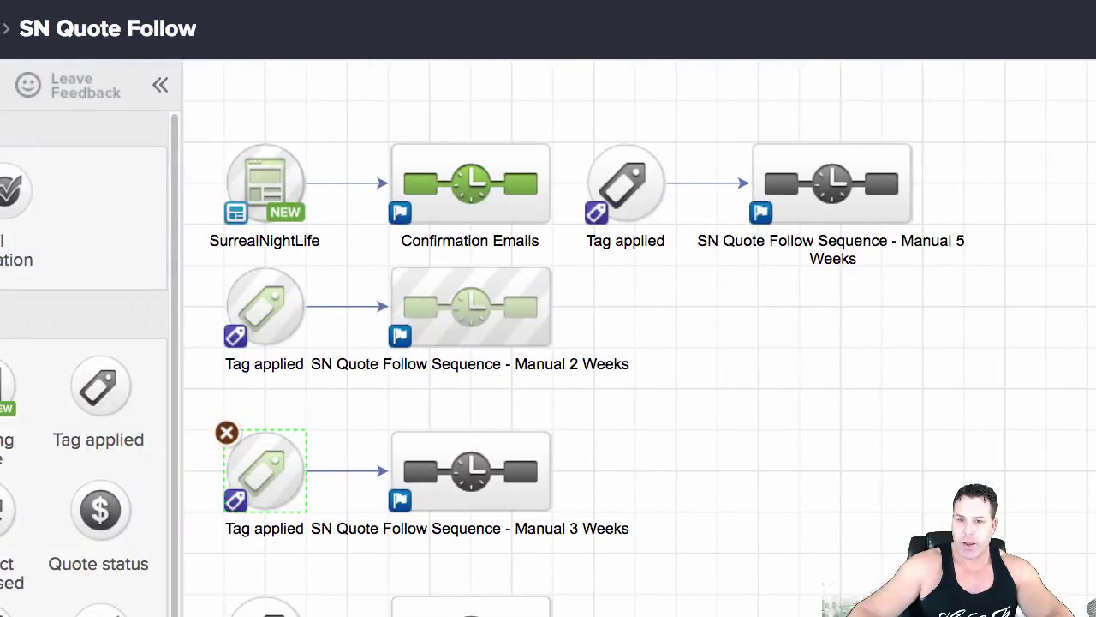
# Open the Manual 3 Weeks sequence and accept its first delay timer with the existing 1-day wait
pyautogui.doubleClick(511, 490)
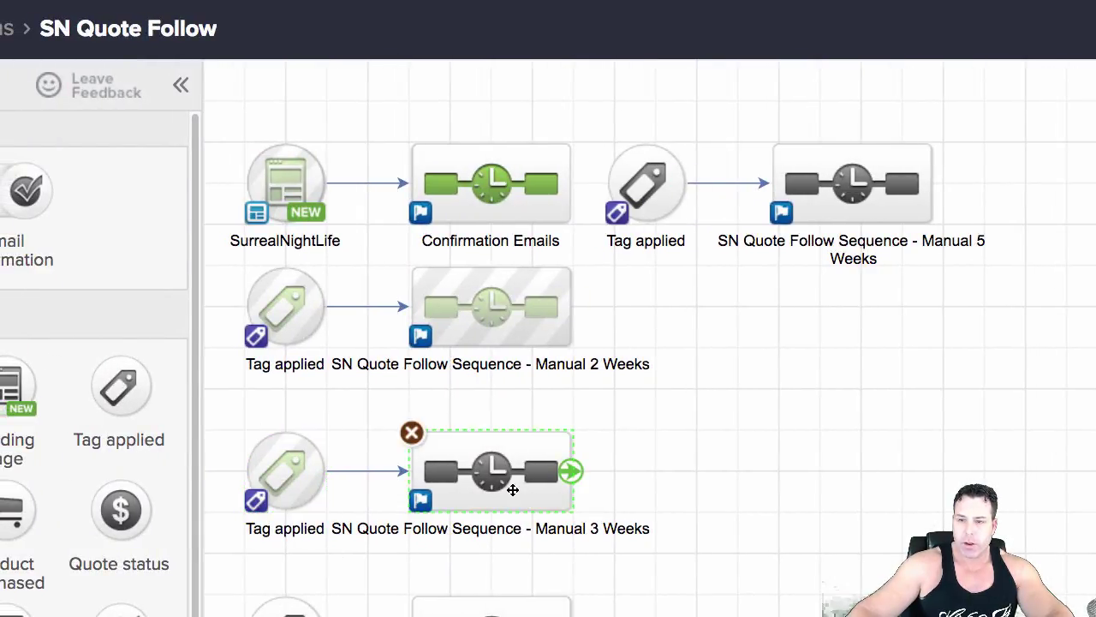
pyautogui.doubleClick(406, 220)
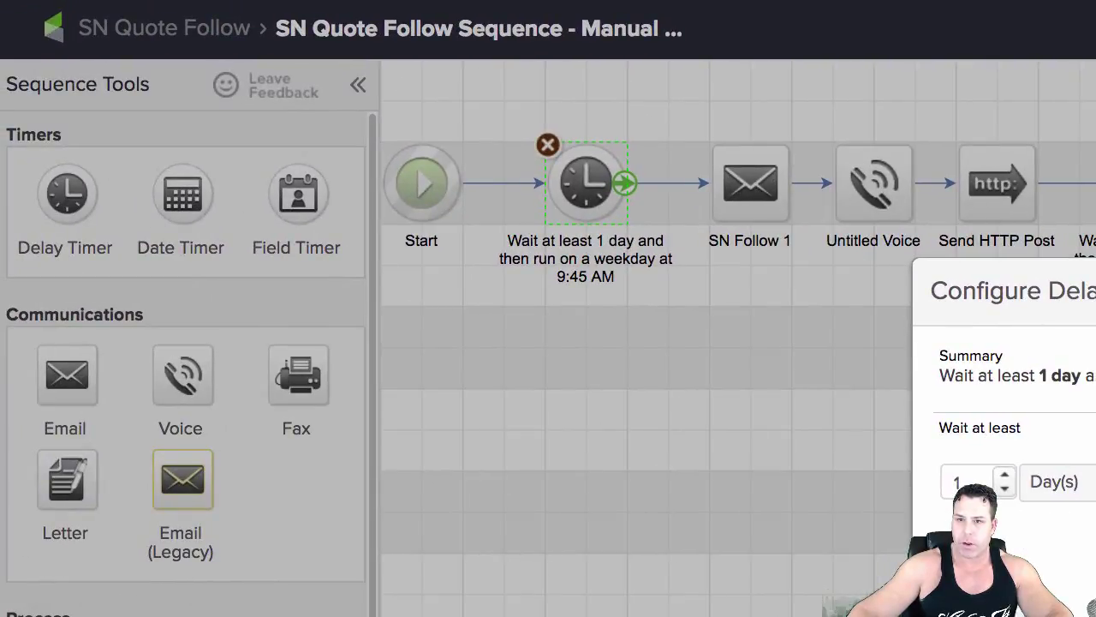
pyautogui.doubleClick(575, 167)
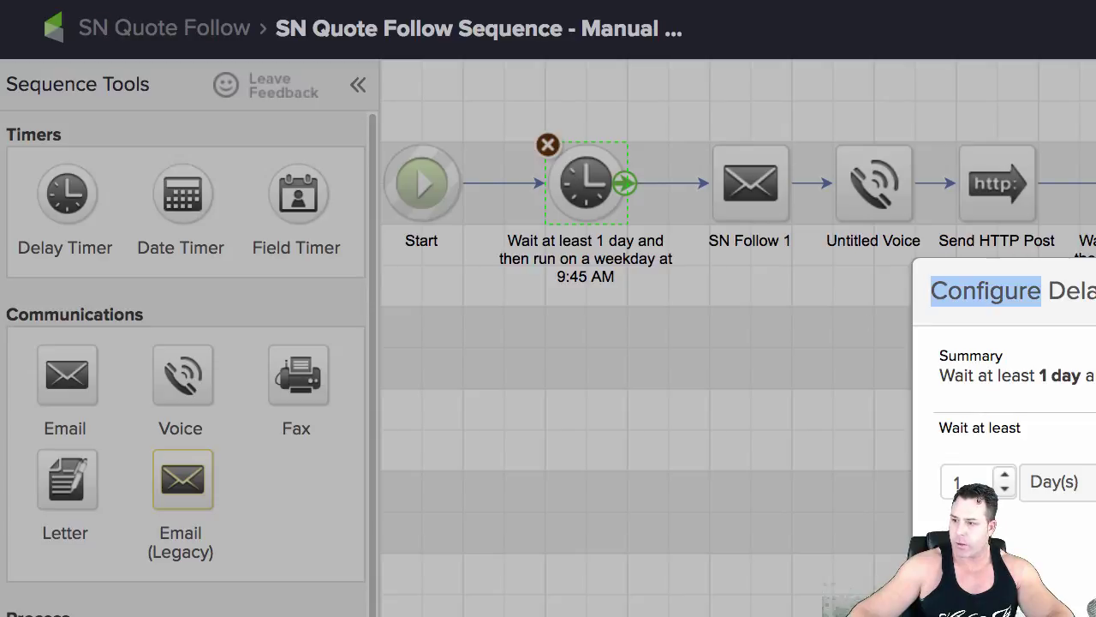
pyautogui.press('Escape')
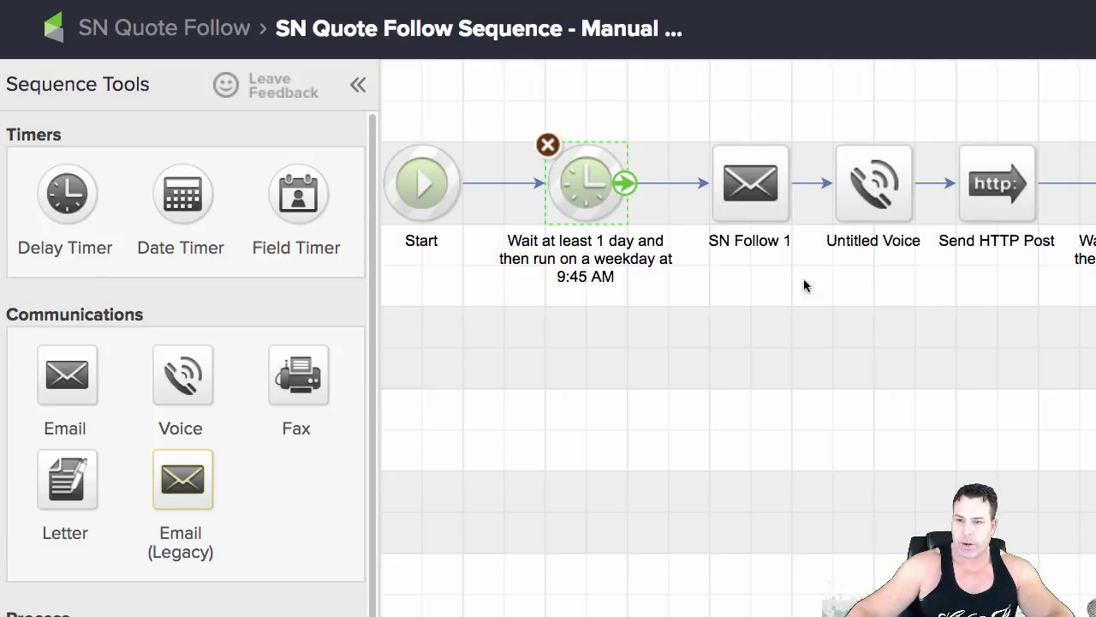
# Mark the SN Follow 1 email and the Untitled Voice broadcast in the Manual 3 Weeks sequence as Ready
pyautogui.doubleClick(762, 193)
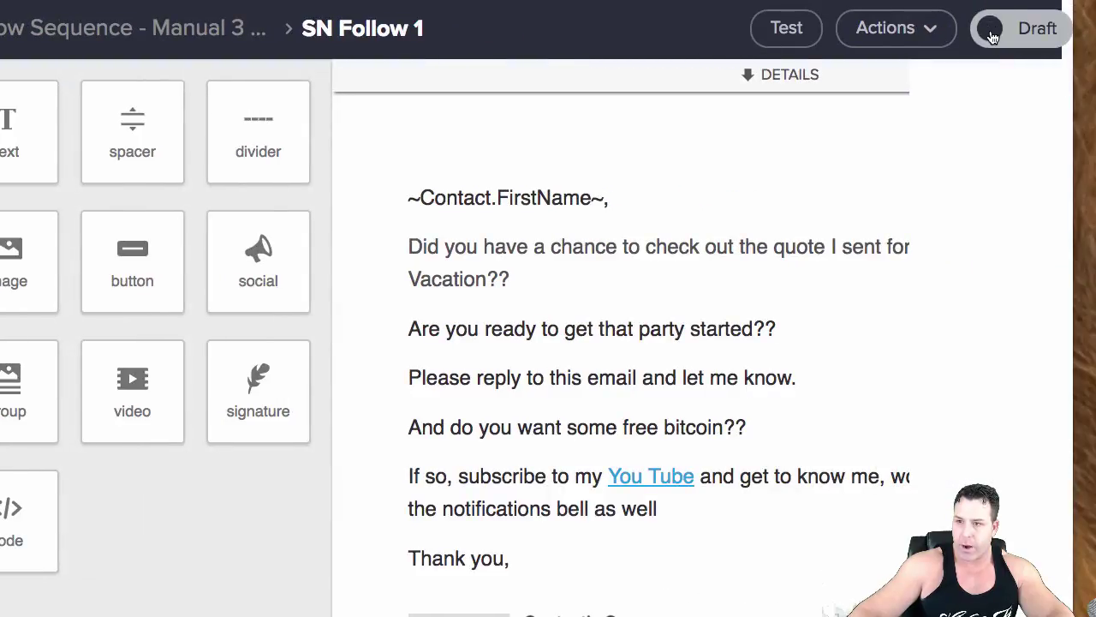
pyautogui.click(992, 33)
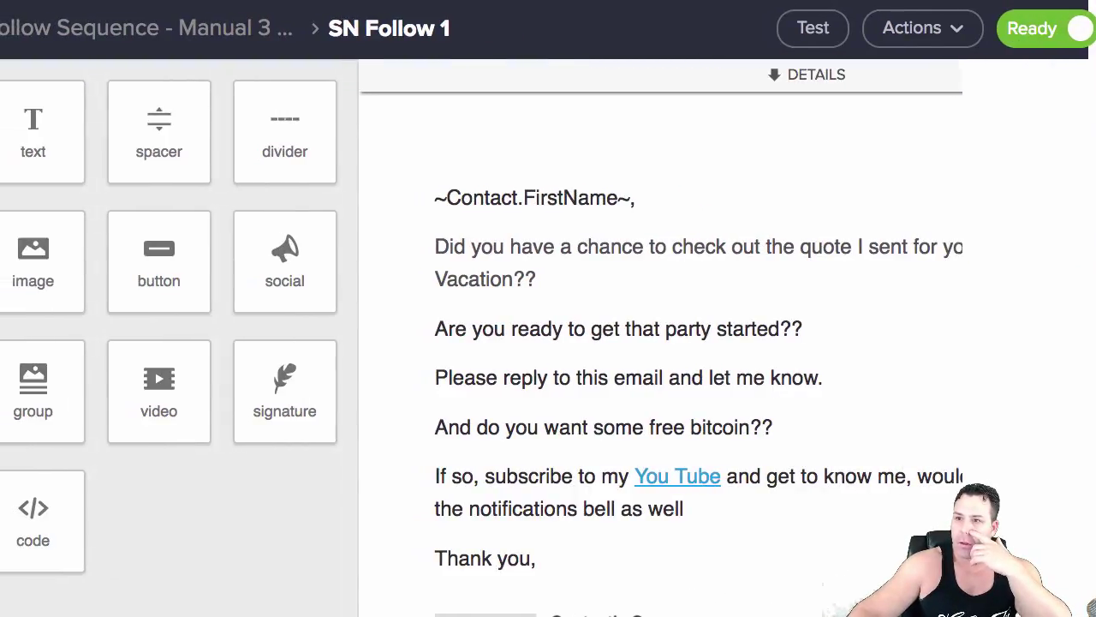
pyautogui.click(144, 33)
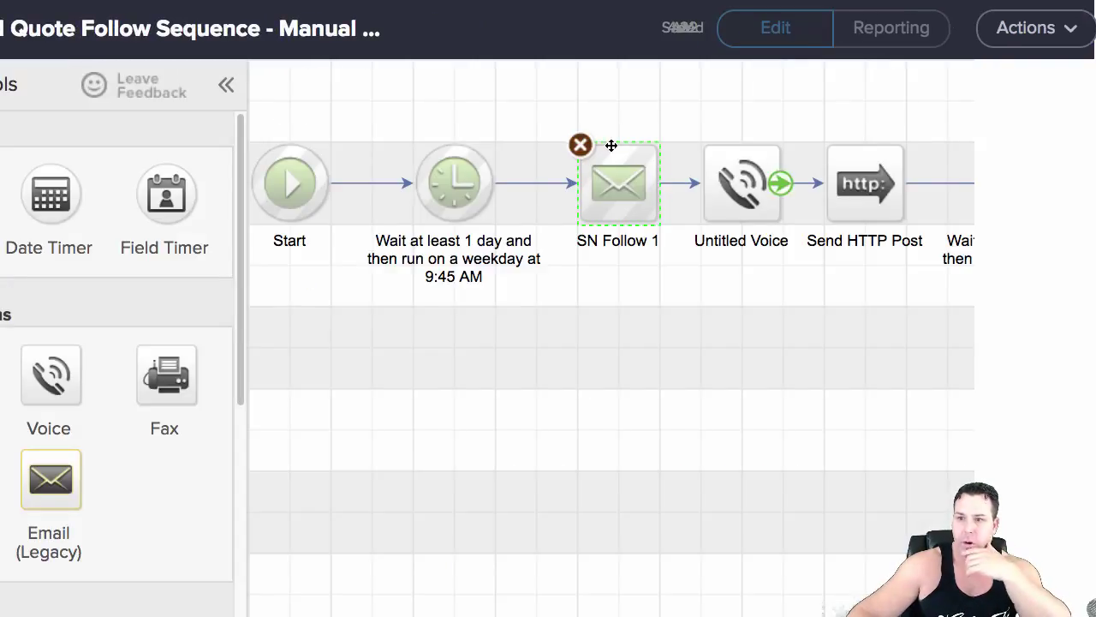
pyautogui.doubleClick(755, 195)
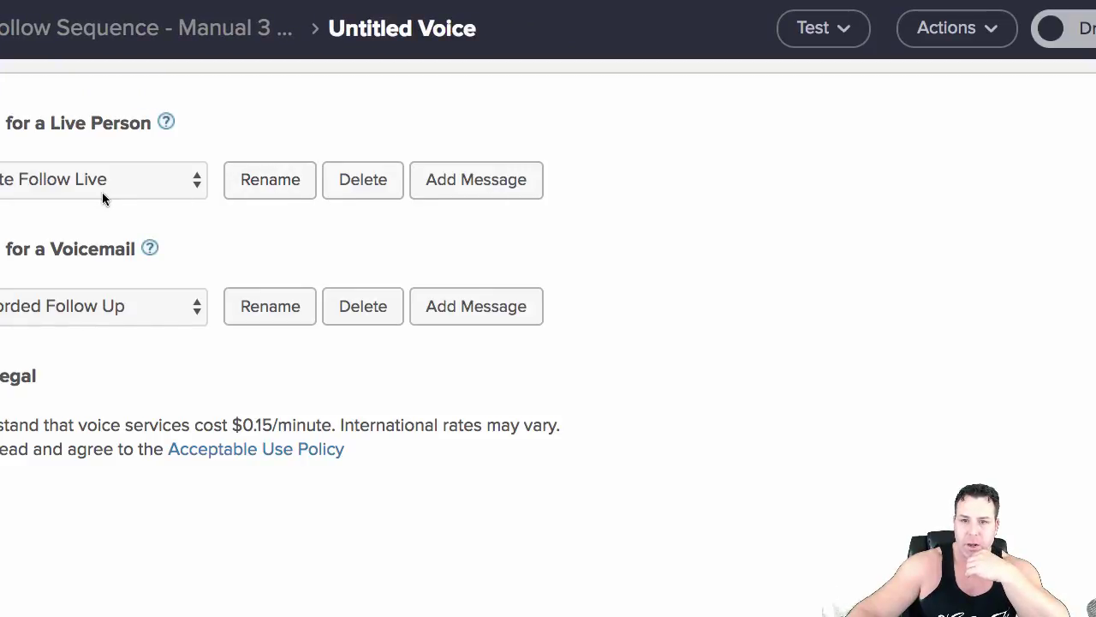
pyautogui.click(1047, 33)
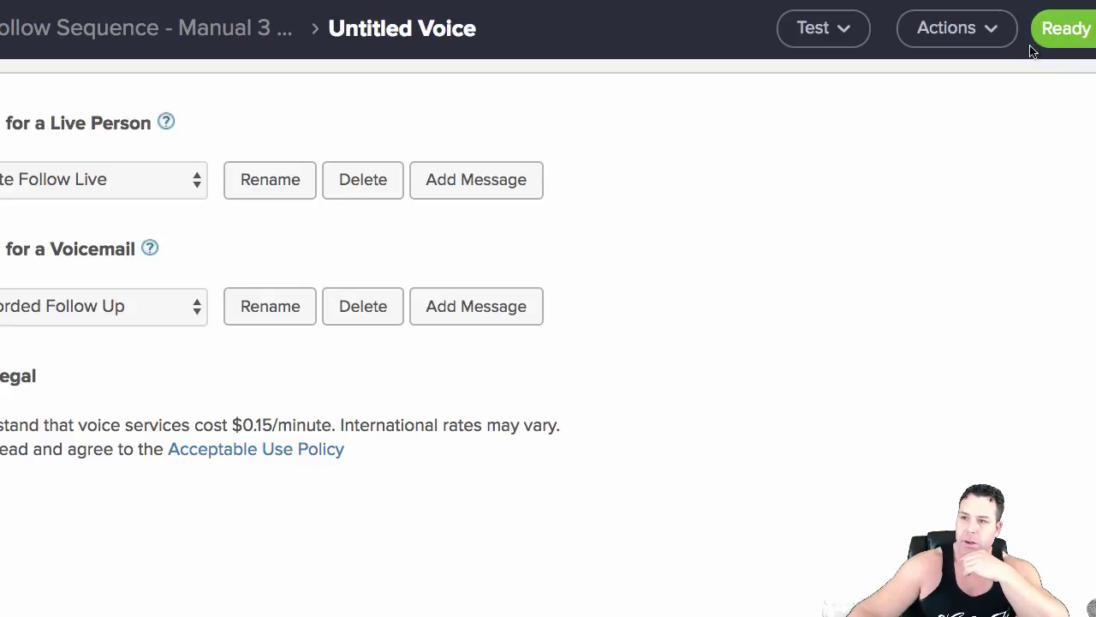
pyautogui.click(91, 27)
# Mark the Send HTTP Post after Untitled Voice as Ready and return to the sequence
pyautogui.click(878, 187)
pyautogui.doubleClick(878, 187)
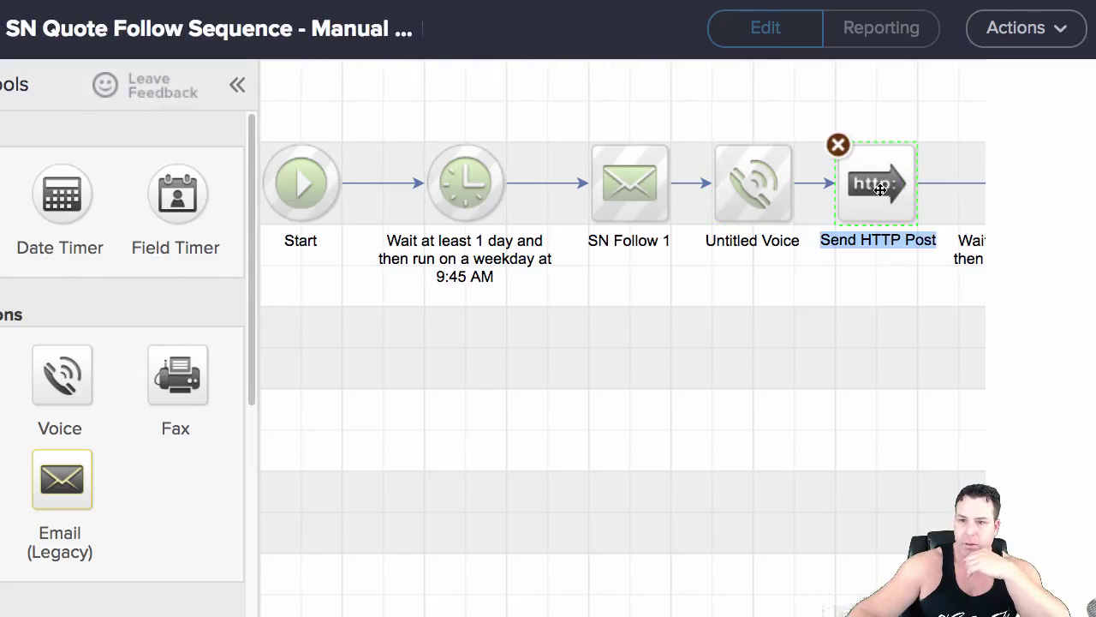
pyautogui.doubleClick(877, 188)
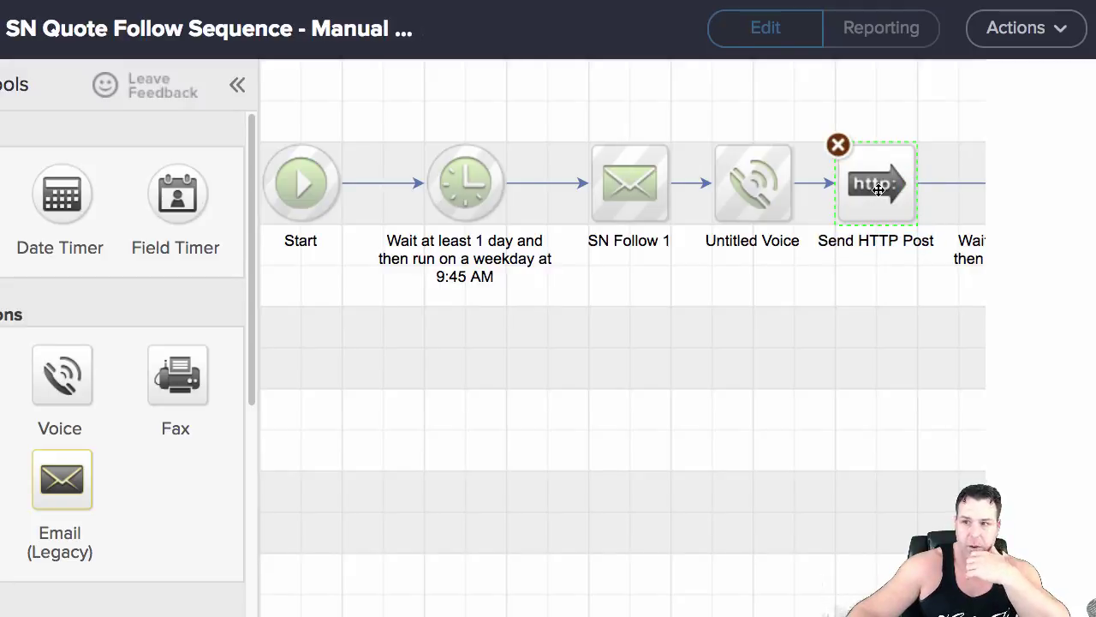
pyautogui.doubleClick(868, 201)
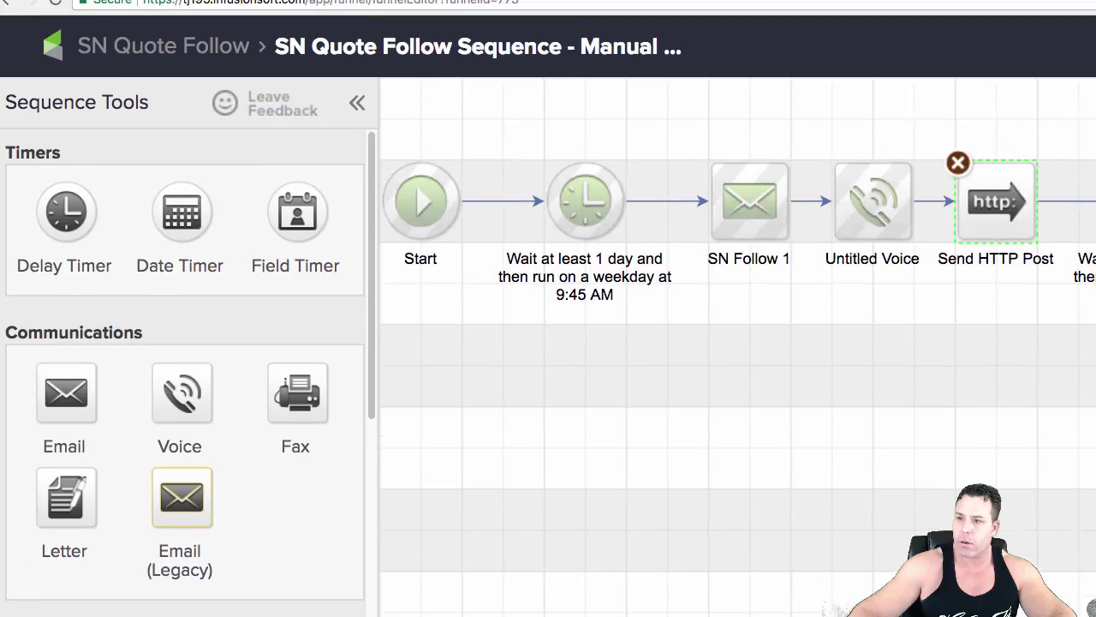
pyautogui.doubleClick(1004, 205)
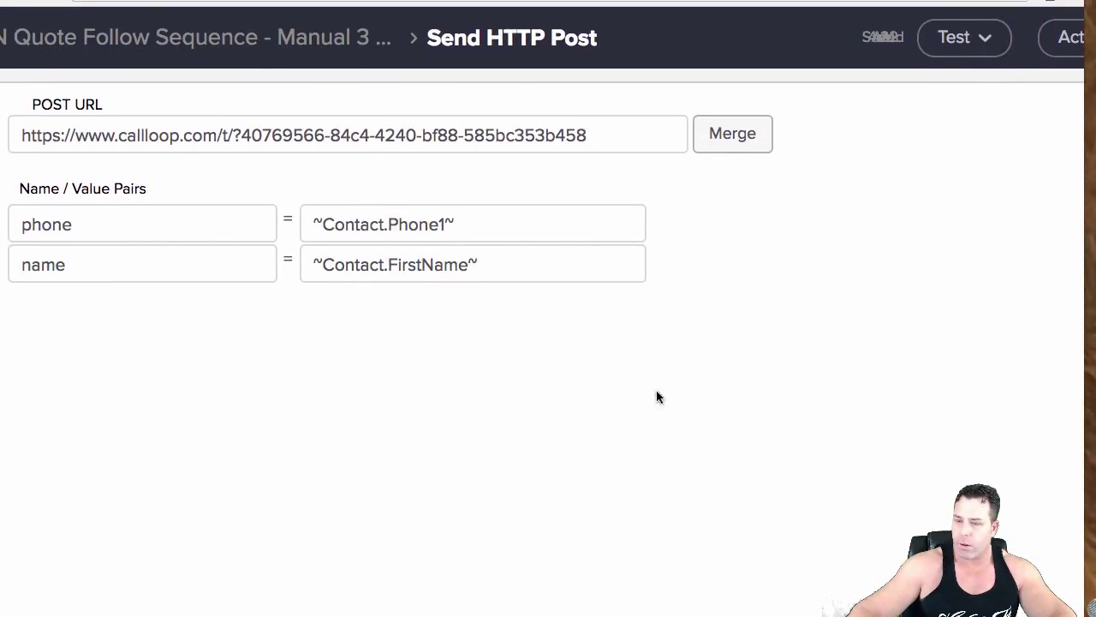
pyautogui.moveTo(655, 276); pyautogui.dragTo(7, 257)
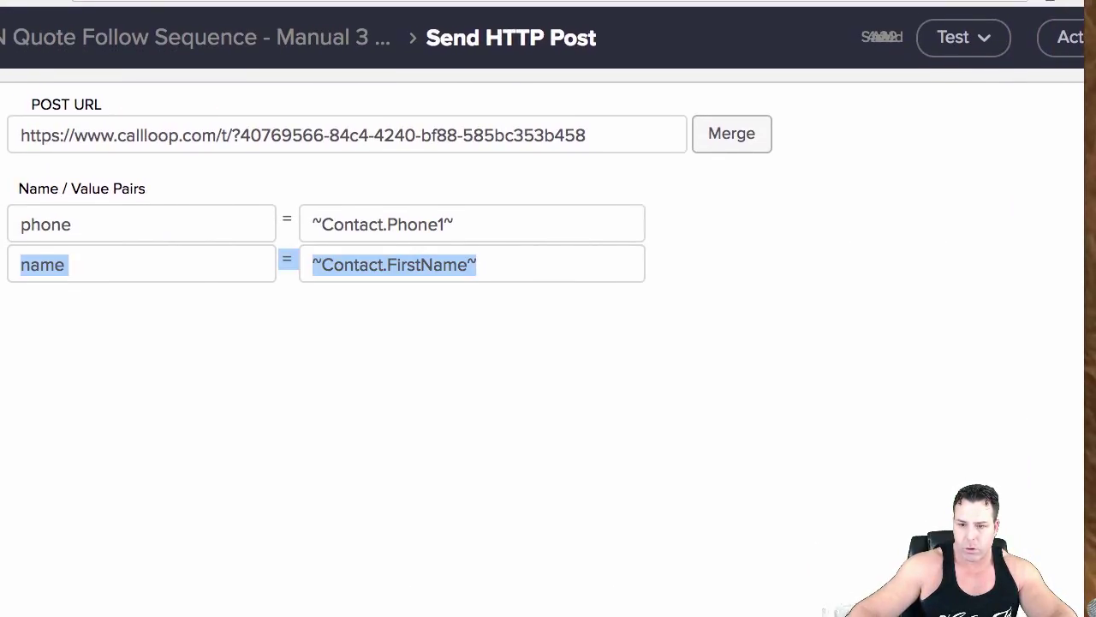
pyautogui.click(997, 41)
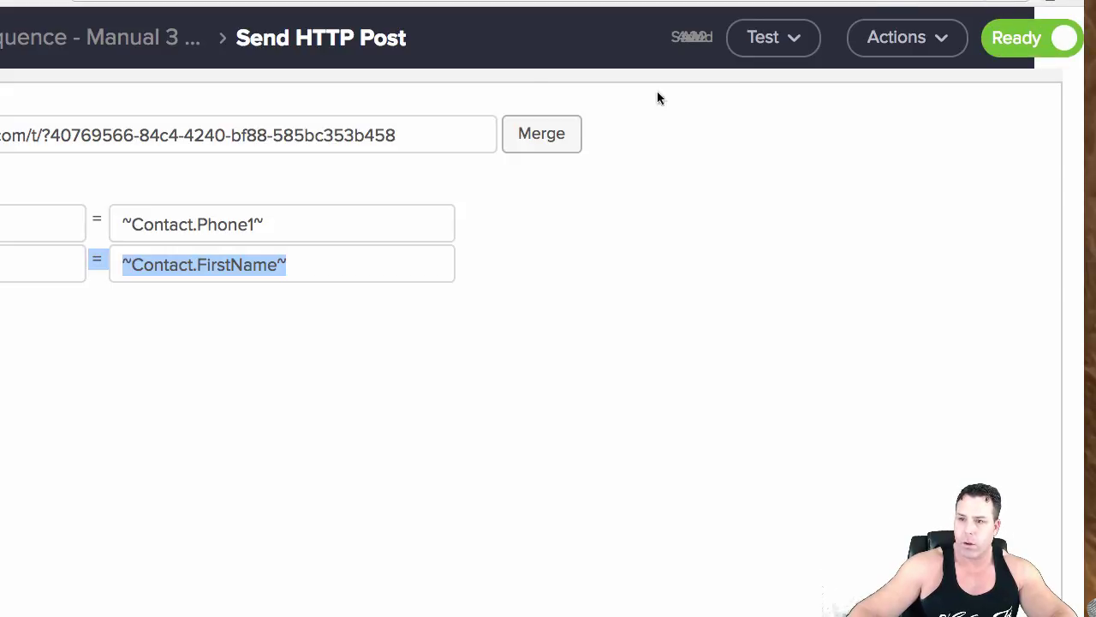
pyautogui.click(135, 51)
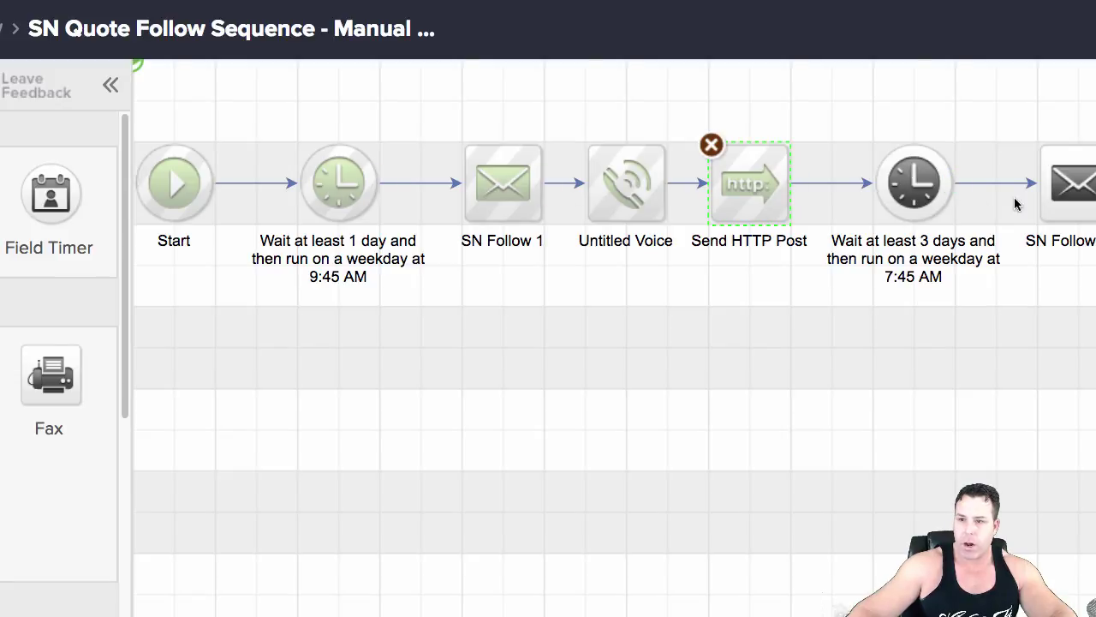
# Accept the 3-day delay timer before SN Follow up 2 with its existing settings and mark that email as Ready
pyautogui.click(920, 188)
pyautogui.doubleClick(920, 189)
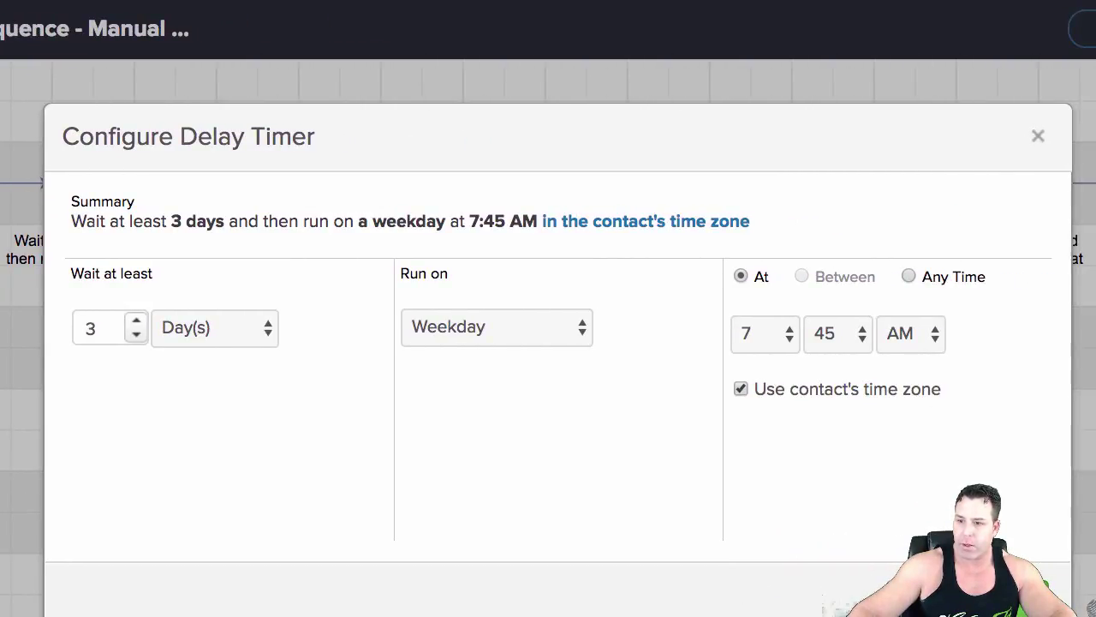
pyautogui.click(1038, 136)
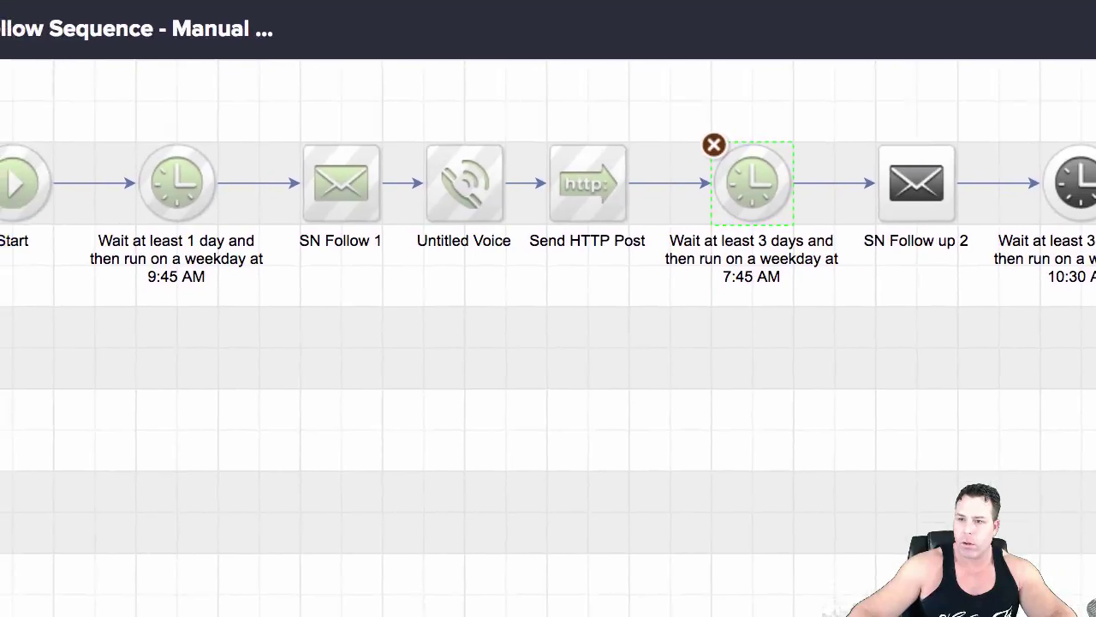
pyautogui.click(832, 182)
pyautogui.doubleClick(913, 182)
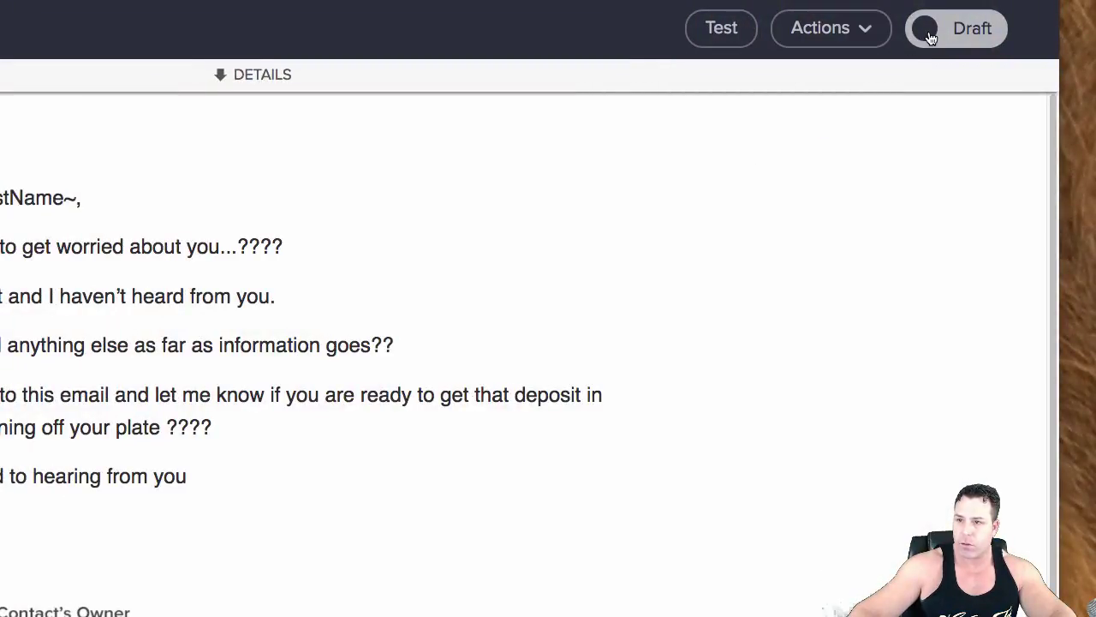
pyautogui.click(928, 33)
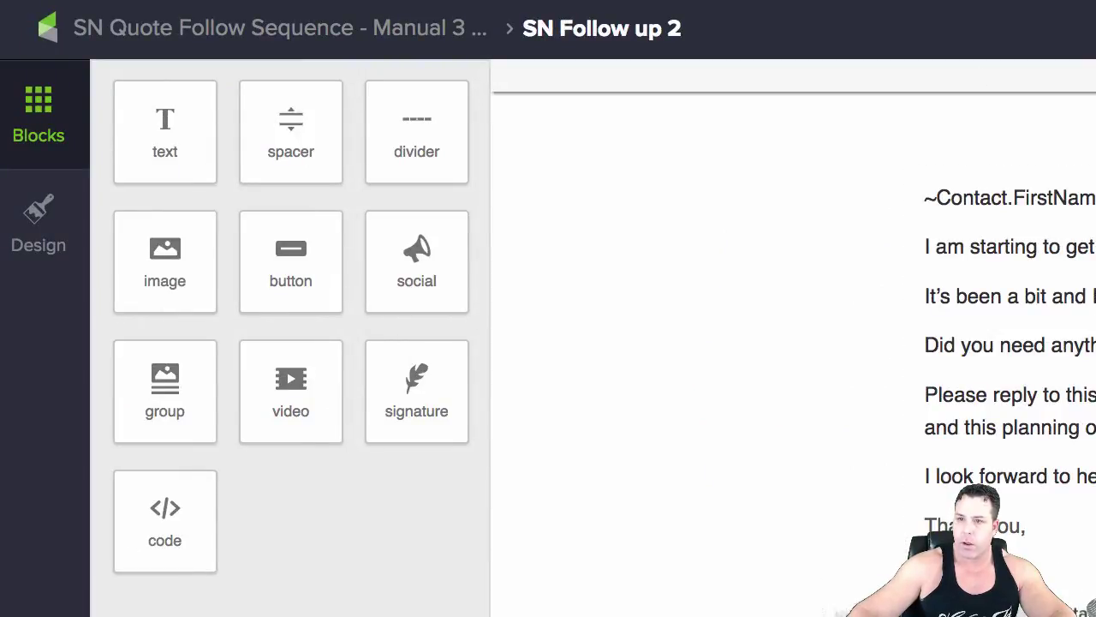
pyautogui.click(257, 30)
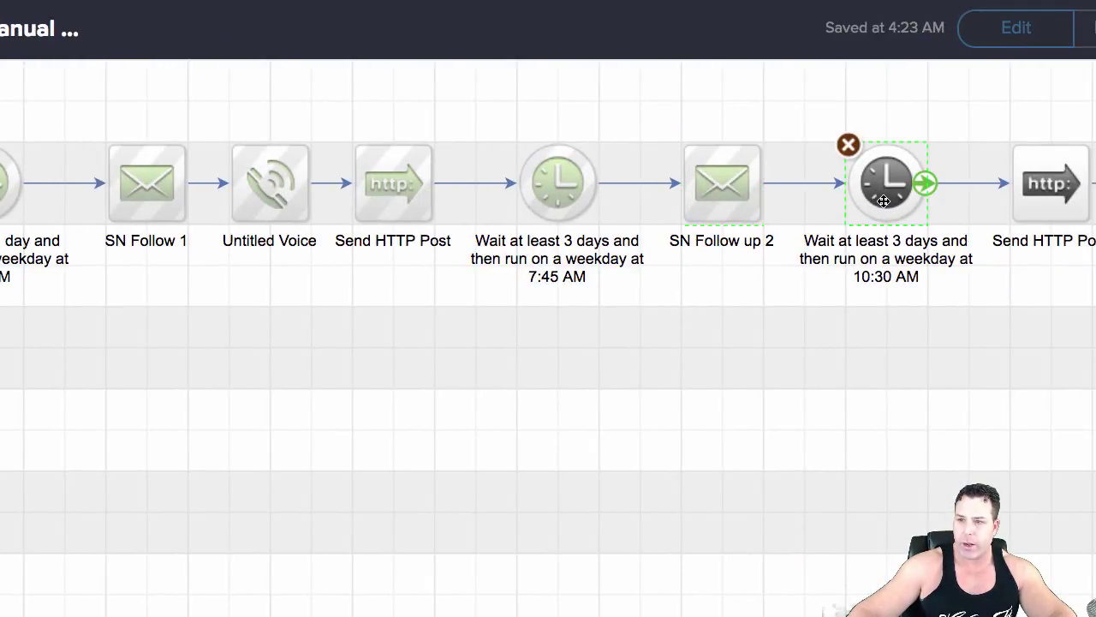
# Set the delay timer after SN Follow up 2 to wait at least 4 days
pyautogui.doubleClick(882, 202)
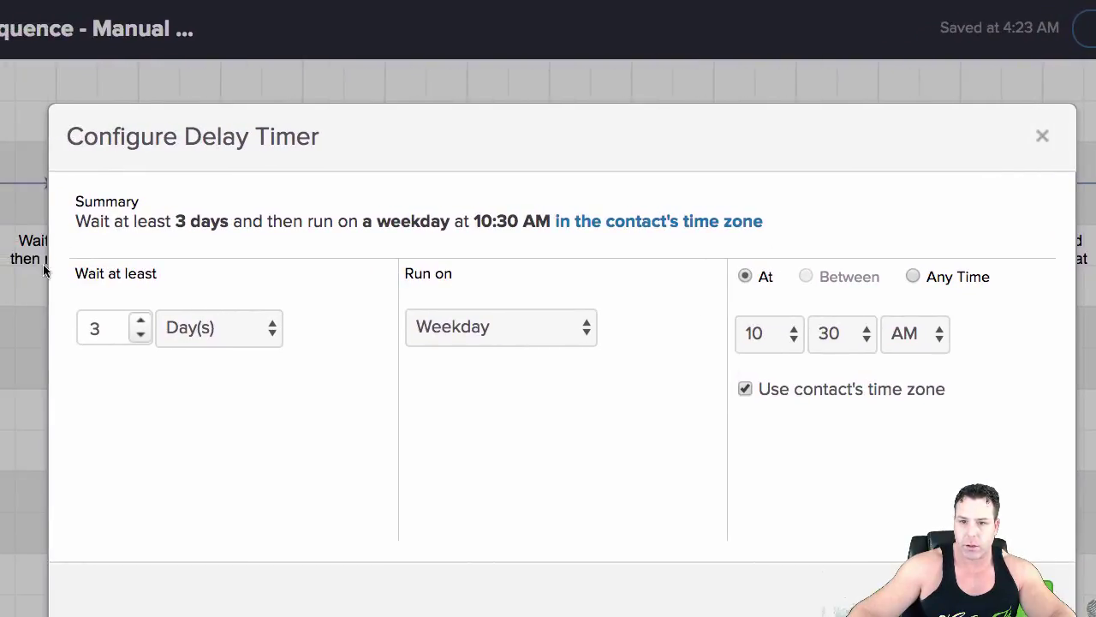
pyautogui.click(27, 336)
pyautogui.click(142, 322)
pyautogui.click(142, 322)
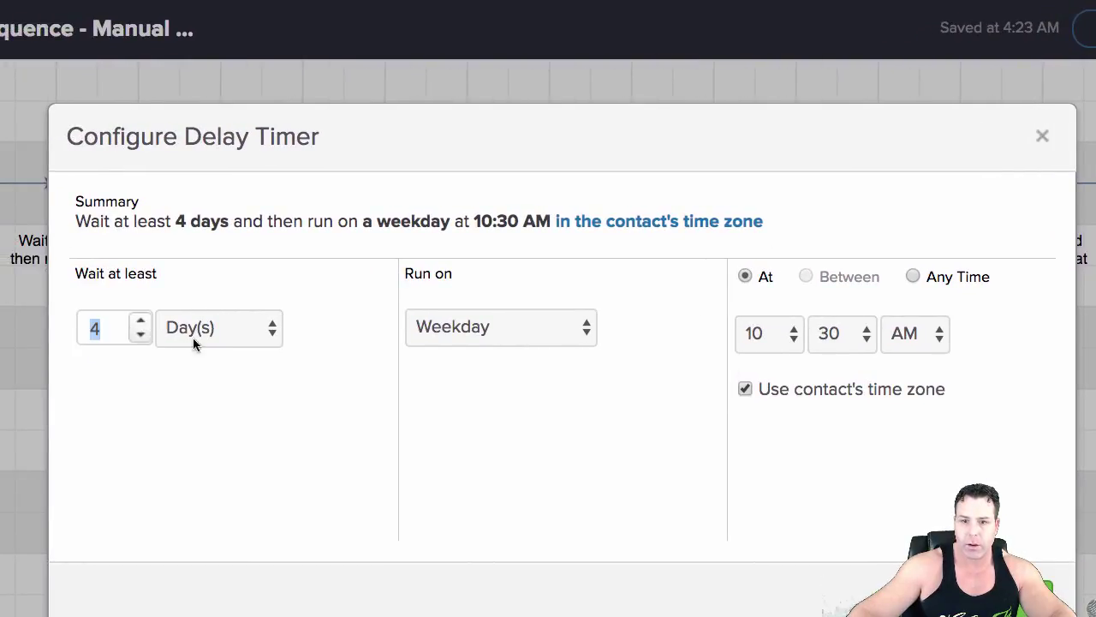
pyautogui.press('Return')
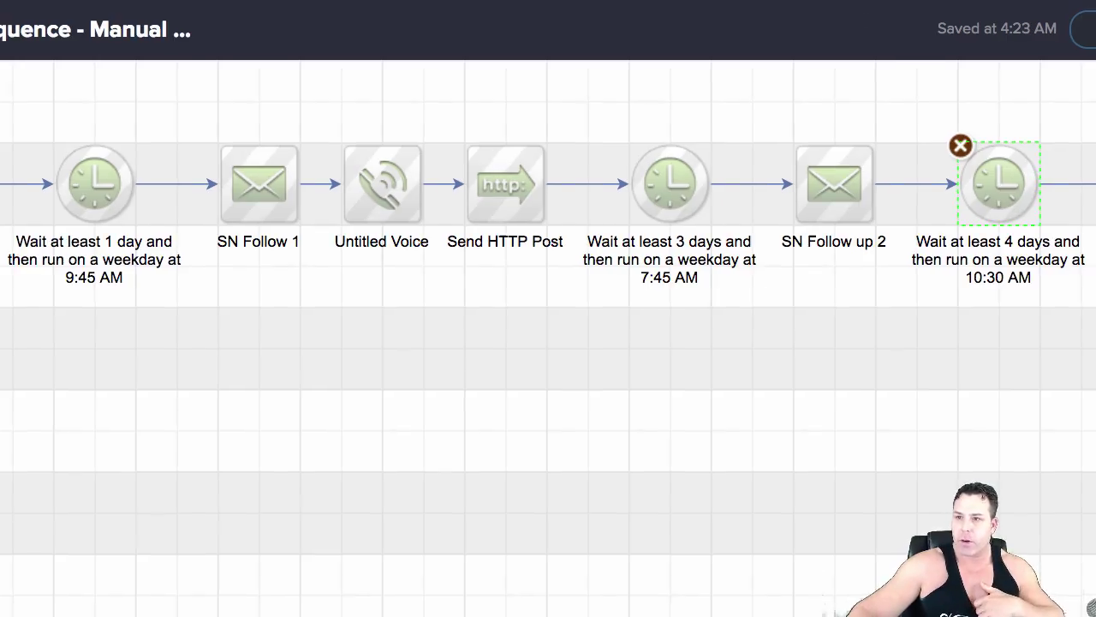
# Mark the second Send HTTP Post and the SN Follow 3 email as Ready
pyautogui.doubleClick(925, 177)
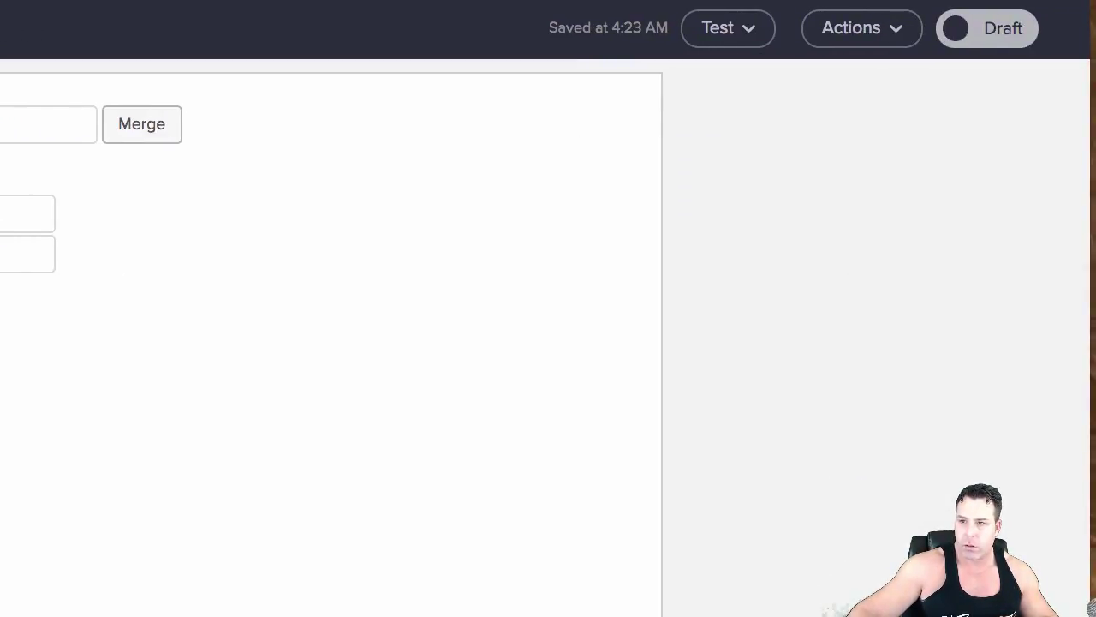
pyautogui.click(987, 42)
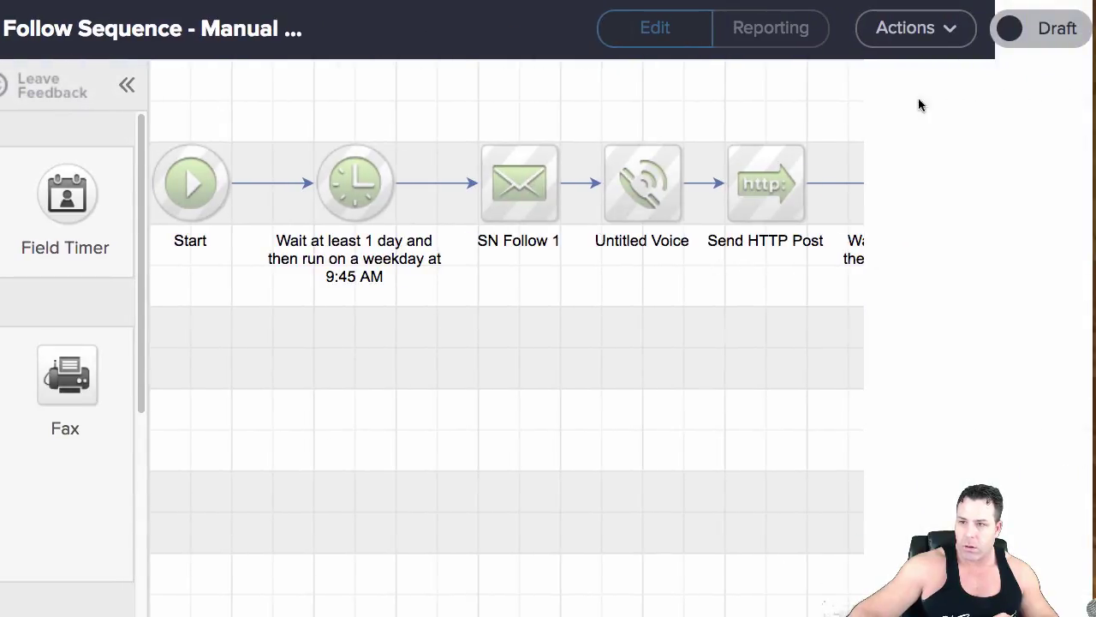
pyautogui.click(900, 33)
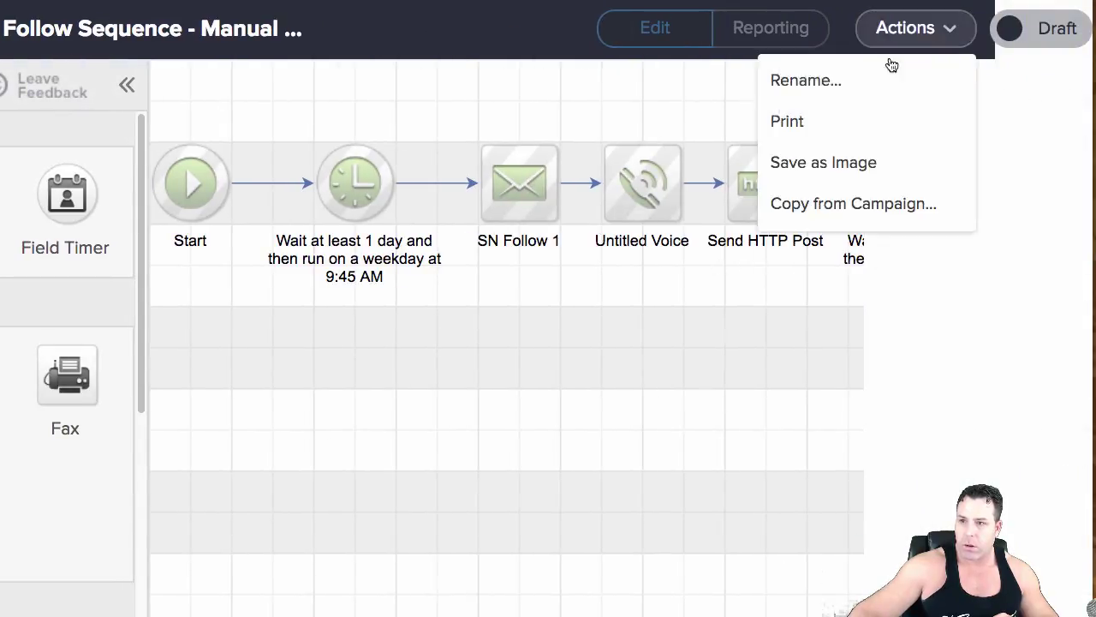
pyautogui.click(897, 34)
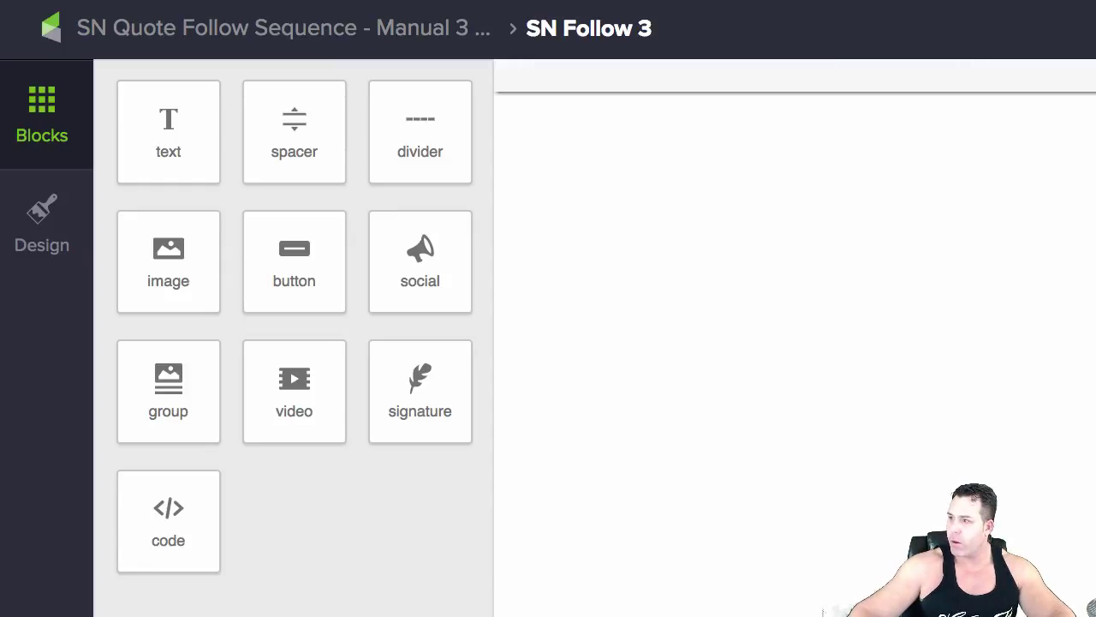
pyautogui.click(120, 25)
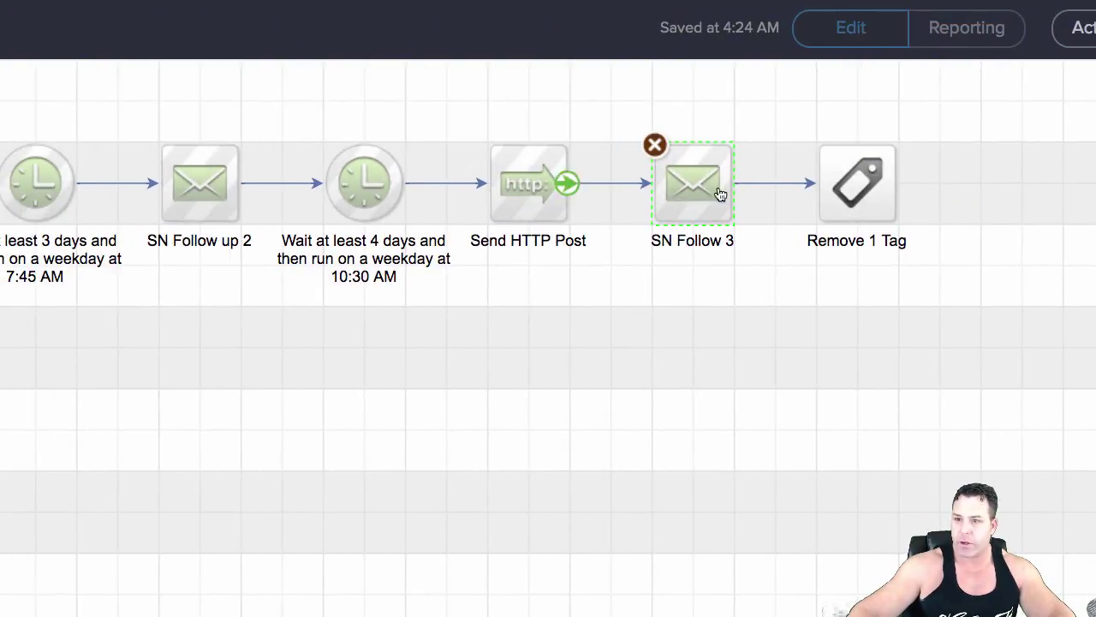
# In the closing tag removal, replace the 2 Weeks Out tag with SN Quote Follow 3 Weeks Out and save it
pyautogui.doubleClick(868, 205)
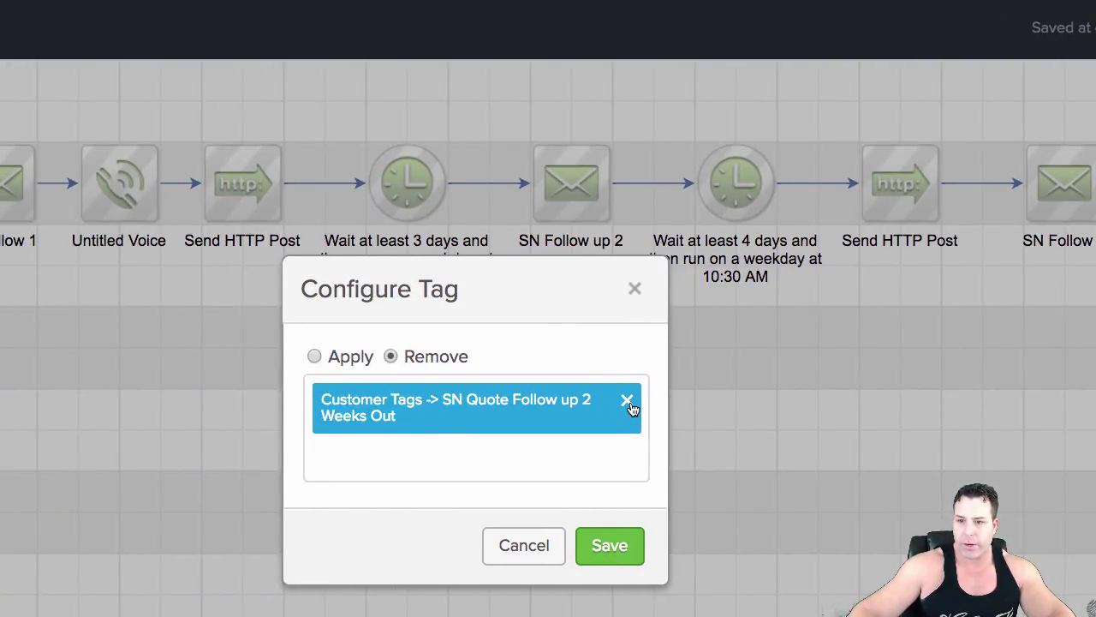
pyautogui.click(628, 402)
pyautogui.write('Sn q')
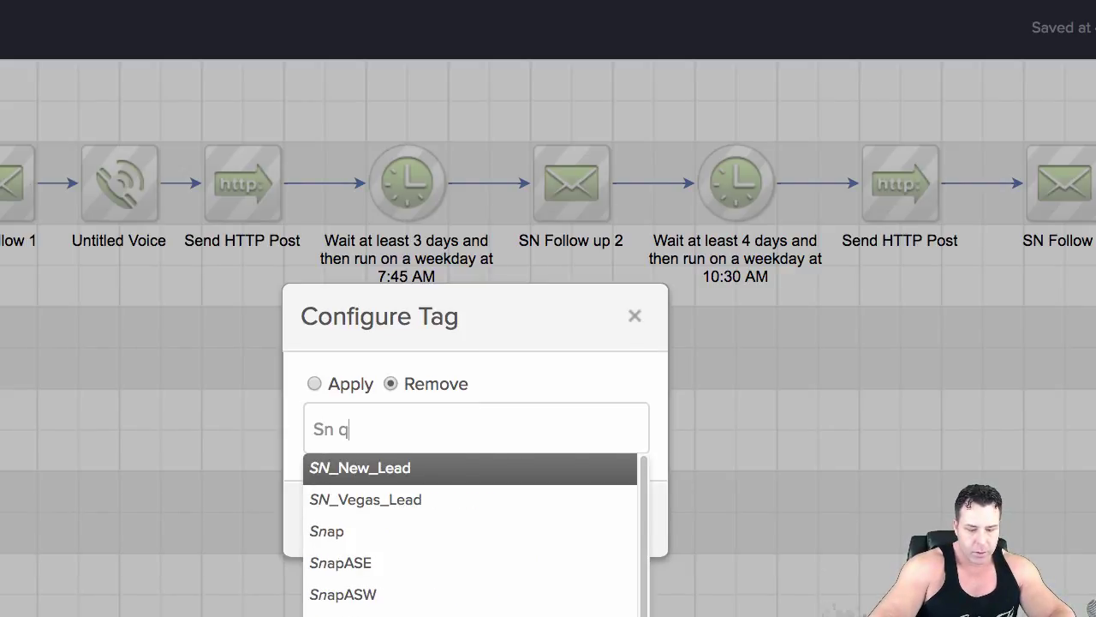
pyautogui.write('u')
pyautogui.click(466, 469)
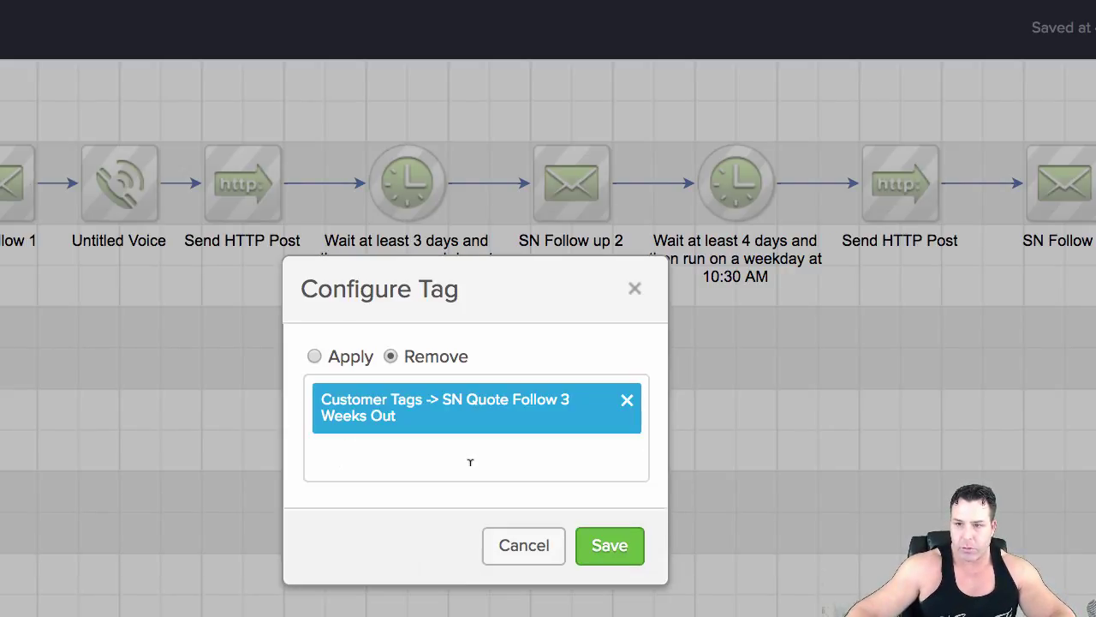
pyautogui.click(599, 546)
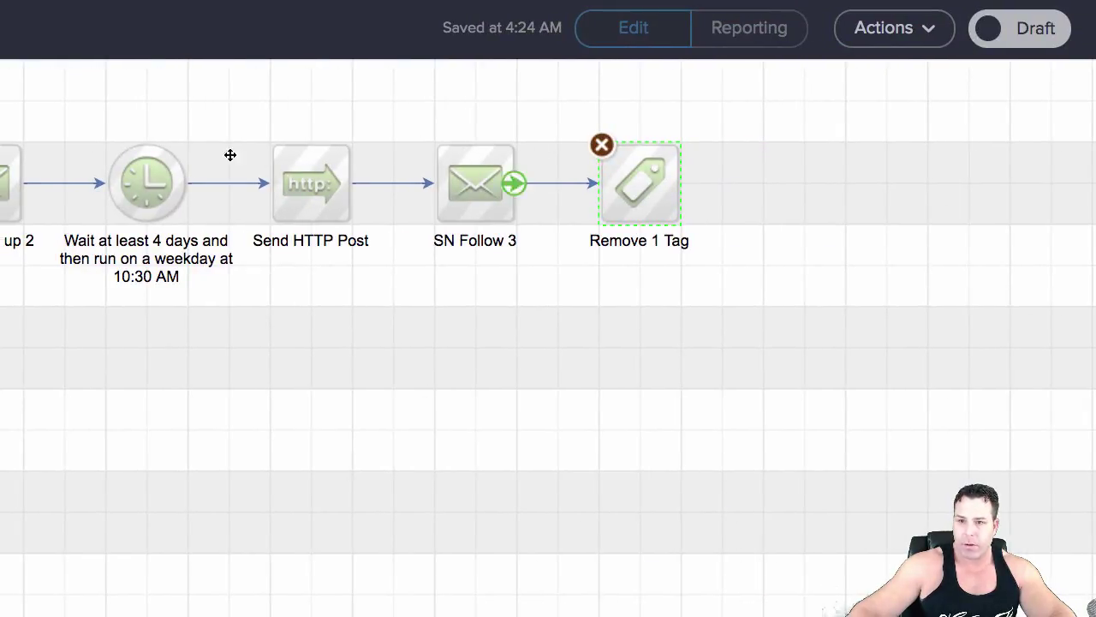
# Mark the whole Manual 3 Weeks sequence as Ready and return to the SN Quote Follow campaign
pyautogui.click(1020, 43)
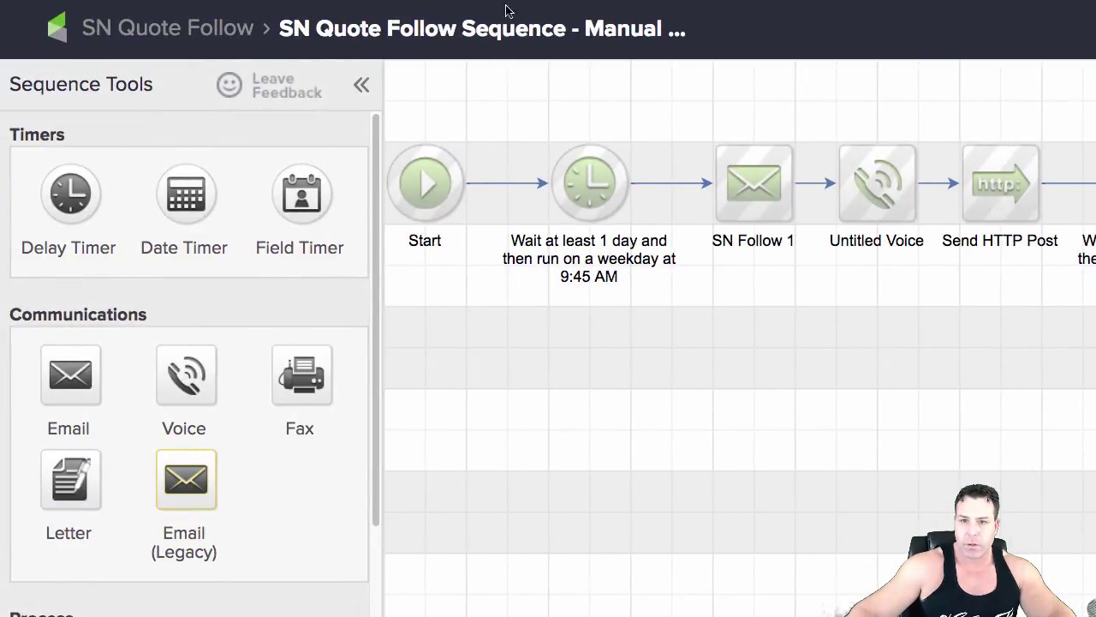
pyautogui.click(228, 32)
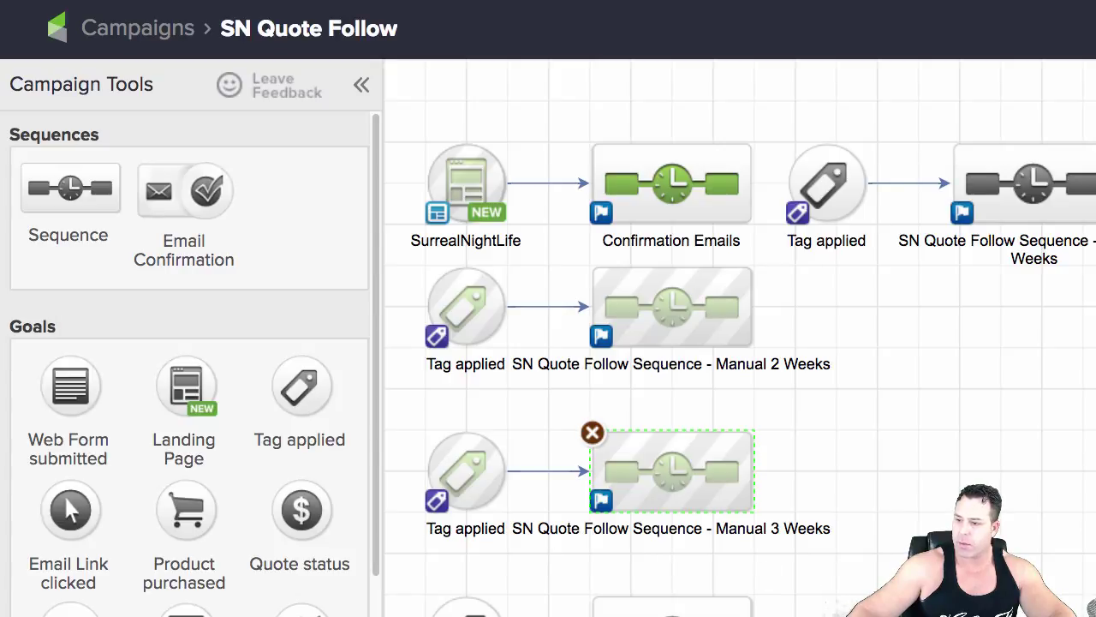
# In the tag goal before the Manual 5 Weeks sequence, replace the 2 Weeks Out tag with the new name SN Quote Follow Up 5 Weeks Out
pyautogui.click(673, 612)
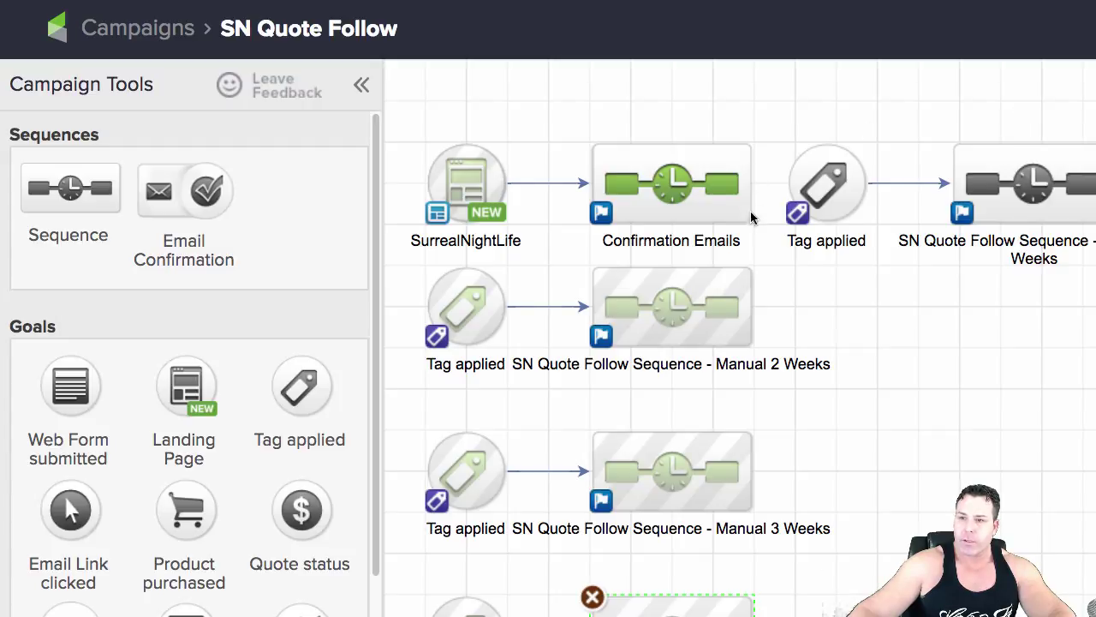
pyautogui.moveTo(821, 183)
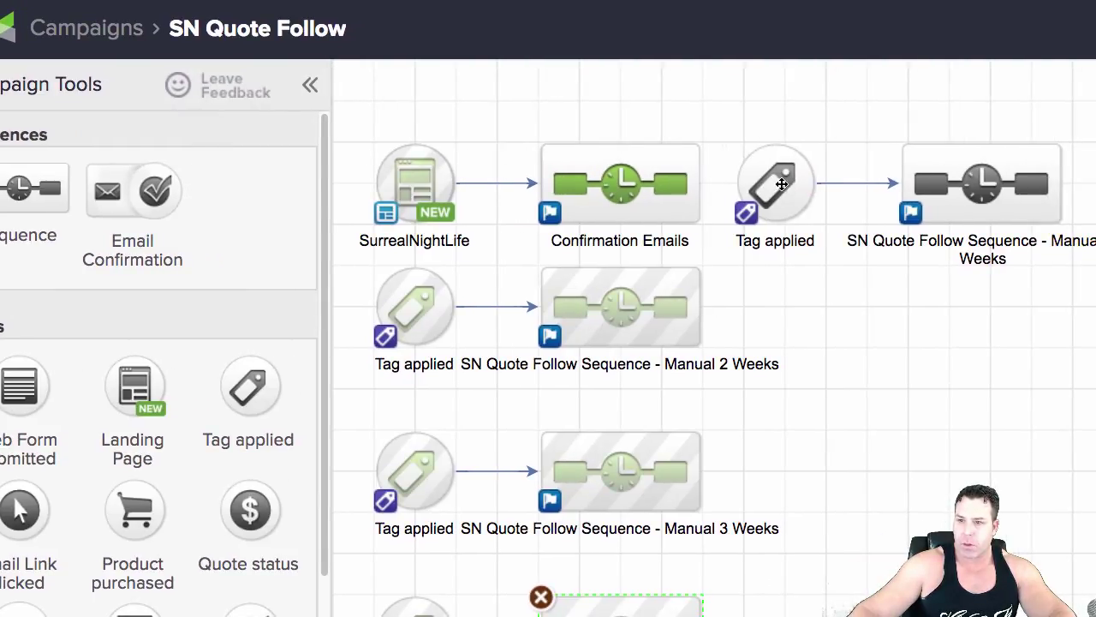
pyautogui.doubleClick(782, 183)
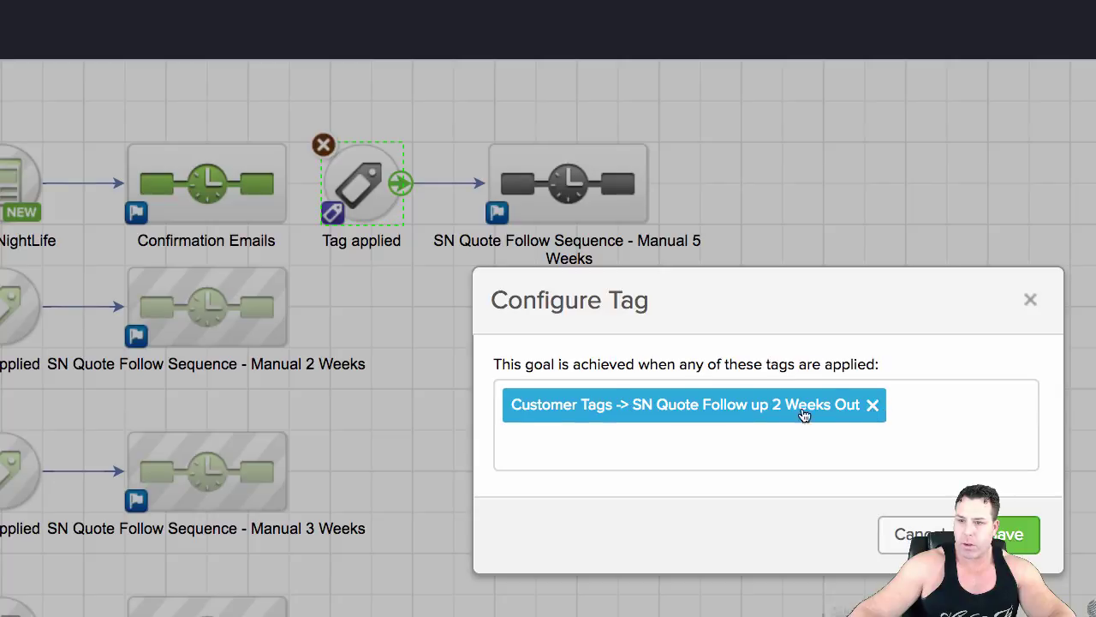
pyautogui.click(872, 404)
pyautogui.write('Sn ')
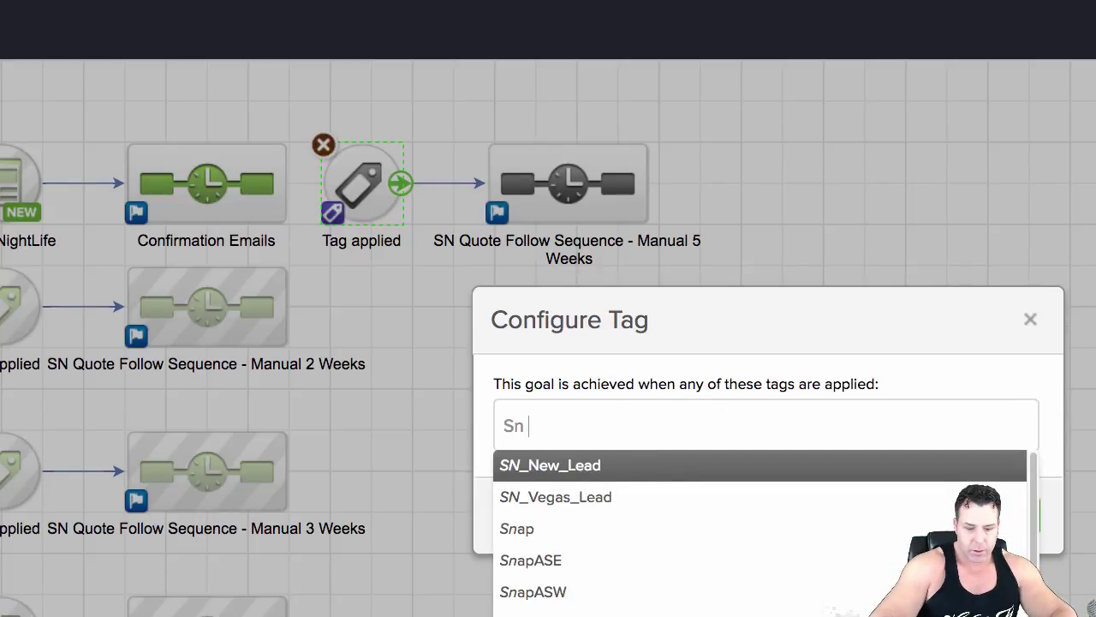
pyautogui.write('N quote')
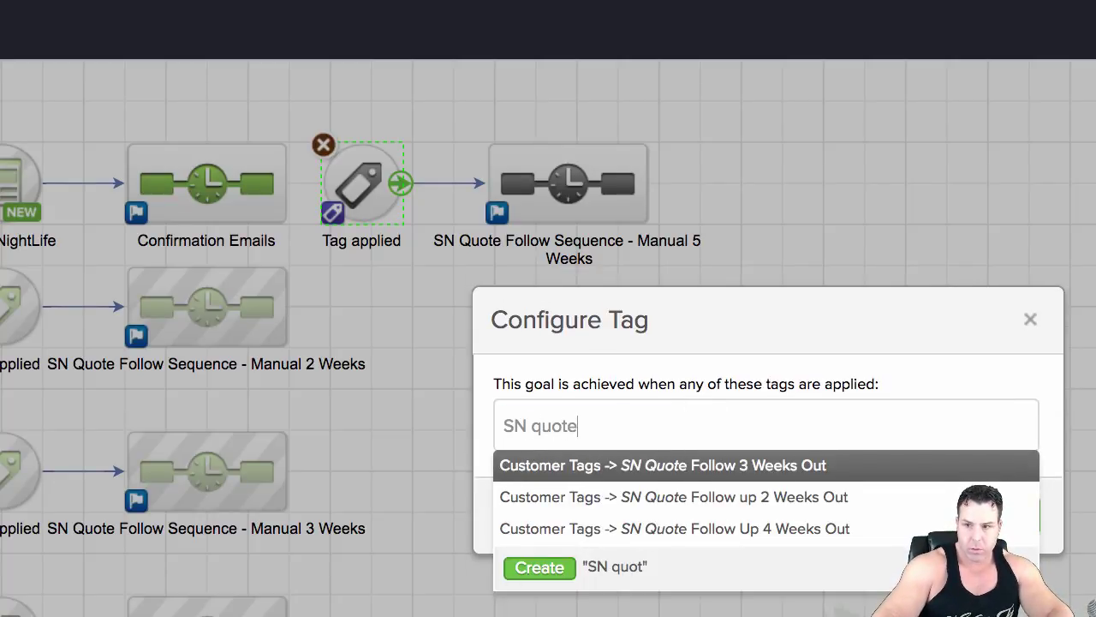
pyautogui.press('BackSpace')
pyautogui.press('BackSpace')
pyautogui.press('BackSpace')
pyautogui.press('BackSpace')
pyautogui.press('BackSpace')
pyautogui.press('BackSpace')
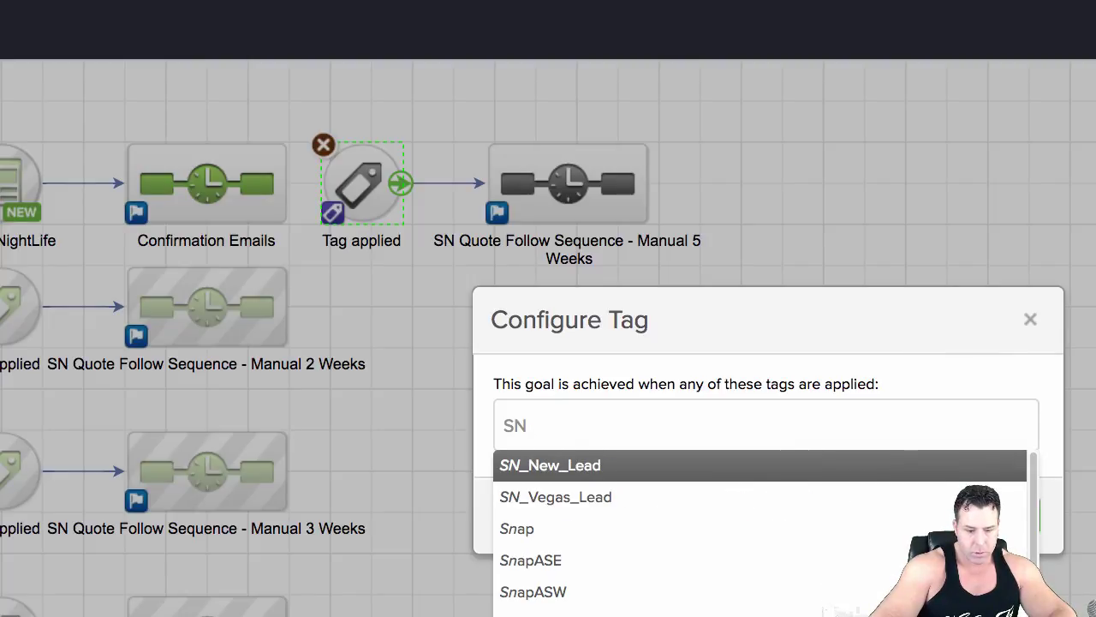
pyautogui.write('Quote Follow')
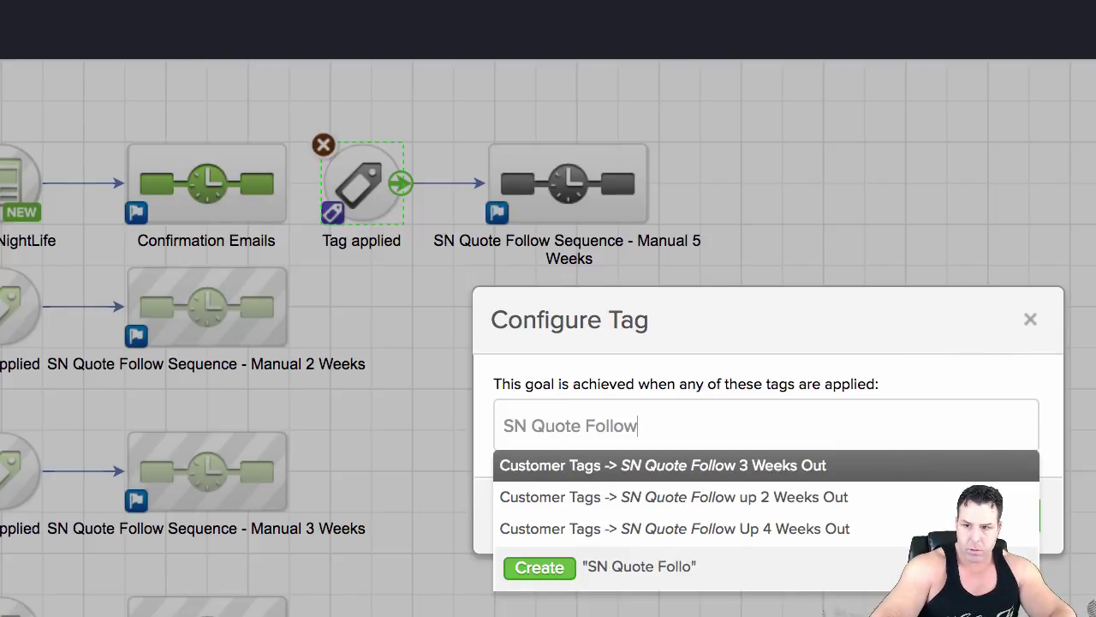
pyautogui.write(' Up ')
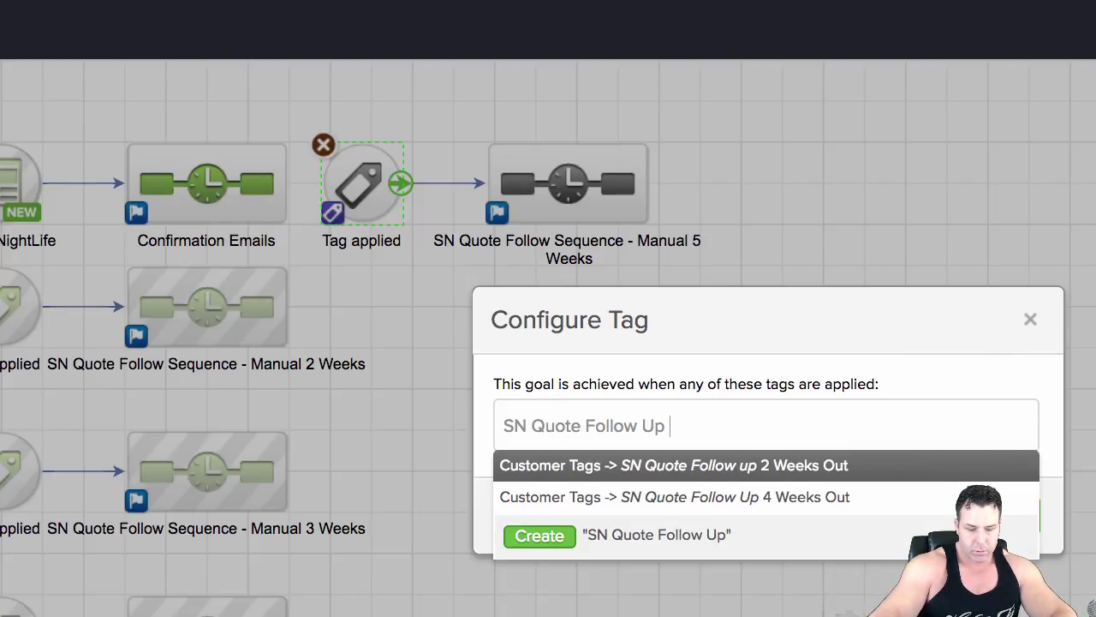
pyautogui.write('5 Week')
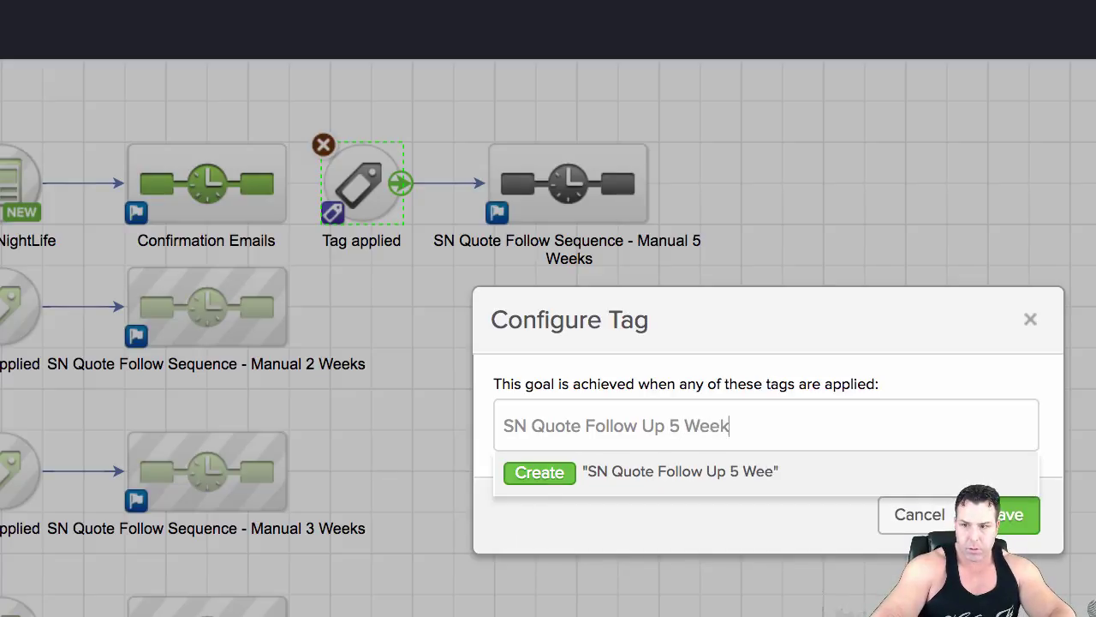
pyautogui.write('s Out')
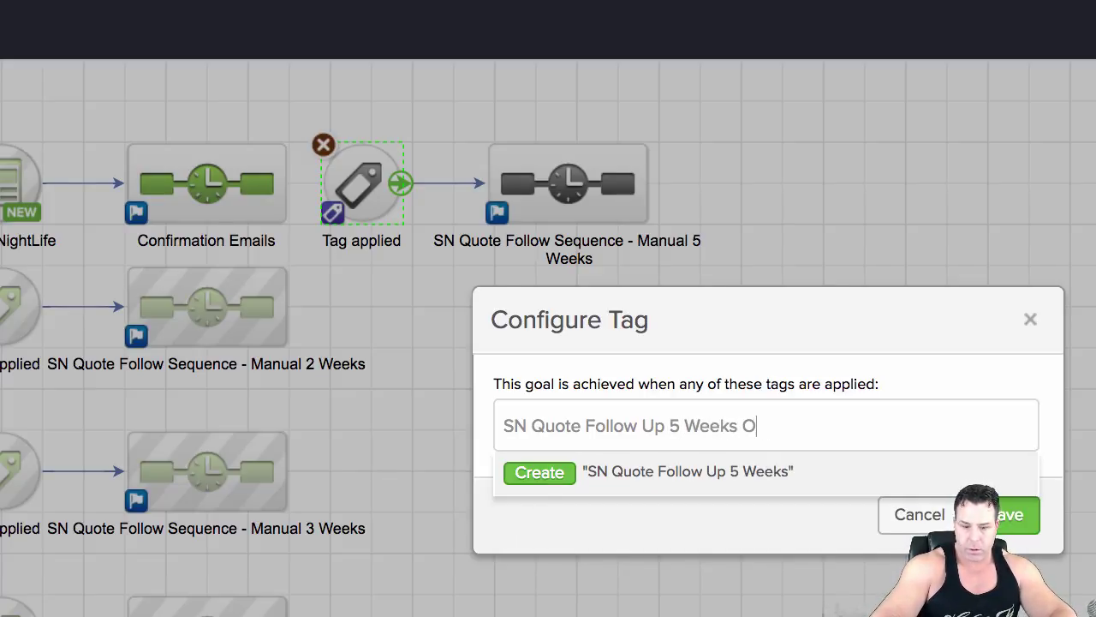
# Create the new 5 Weeks Out tag in the Customer Tags category and save the tag goal
pyautogui.click(557, 474)
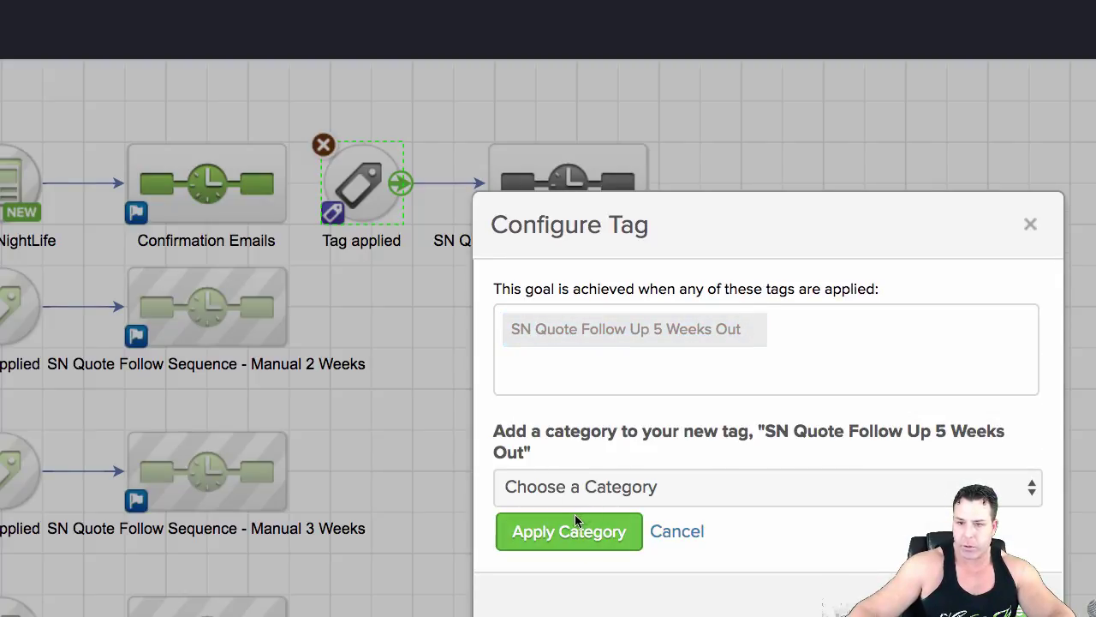
pyautogui.click(577, 495)
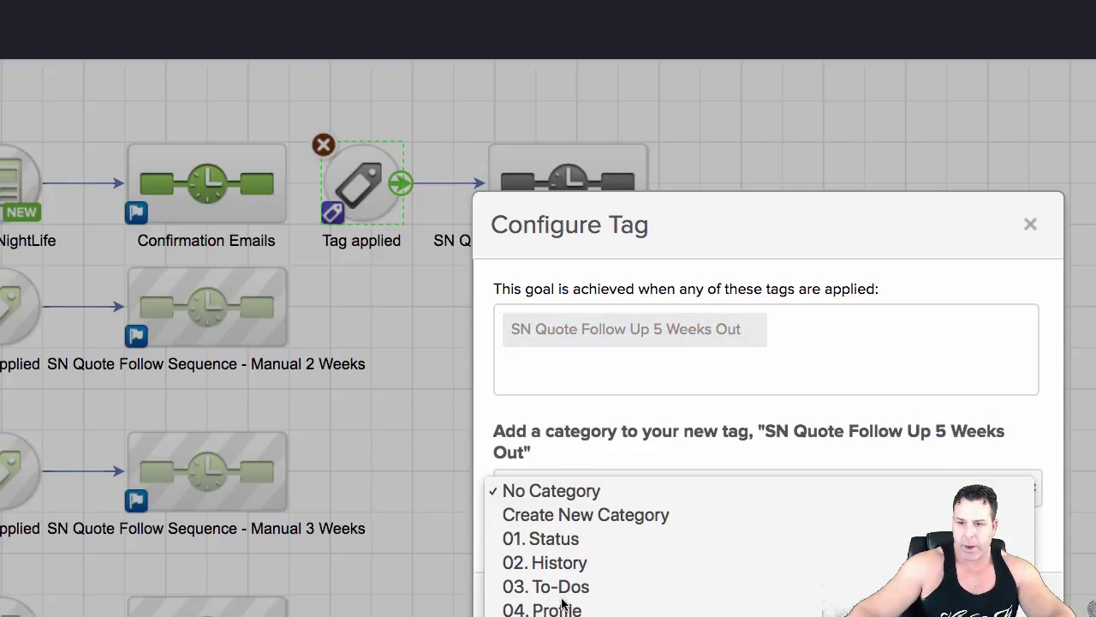
pyautogui.click(563, 603)
pyautogui.click(572, 533)
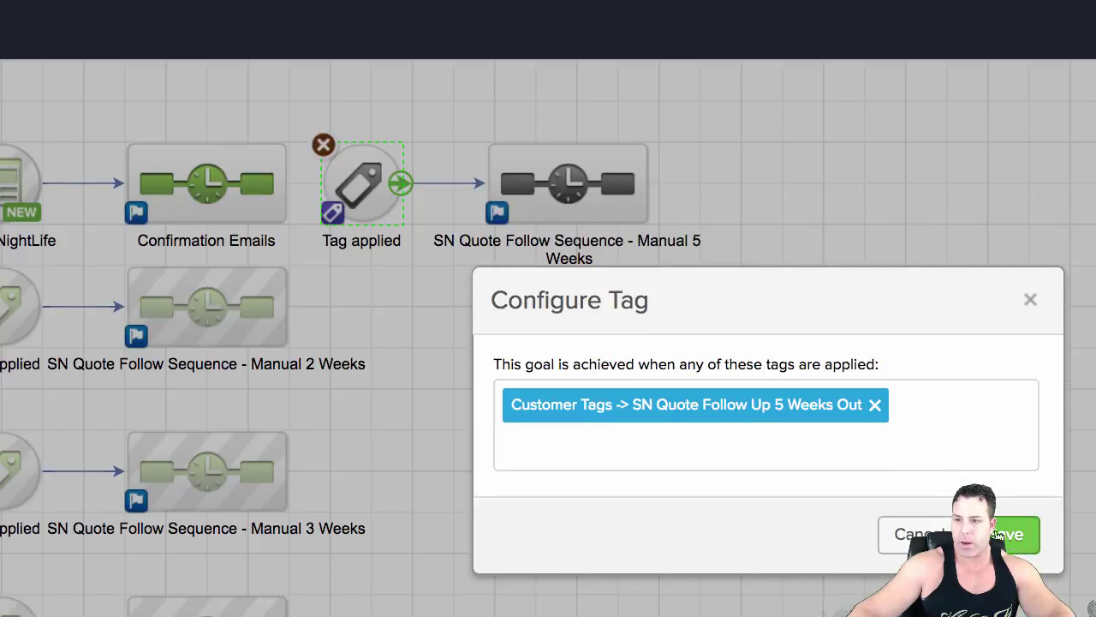
pyautogui.click(998, 534)
# In the Manual 5 Weeks sequence, save the first delay timer at 1 day and mark the SN Follow 1 email as Ready
pyautogui.doubleClick(577, 221)
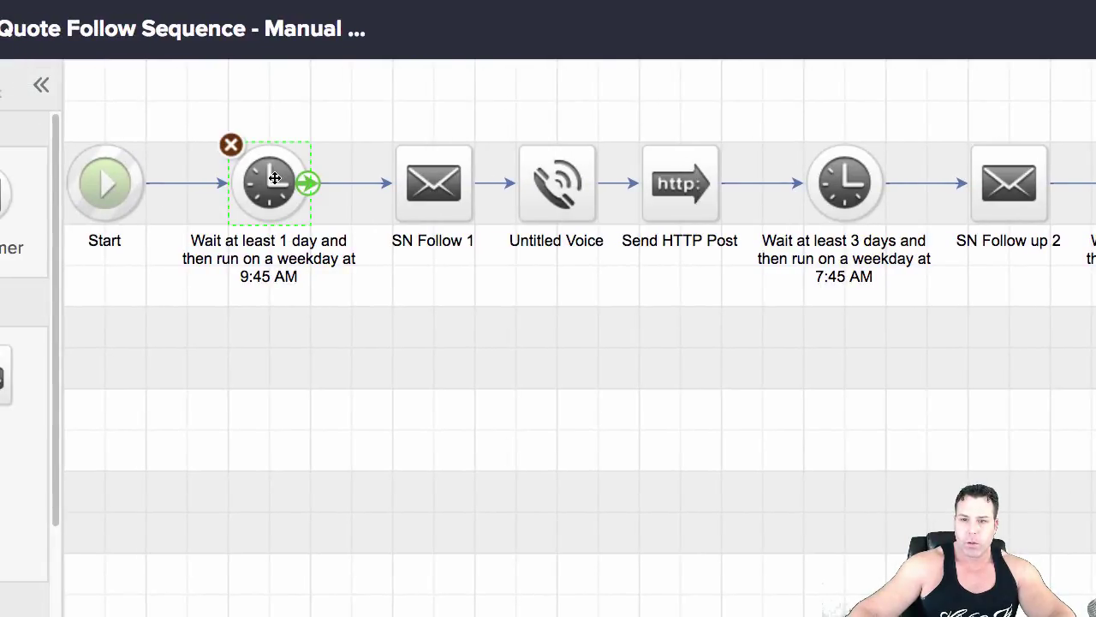
pyautogui.doubleClick(274, 178)
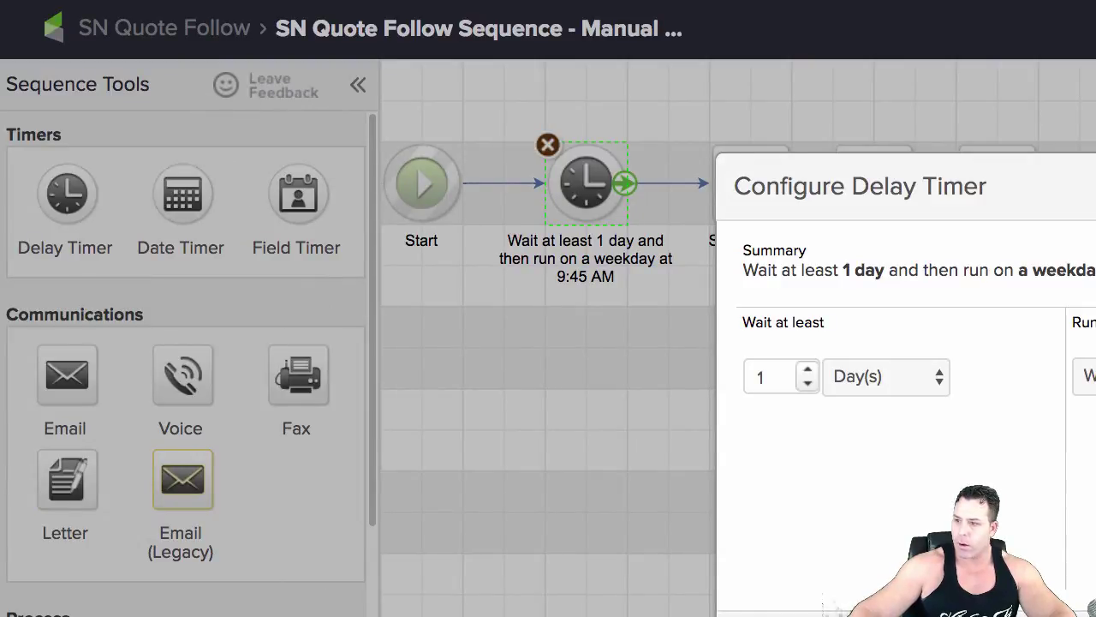
pyautogui.click(1081, 611)
pyautogui.doubleClick(738, 199)
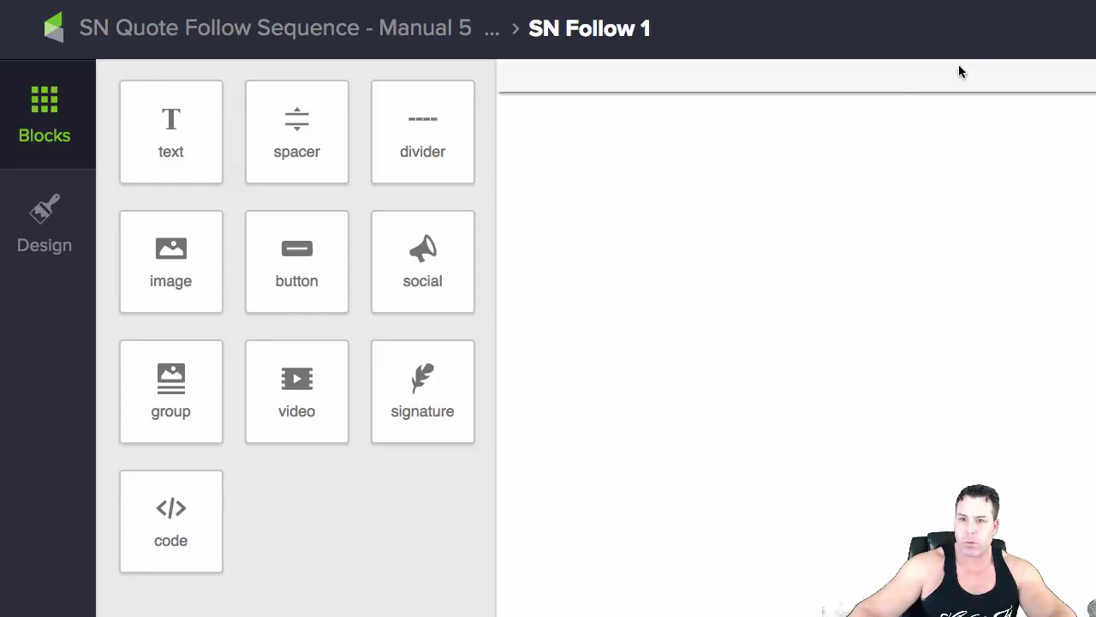
pyautogui.click(362, 41)
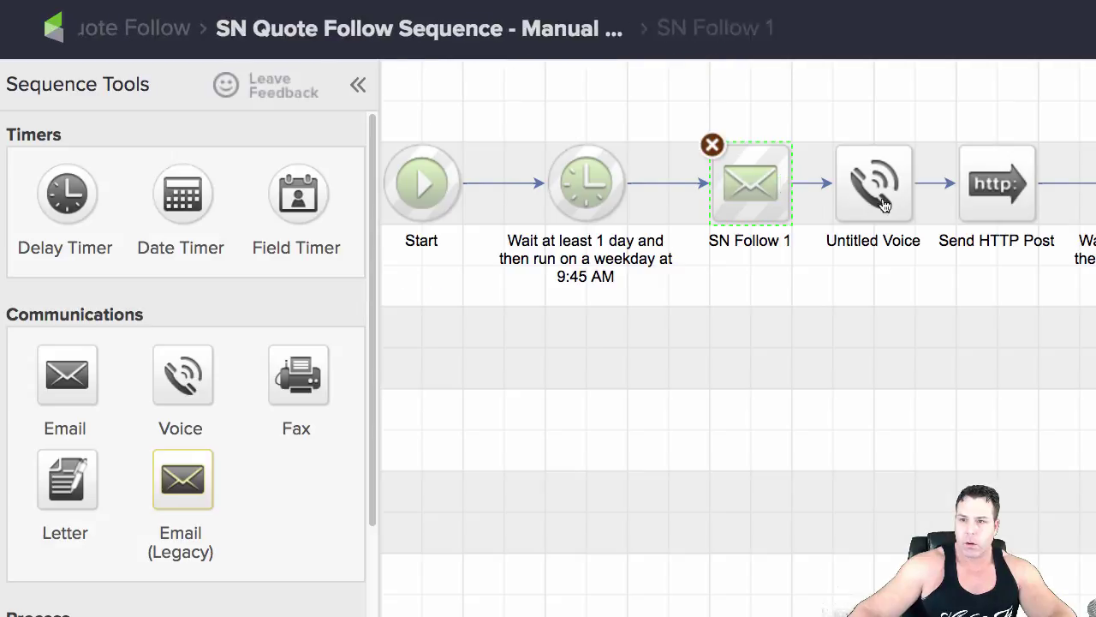
# Mark the Untitled Voice broadcast and the first Send HTTP Post as Ready, and return to the sequence
pyautogui.doubleClick(869, 185)
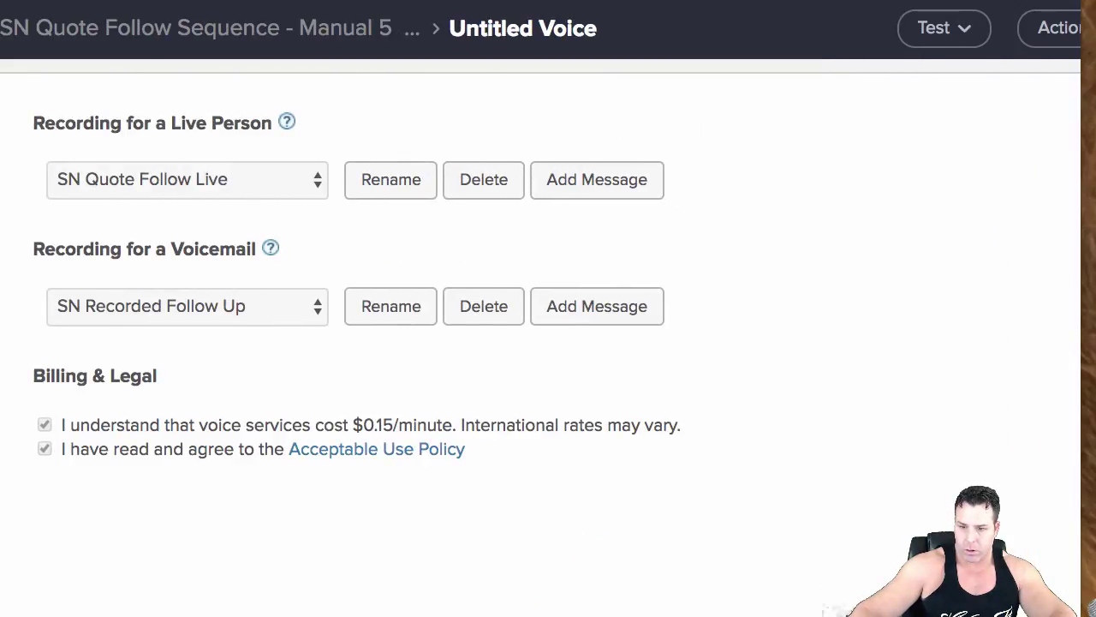
pyautogui.hscroll(5, 672, 125)
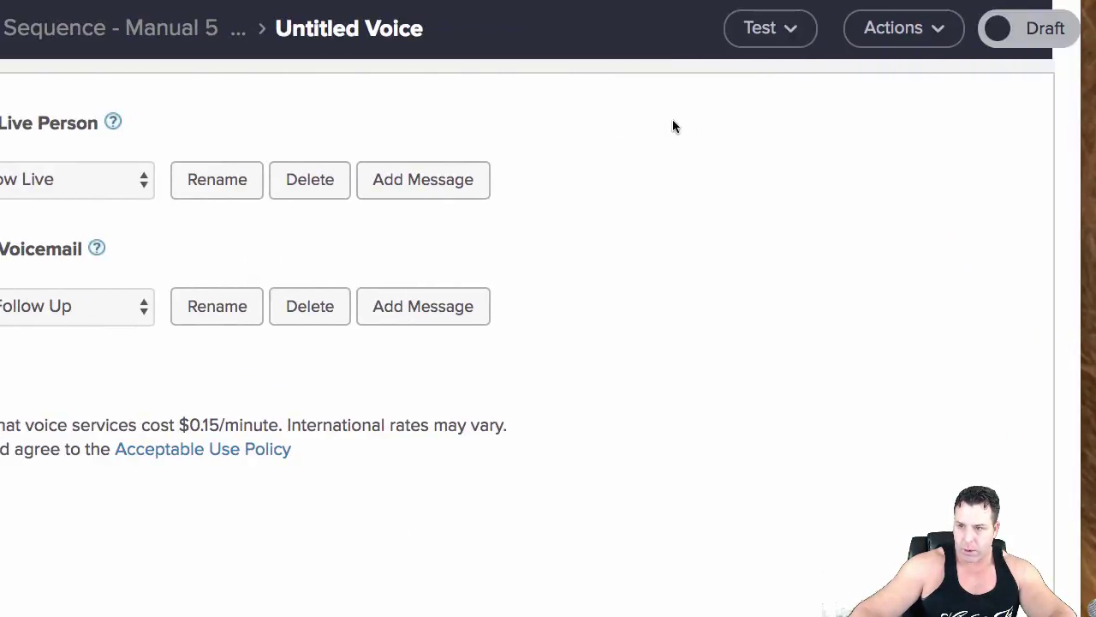
pyautogui.click(1022, 26)
pyautogui.click(174, 38)
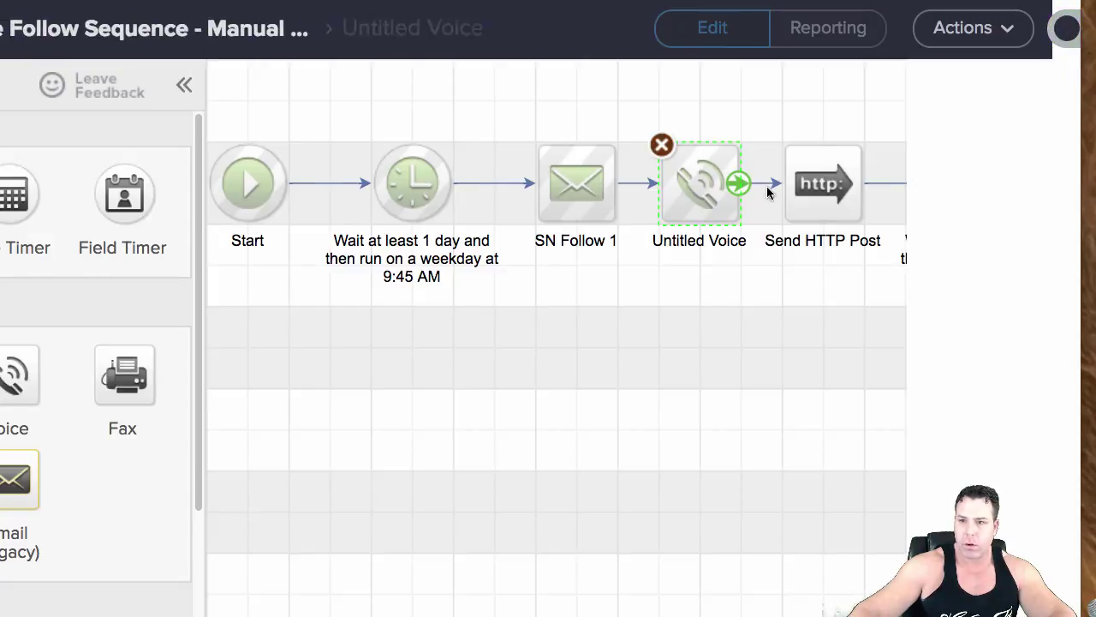
pyautogui.doubleClick(820, 187)
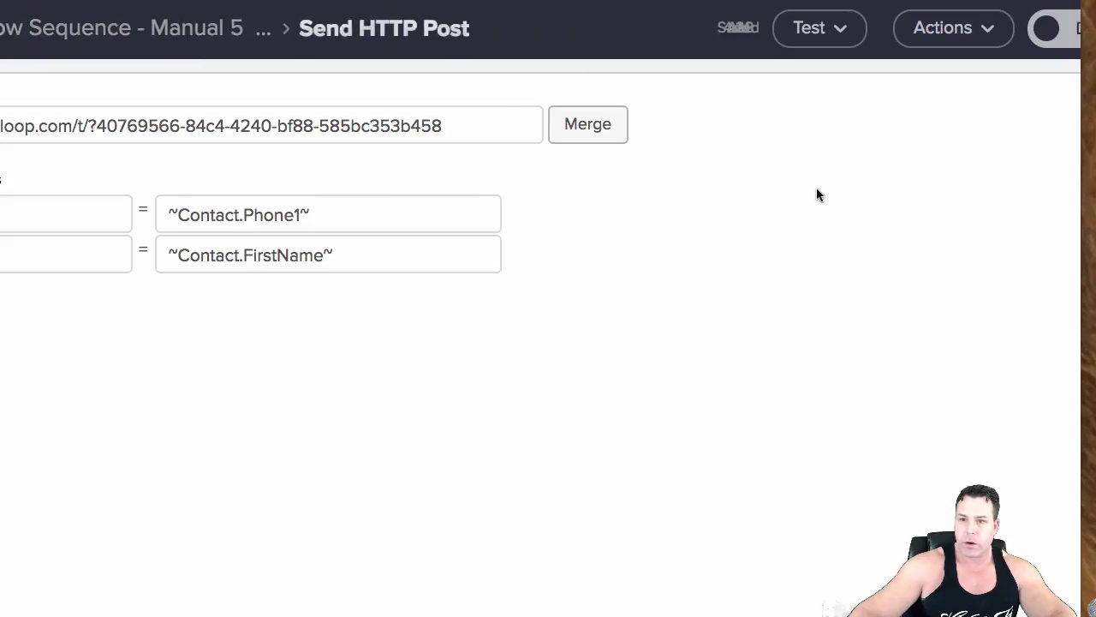
pyautogui.click(1048, 33)
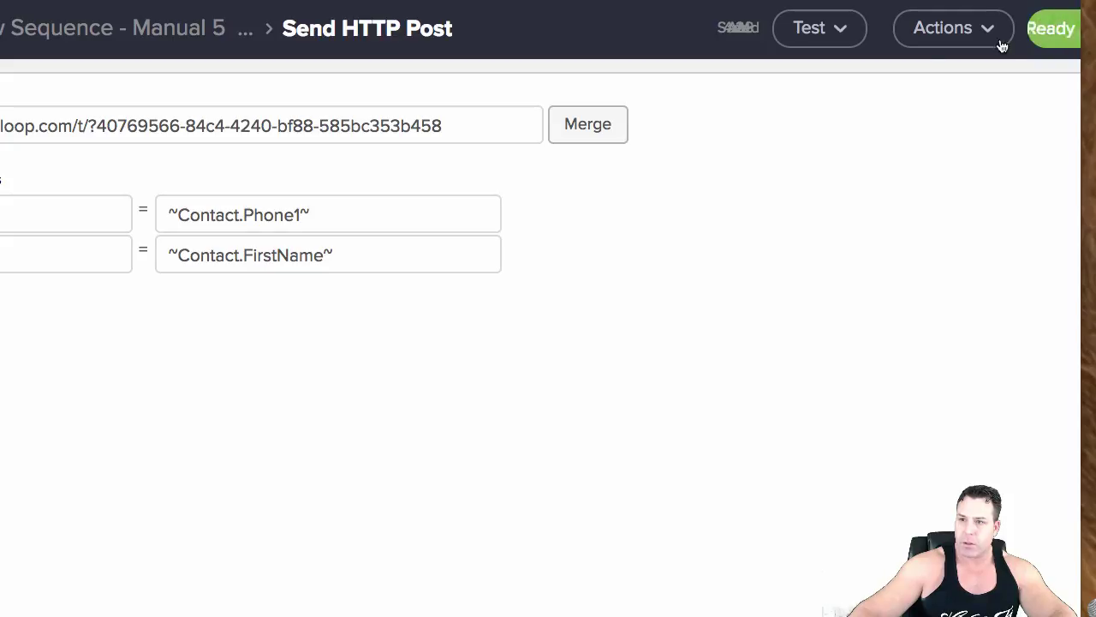
pyautogui.click(161, 29)
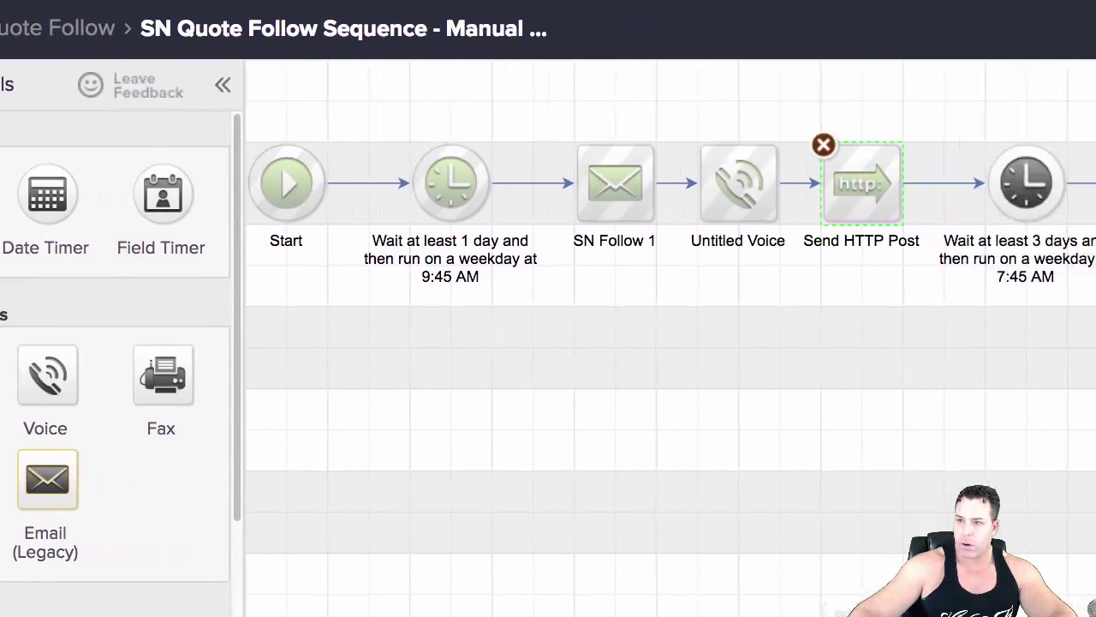
# Set the delay timer before SN Follow up 2 to wait at least 4 days and save it
pyautogui.doubleClick(947, 194)
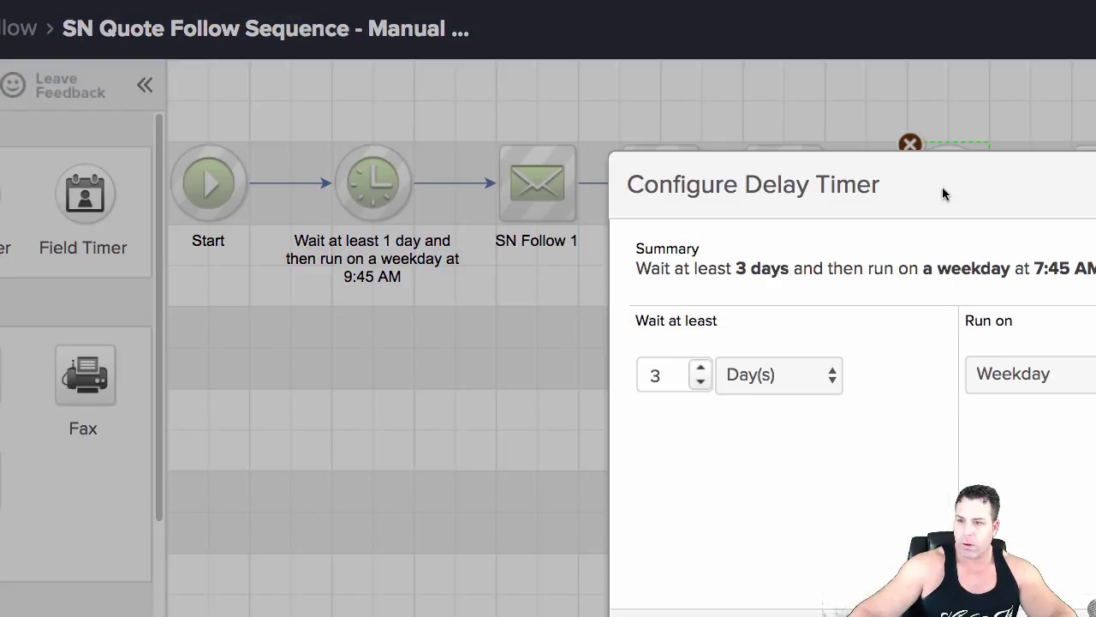
pyautogui.click(700, 385)
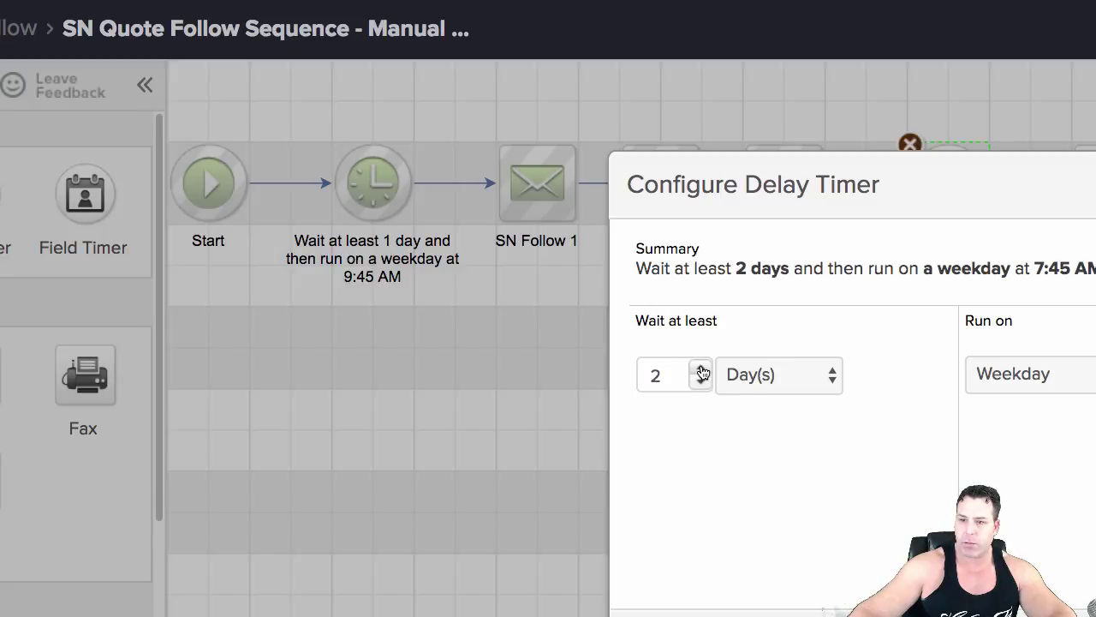
pyautogui.click(702, 368)
pyautogui.click(702, 370)
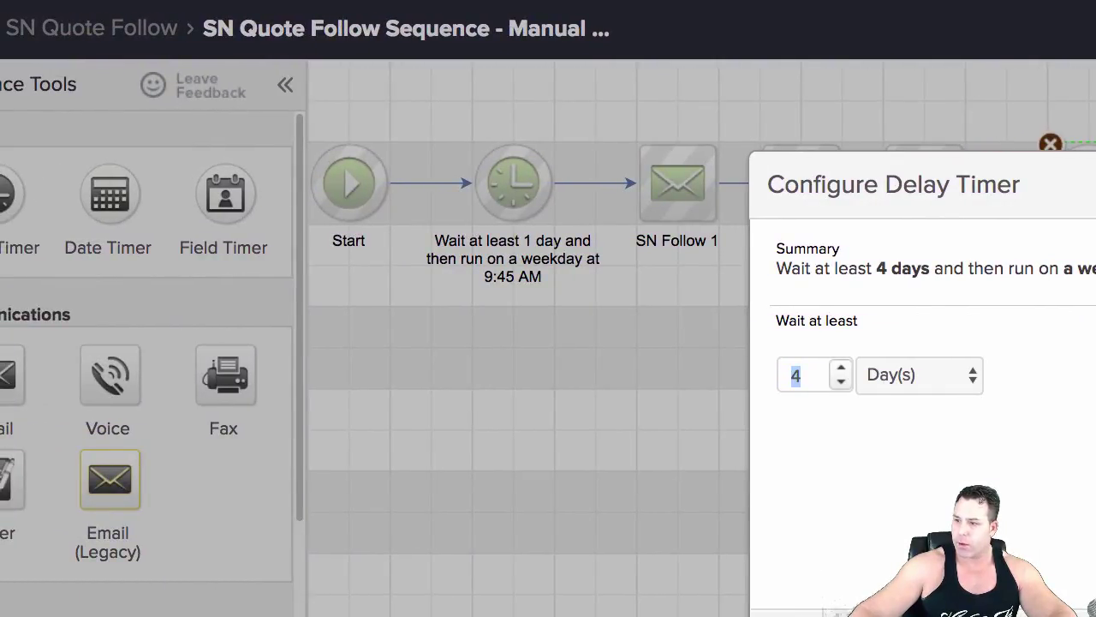
pyautogui.press('Return')
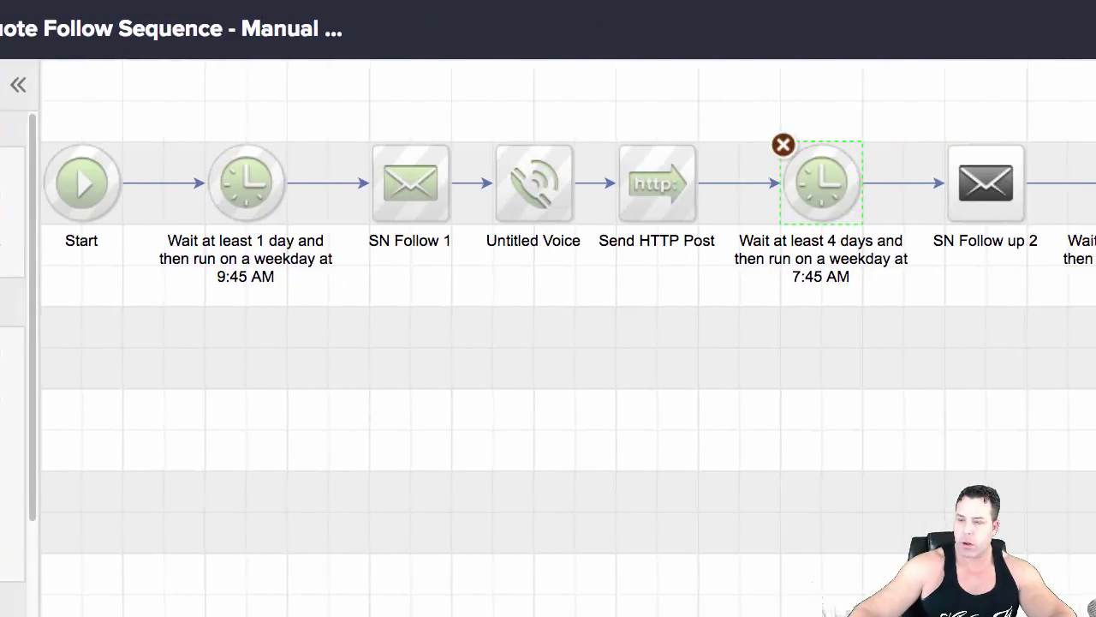
# Mark the SN Follow up 2 email as Ready and set the delay timer after it to wait at least 5 days
pyautogui.doubleClick(984, 214)
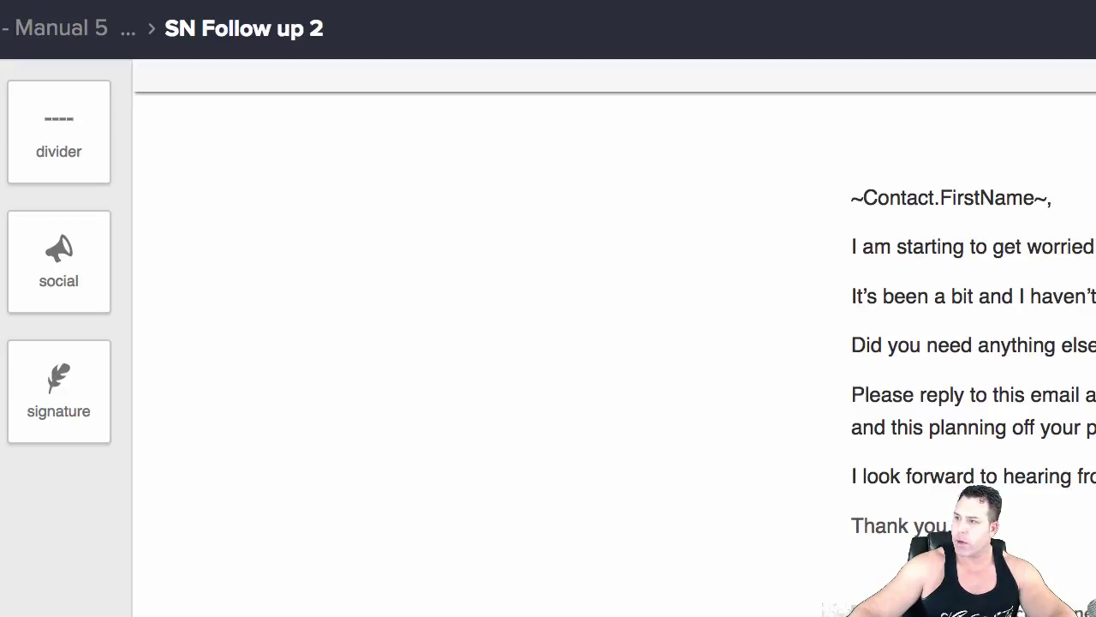
pyautogui.click(122, 35)
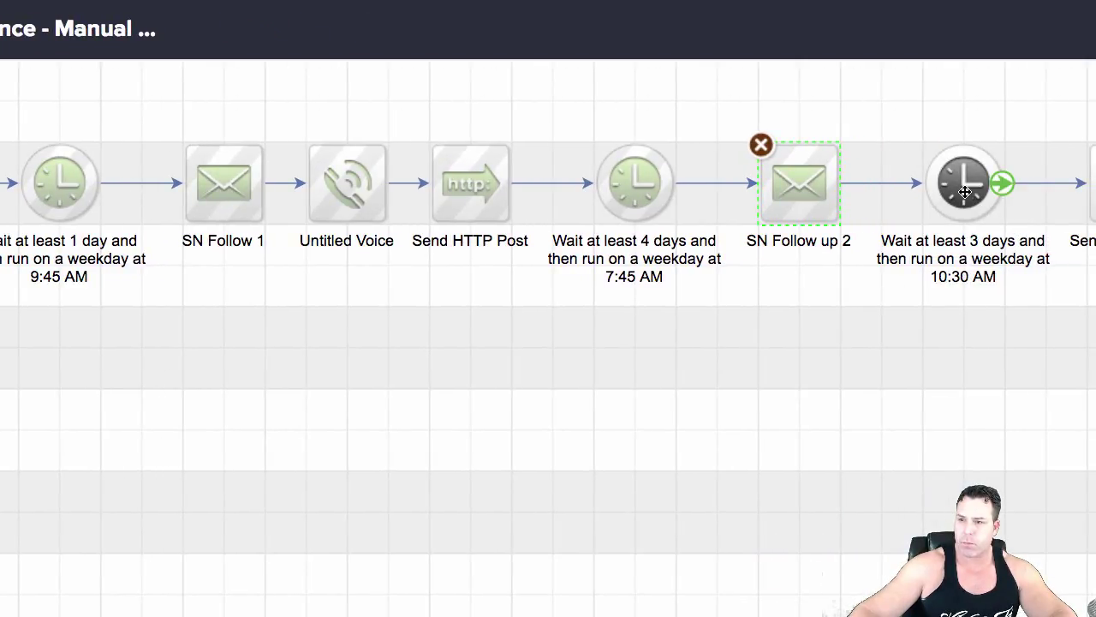
pyautogui.doubleClick(965, 193)
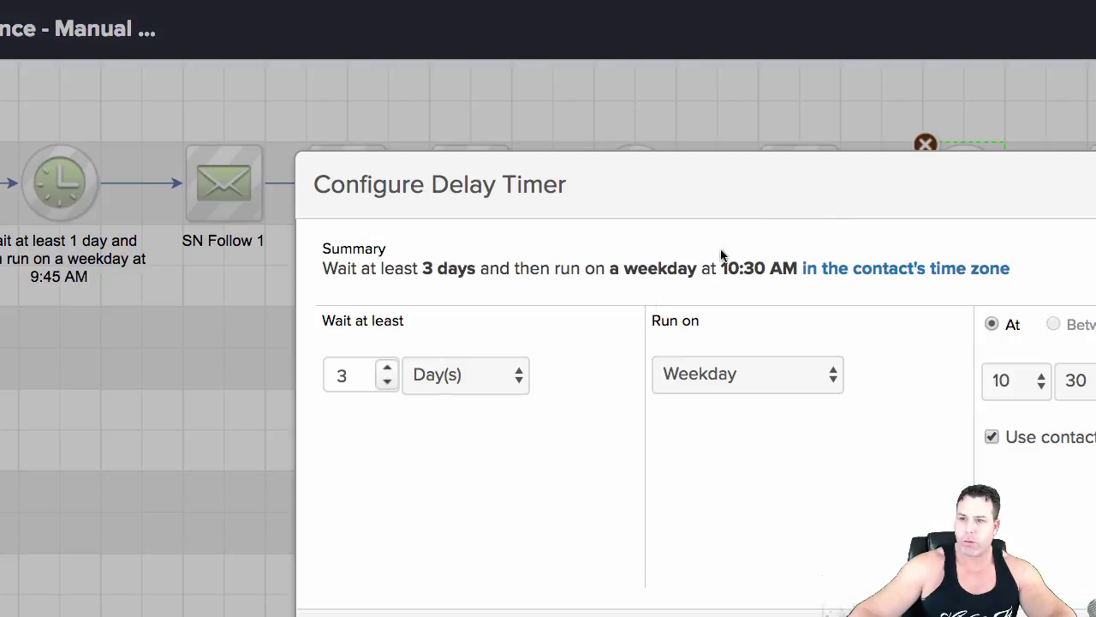
pyautogui.click(387, 381)
pyautogui.doubleClick(387, 368)
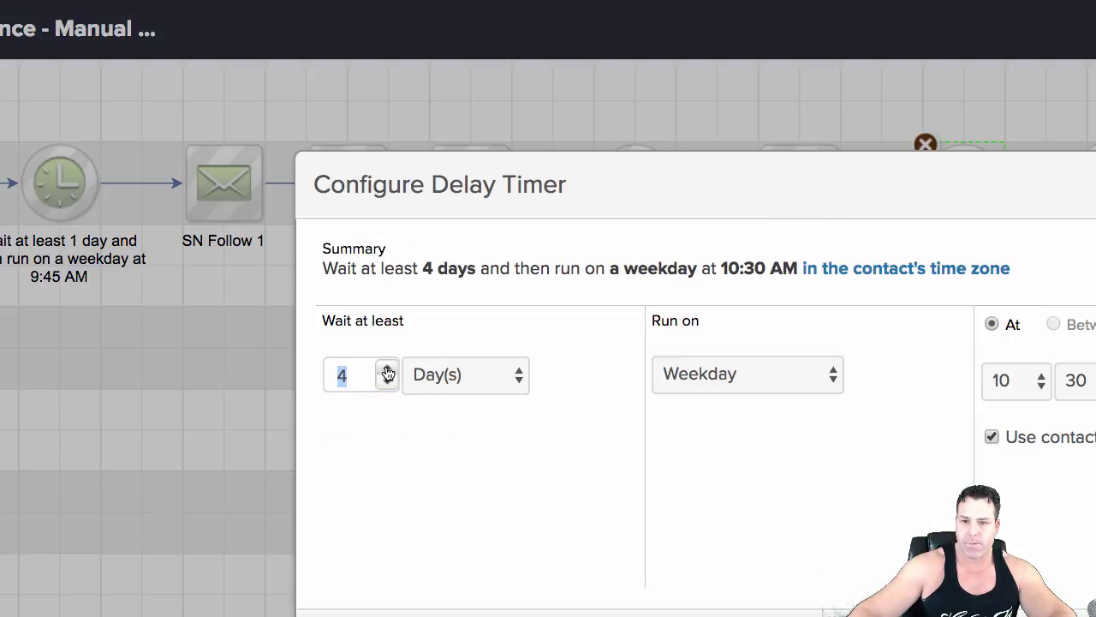
pyautogui.click(387, 367)
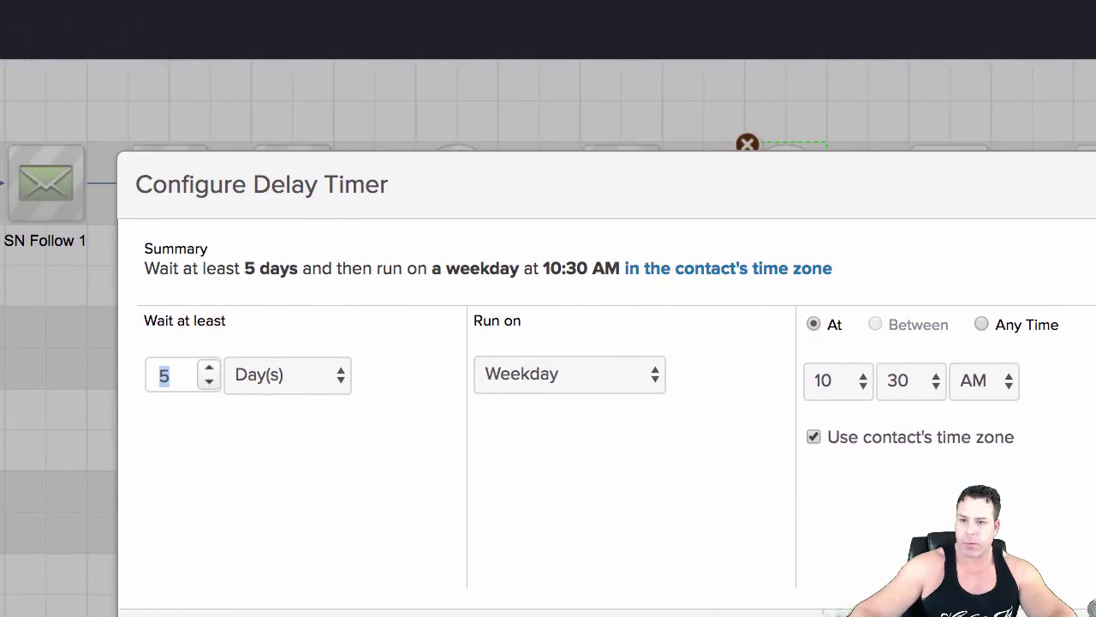
pyautogui.click(1089, 613)
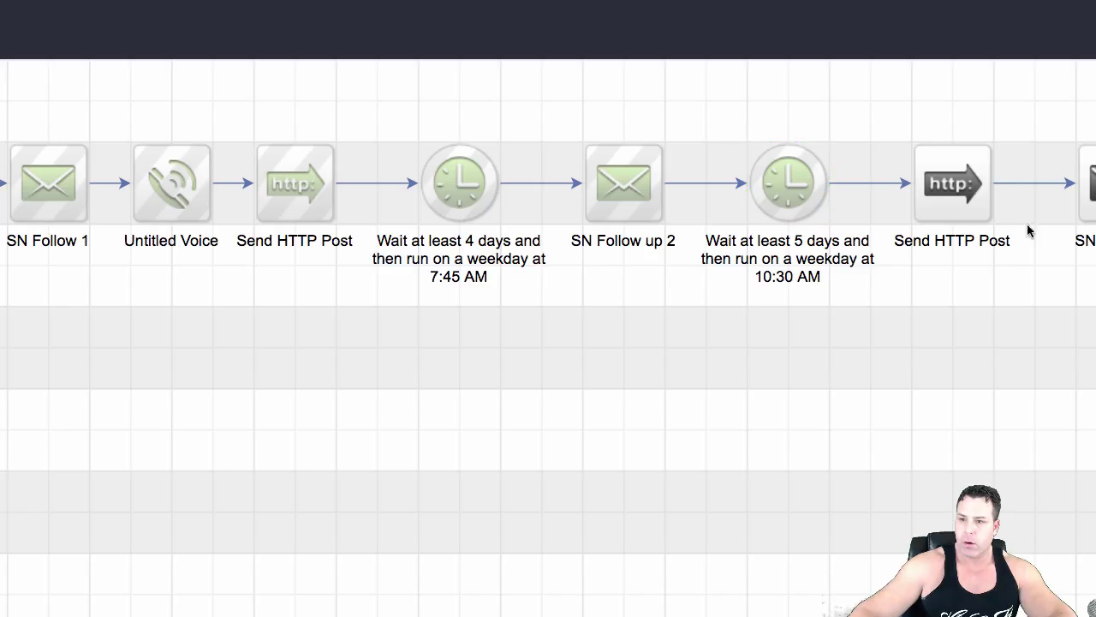
# Mark the second Send HTTP Post and the SN Follow 3 email as Ready, and return to the sequence
pyautogui.doubleClick(958, 200)
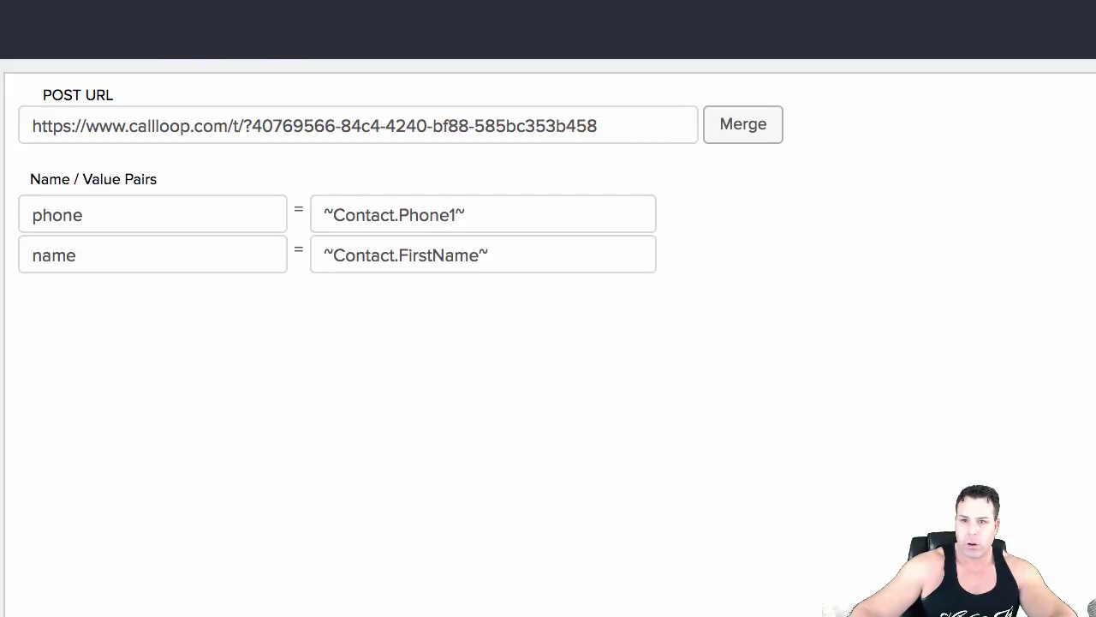
pyautogui.doubleClick(45, 32)
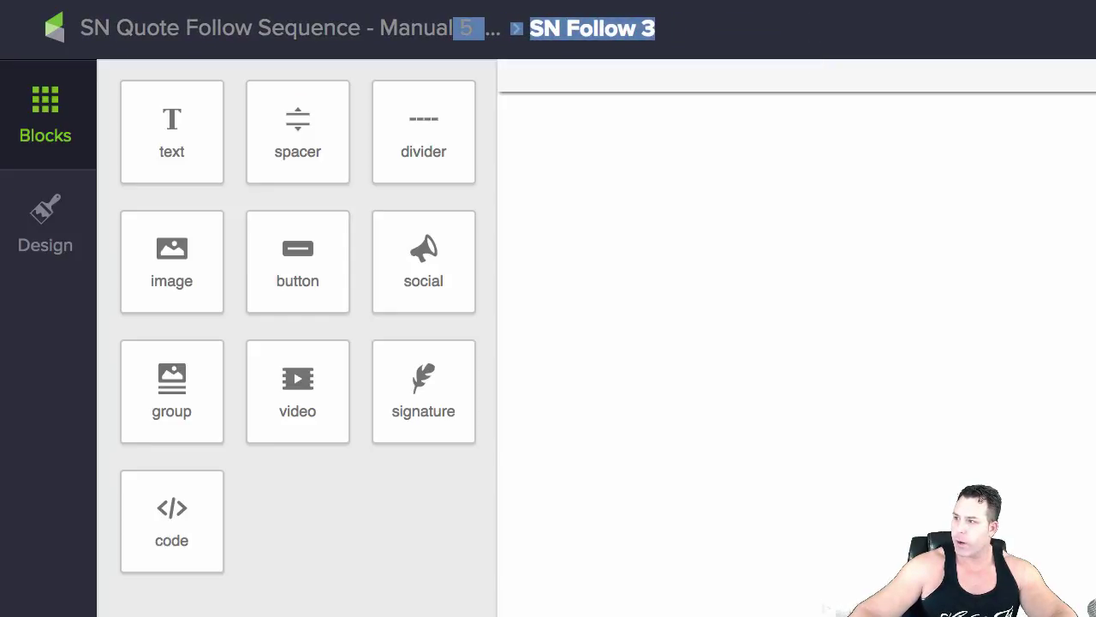
pyautogui.click(340, 31)
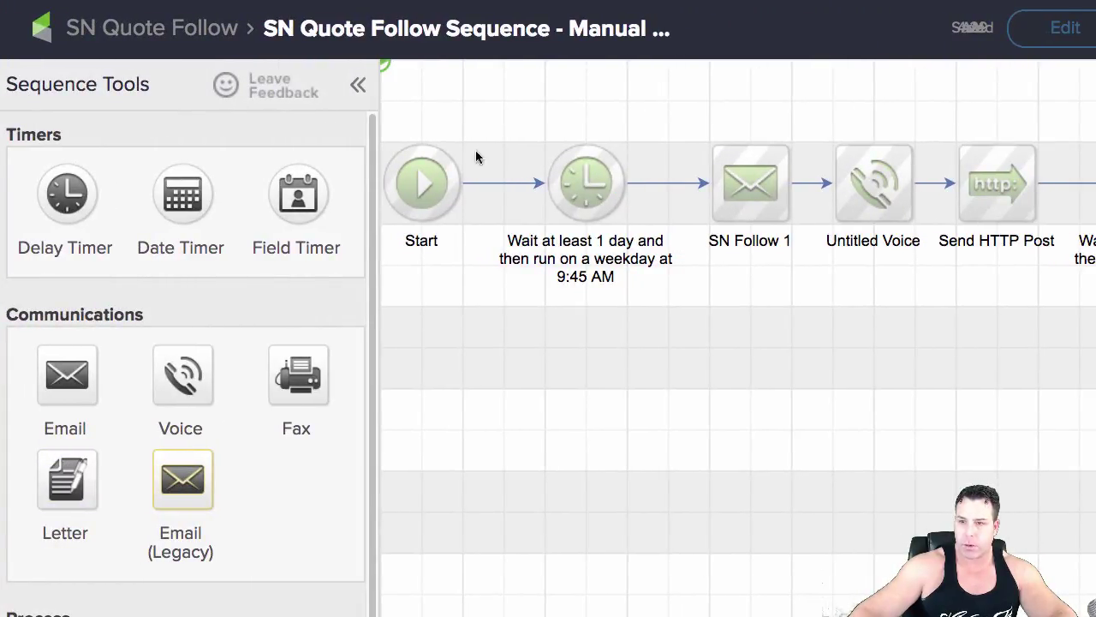
# Delete the connection between the SN Follow 3 email and the Remove 1 Tag step at the sequence's end
pyautogui.moveTo(475, 150); pyautogui.dragTo(206, 143)
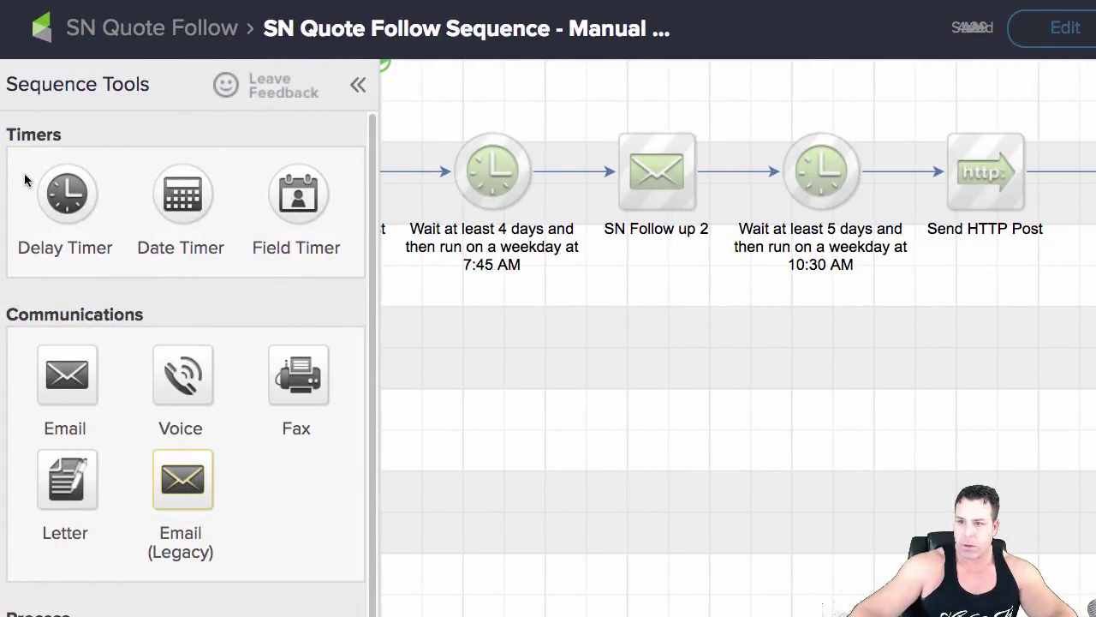
pyautogui.moveTo(597, 166); pyautogui.dragTo(175, 164)
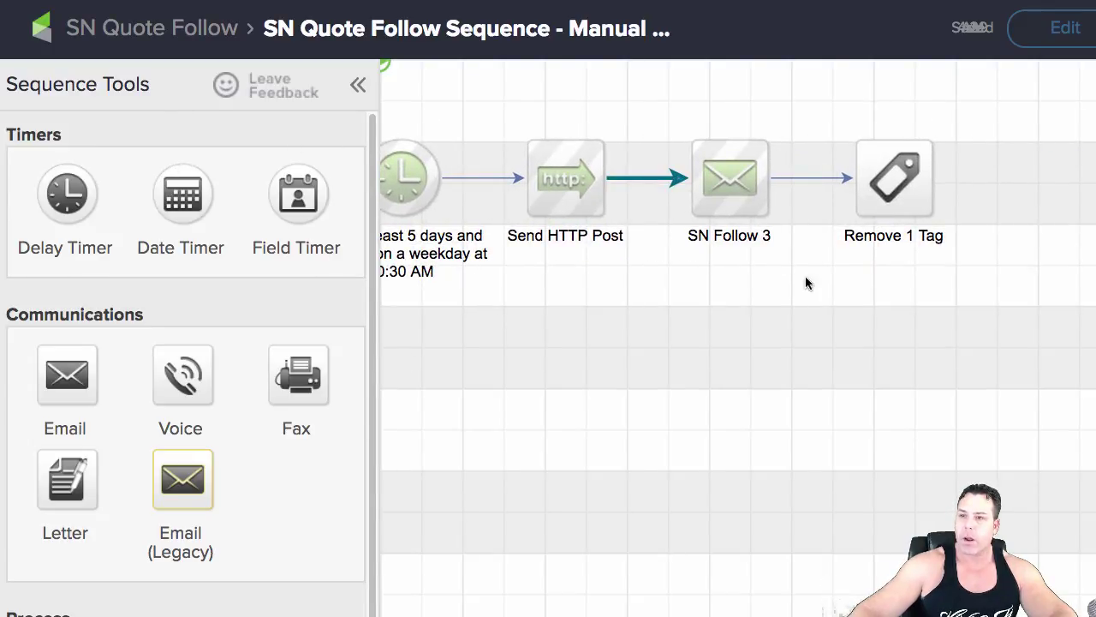
pyautogui.moveTo(850, 216)
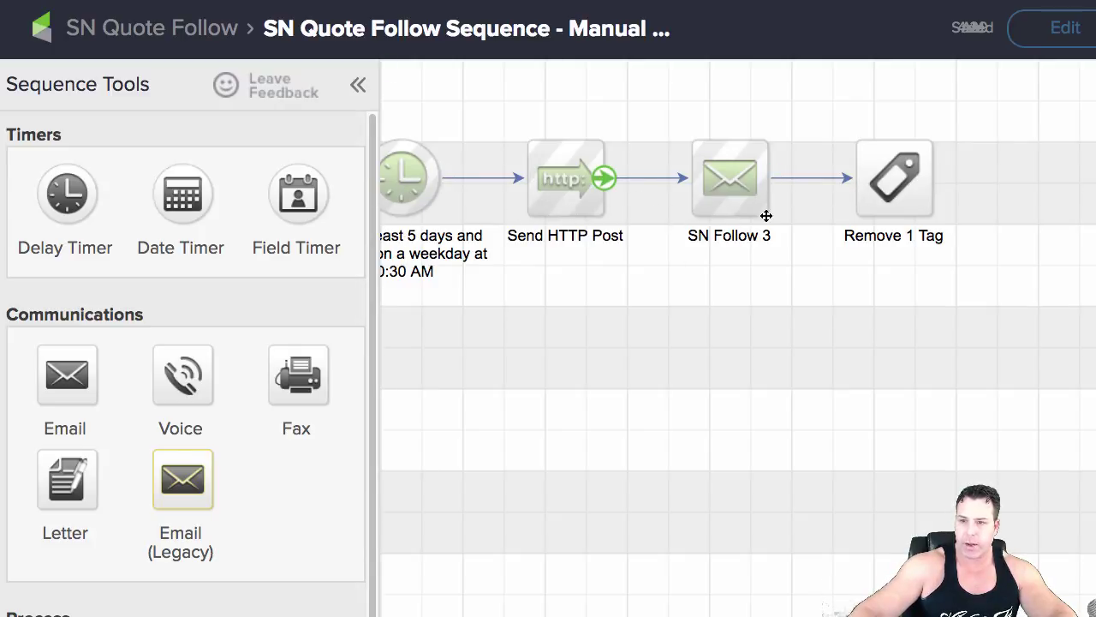
pyautogui.click(830, 181)
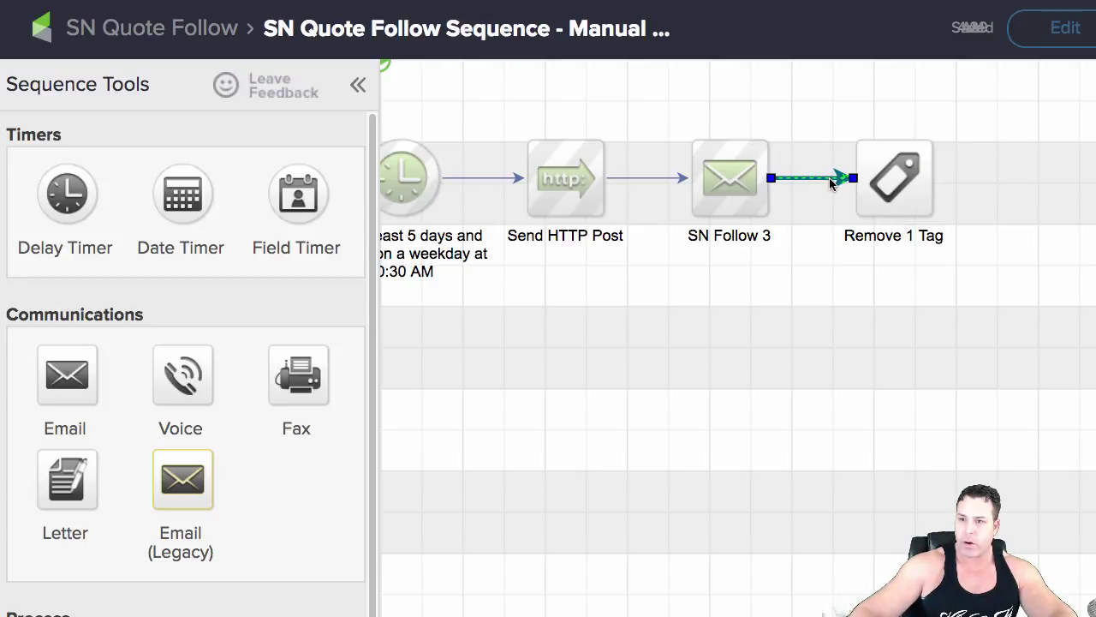
pyautogui.press('Delete')
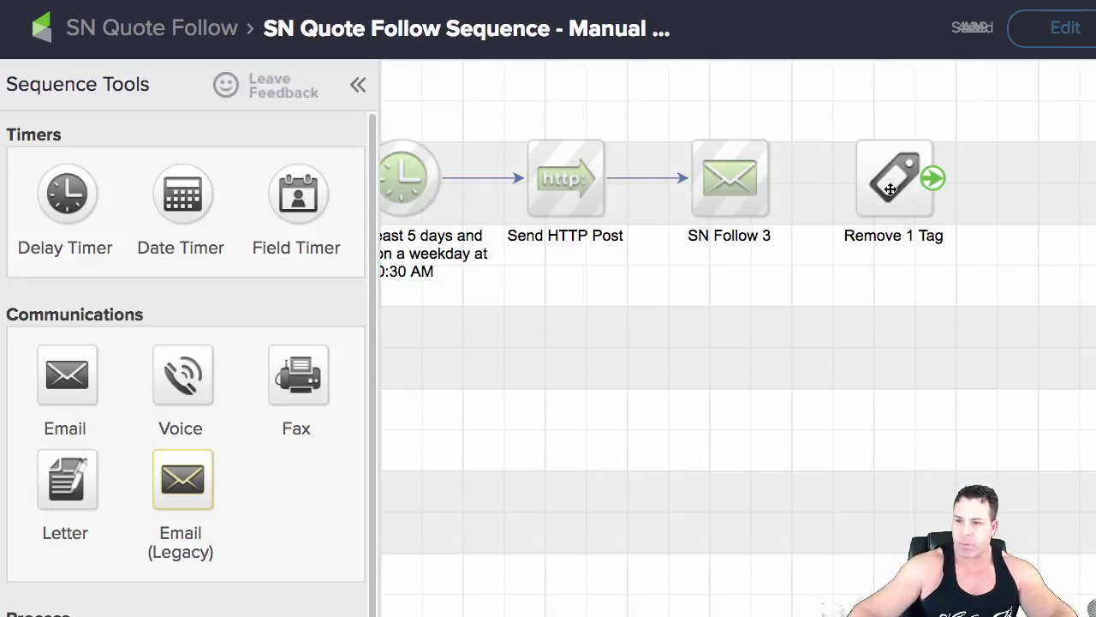
# Replace the tag removed by the Remove 1 Tag step with SN Quote Follow Up 5 Weeks Out and save it
pyautogui.doubleClick(891, 190)
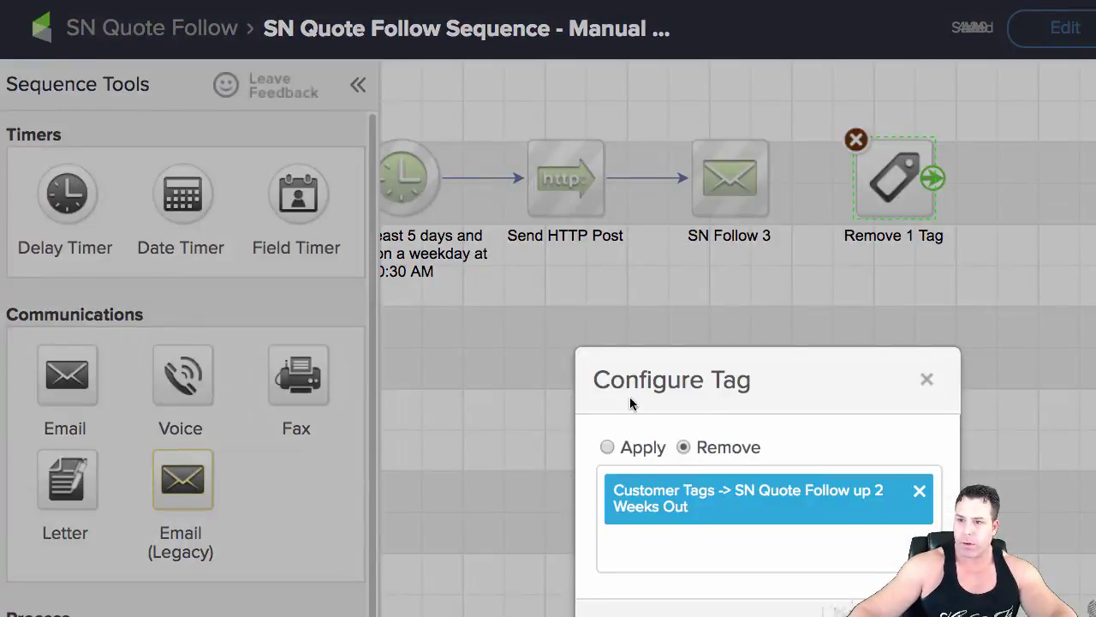
pyautogui.click(917, 494)
pyautogui.write('5')
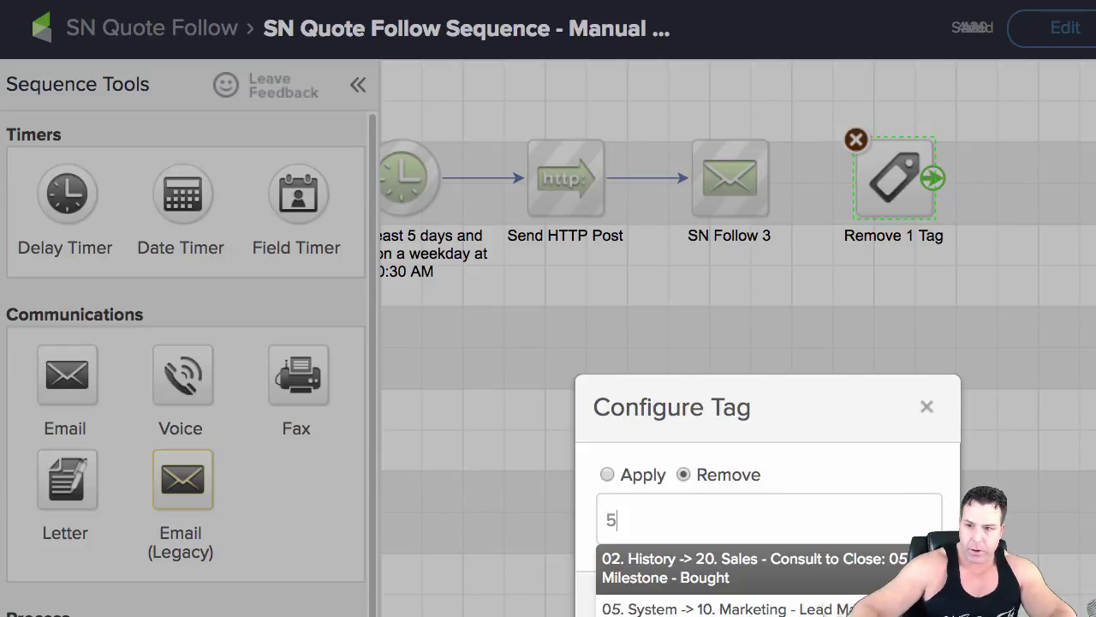
pyautogui.press('BackSpace')
pyautogui.write('Sn')
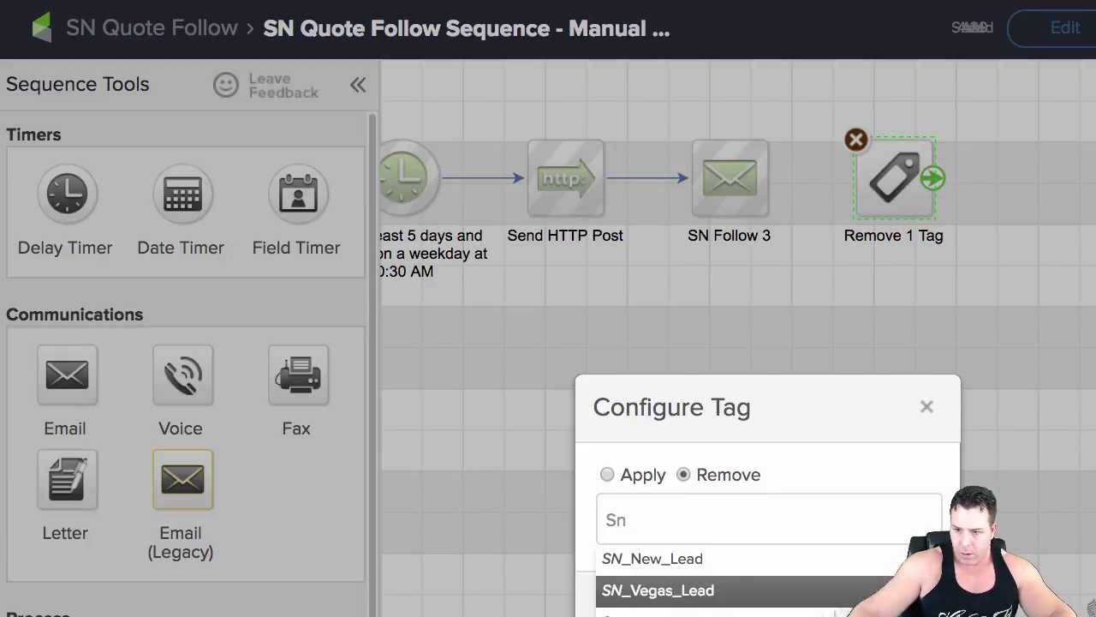
pyautogui.click(704, 615)
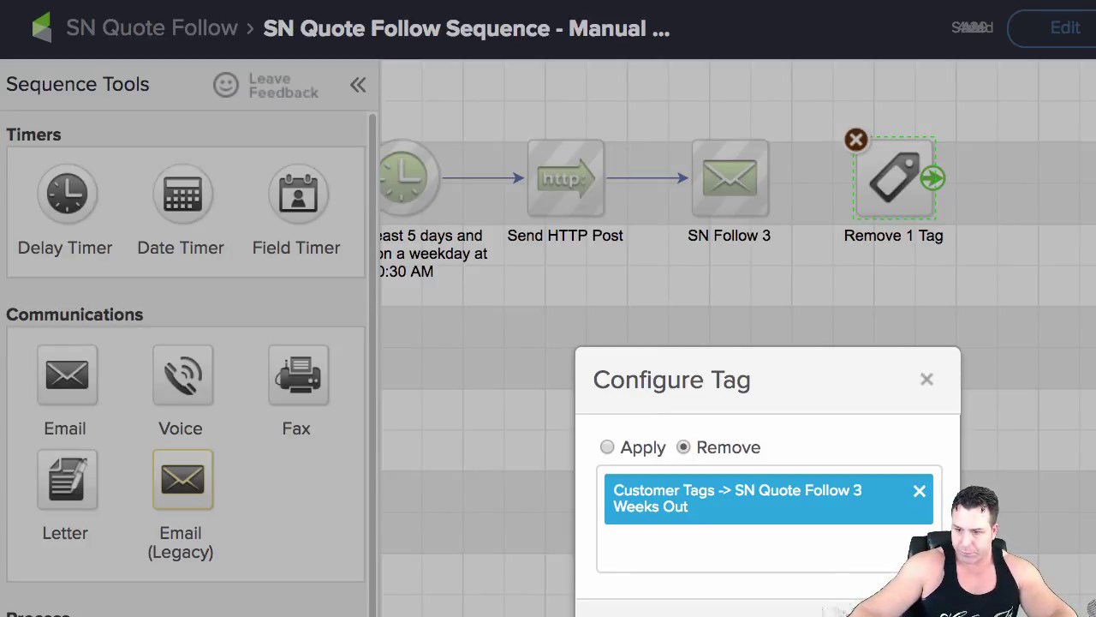
pyautogui.click(919, 490)
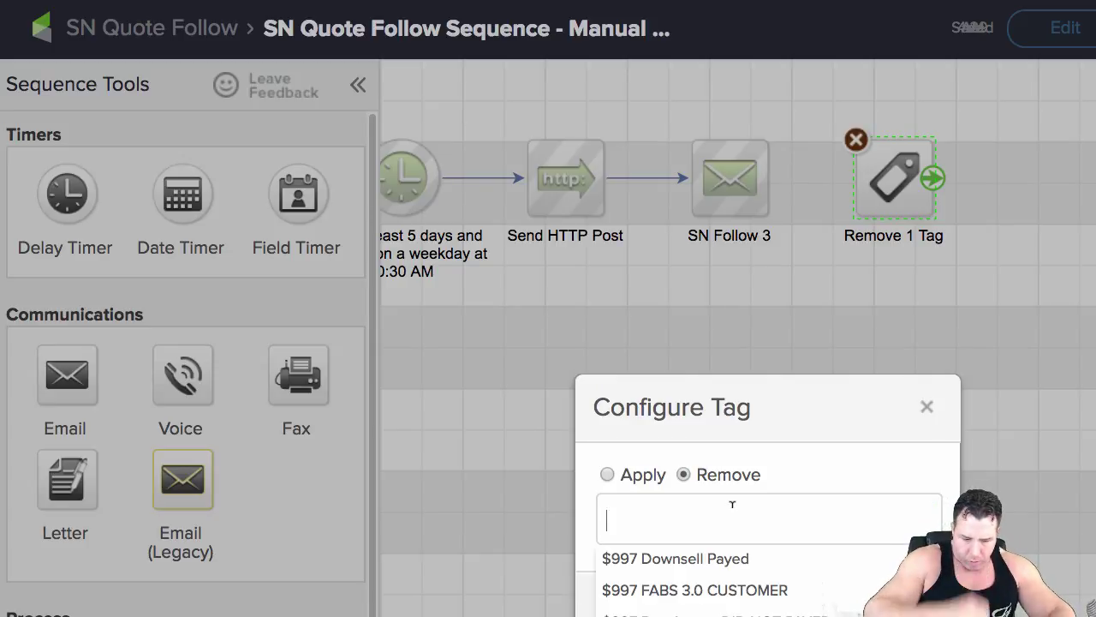
pyautogui.write('SN')
pyautogui.scroll(-5, 741, 599)
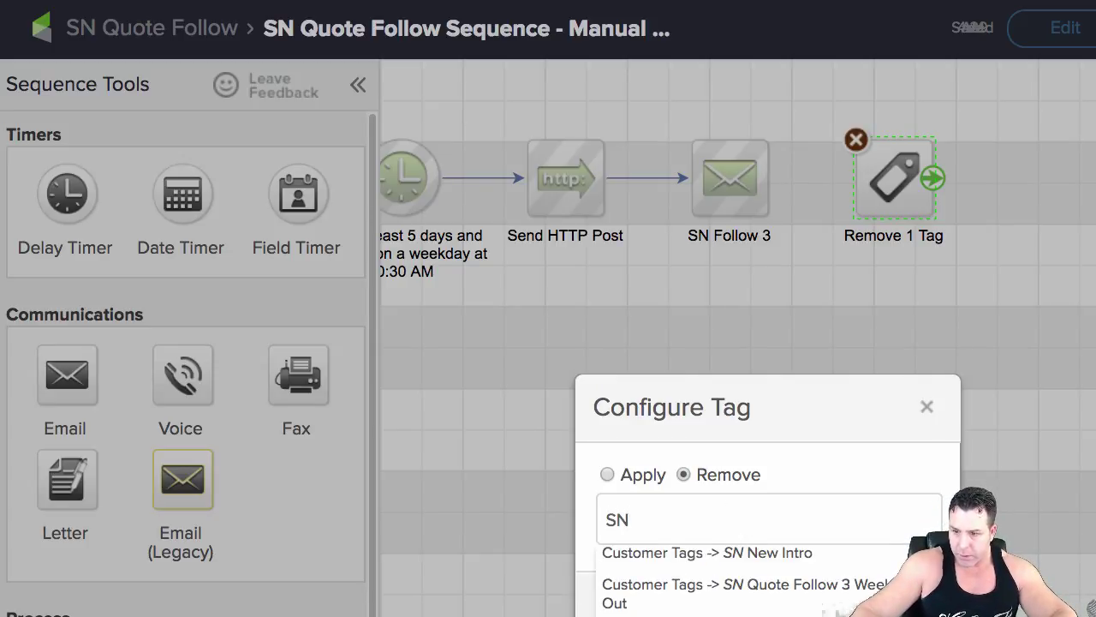
pyautogui.click(737, 599)
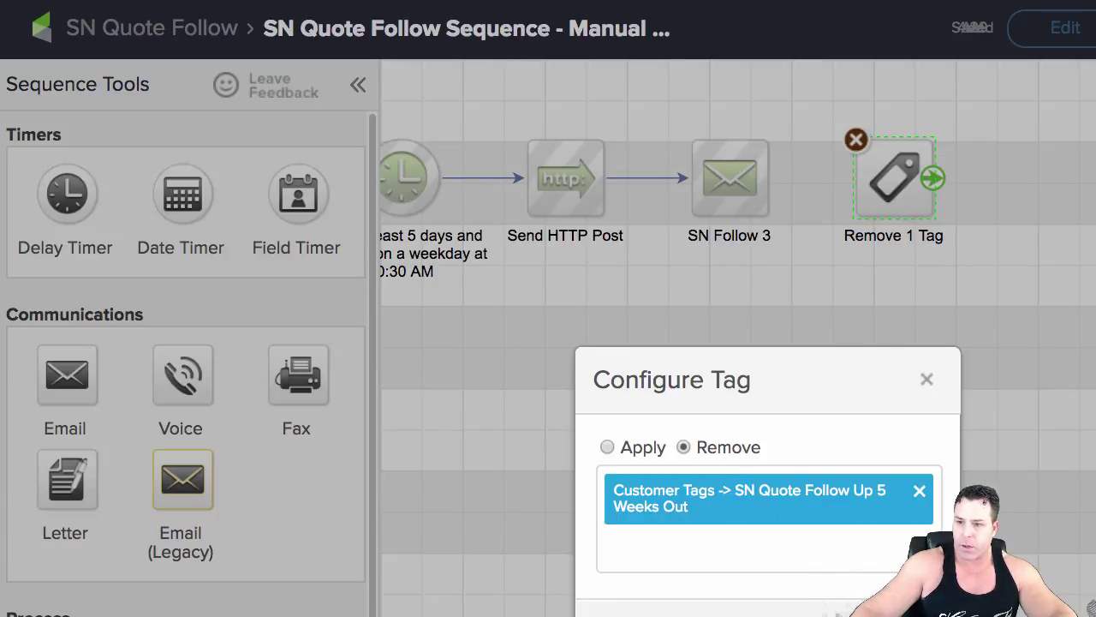
pyautogui.click(906, 613)
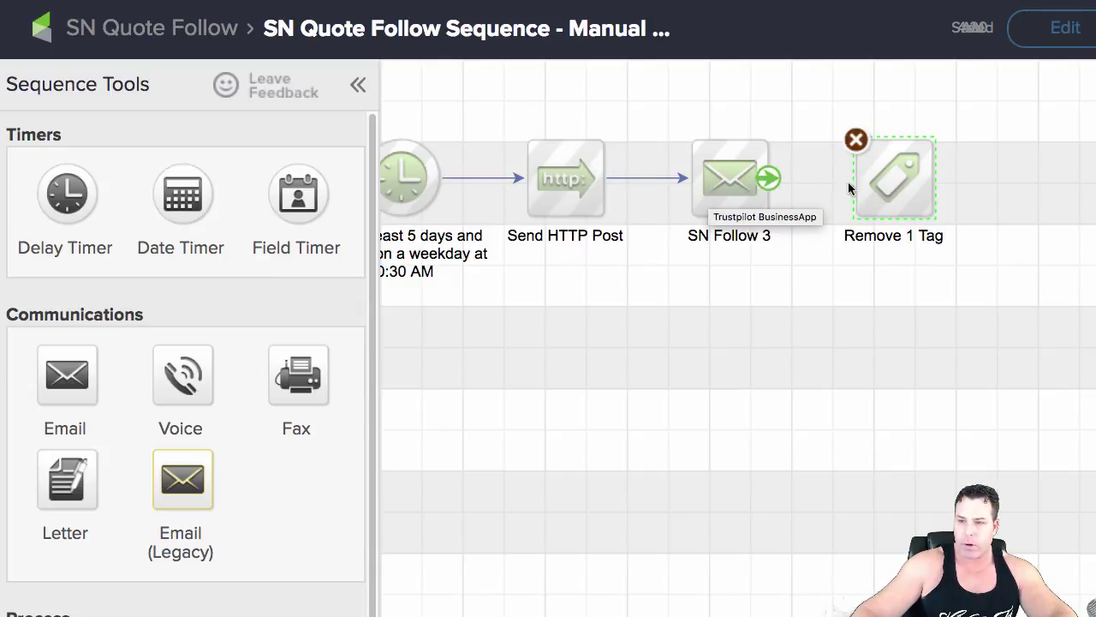
# Move the Remove 1 Tag step farther along the row and add a delay timer connected after SN Follow 3
pyautogui.moveTo(932, 177); pyautogui.dragTo(1007, 193)
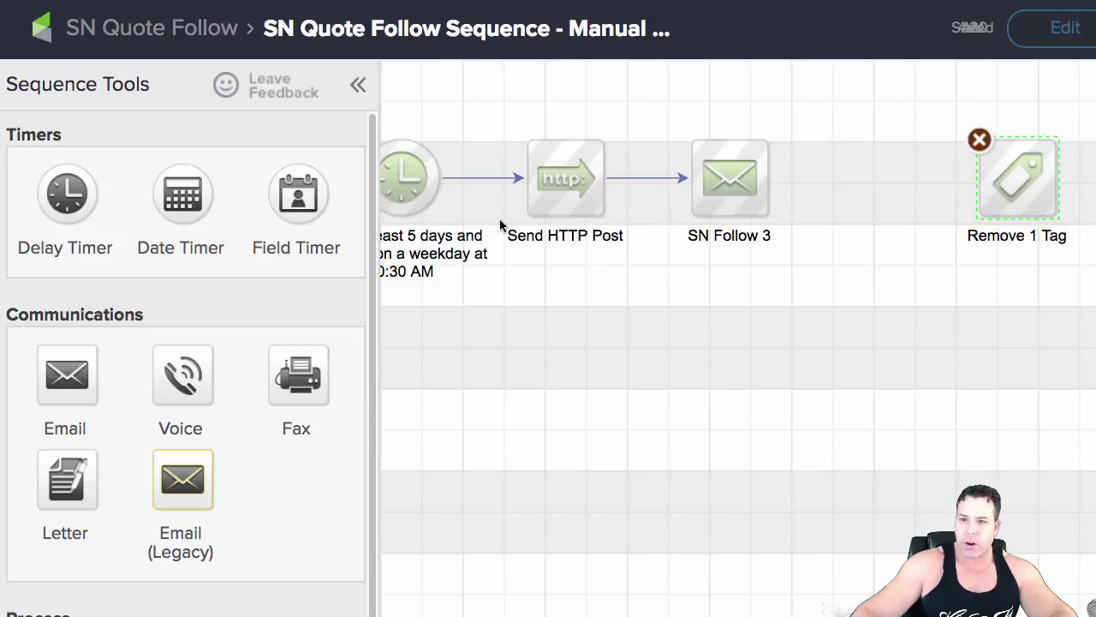
pyautogui.click(479, 177)
pyautogui.click(654, 208)
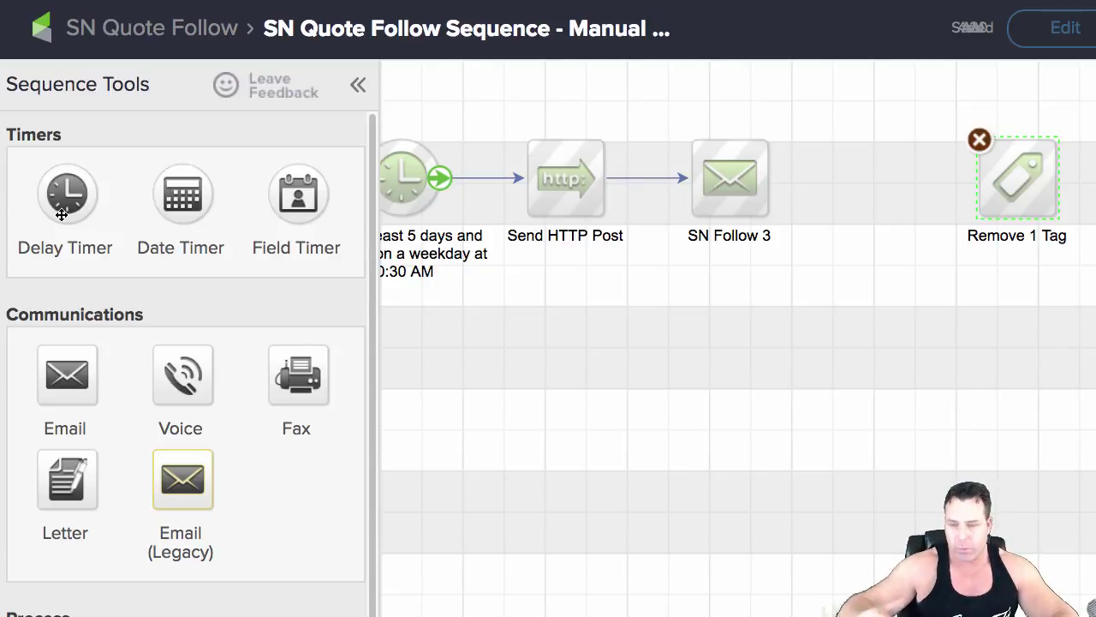
pyautogui.moveTo(62, 214); pyautogui.dragTo(850, 160)
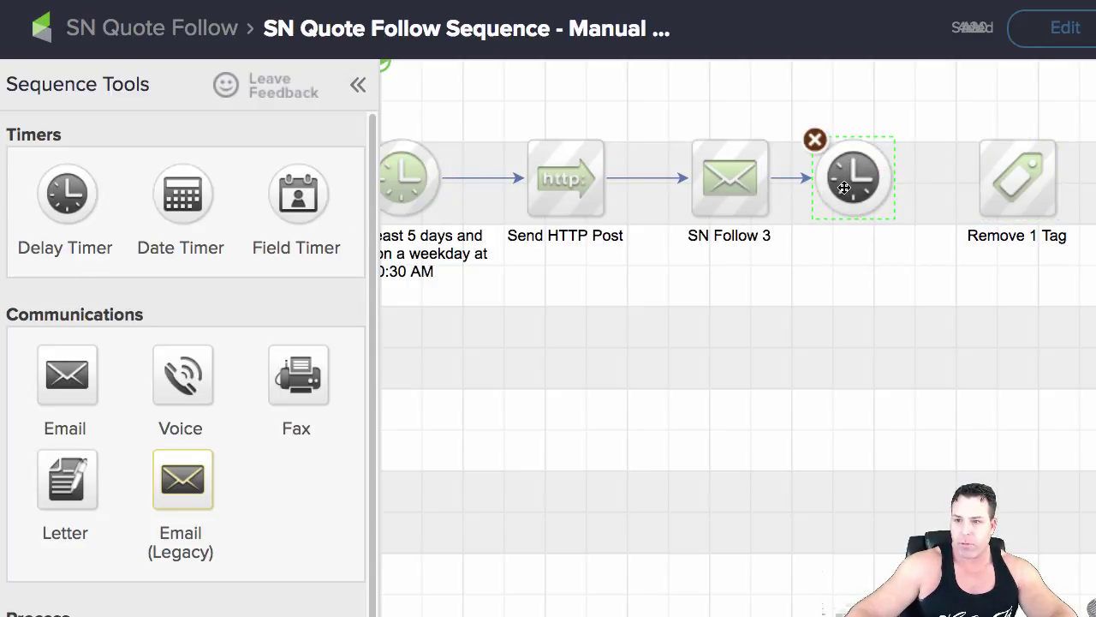
# Set the new delay timer after SN Follow 3 to wait at least 4 days and save it
pyautogui.moveTo(852, 182)
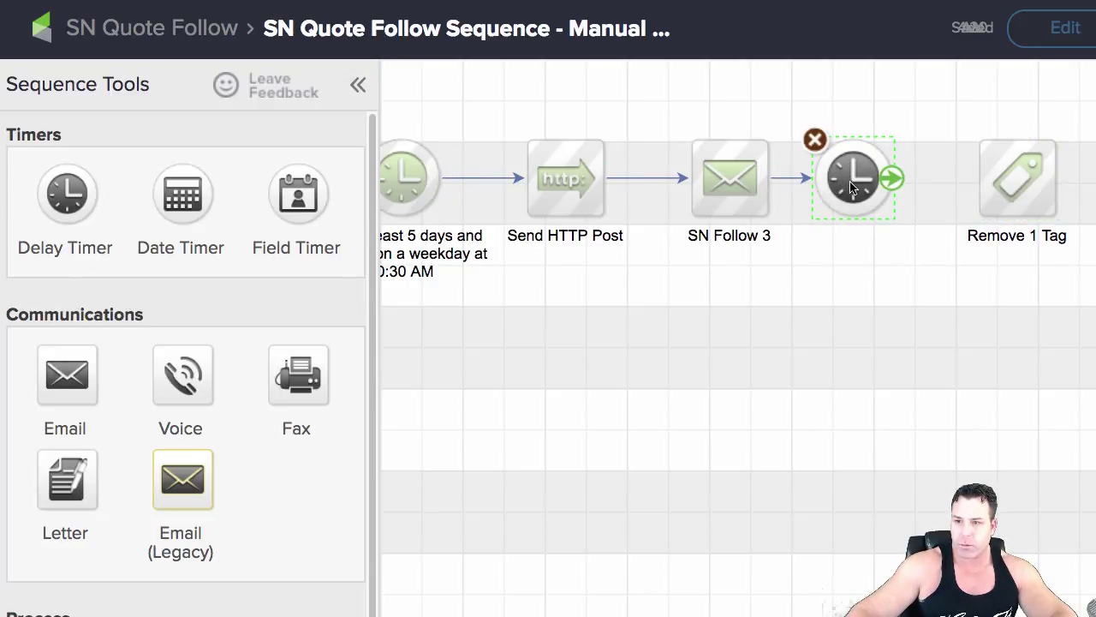
pyautogui.doubleClick(852, 188)
pyautogui.click(347, 472)
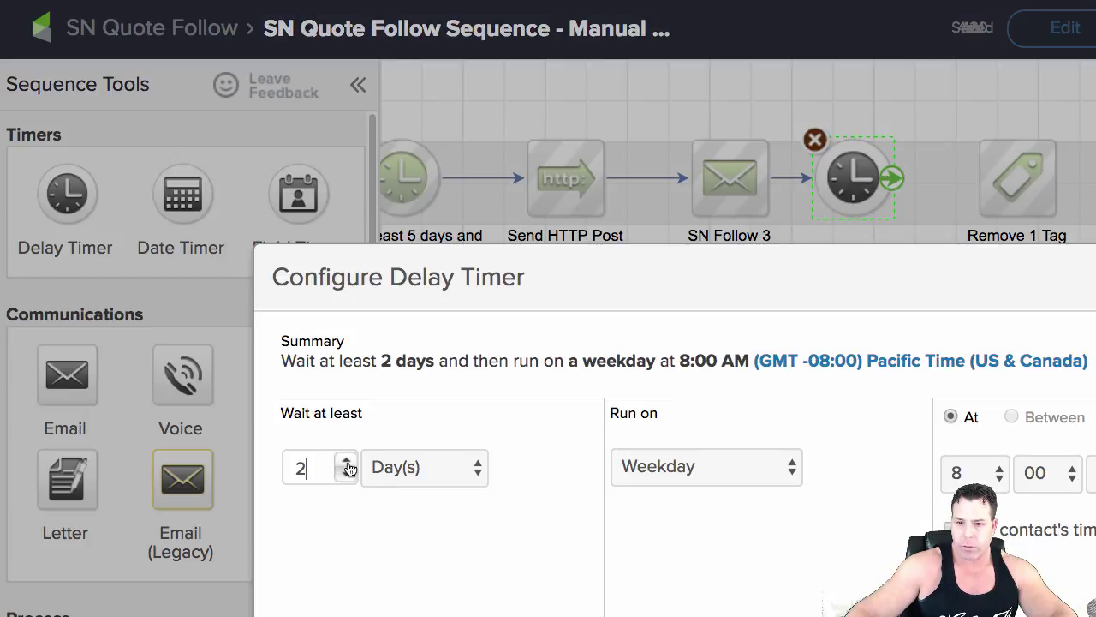
pyautogui.click(347, 463)
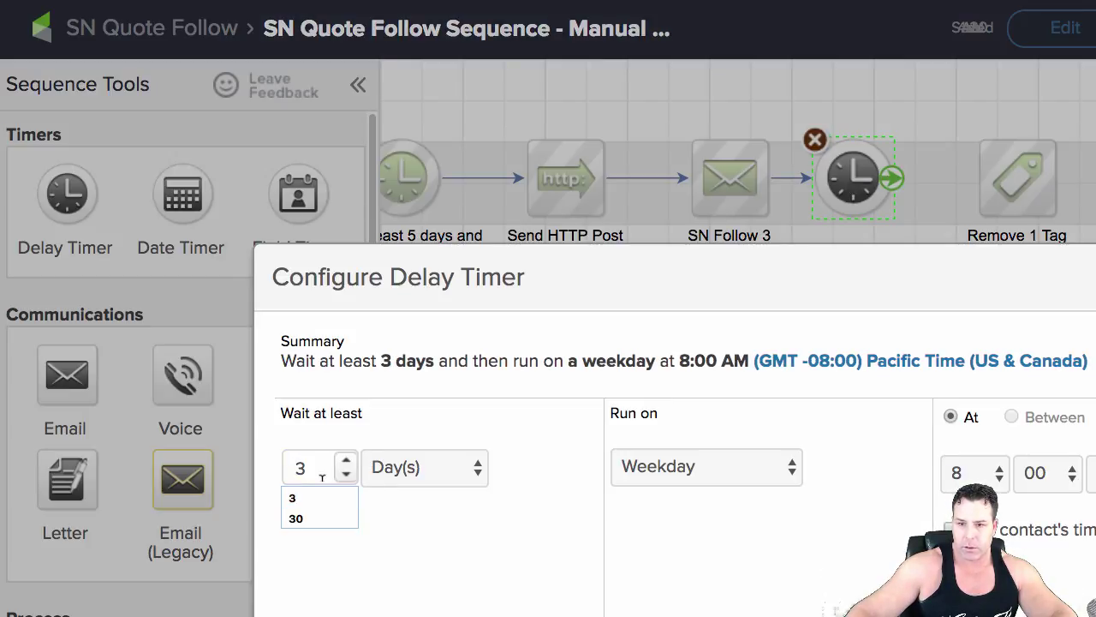
pyautogui.press('BackSpace')
pyautogui.write('4')
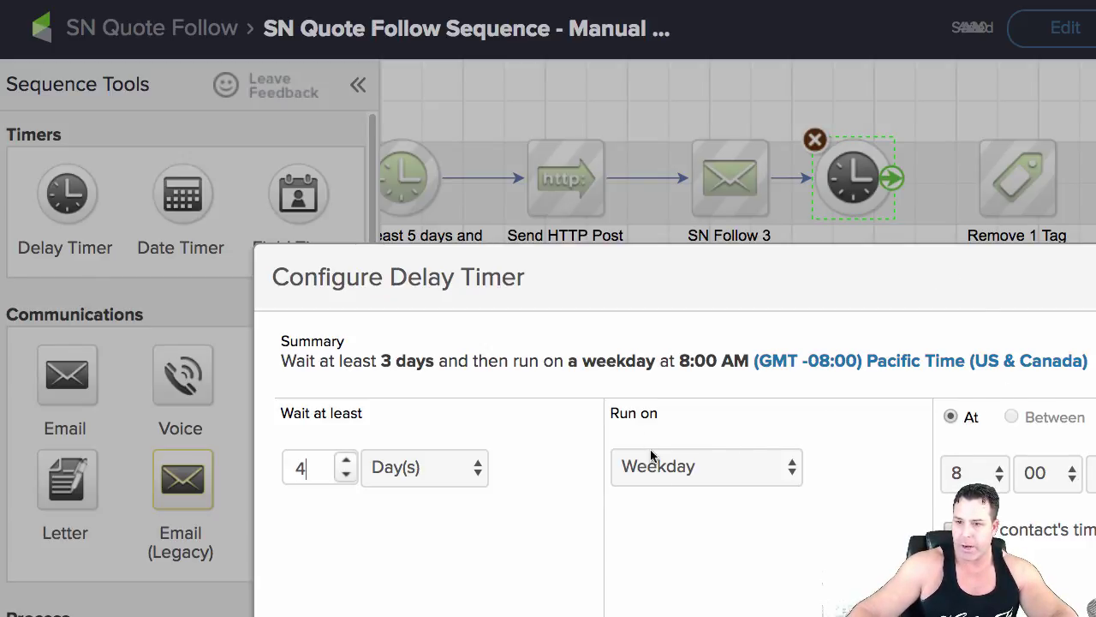
pyautogui.press('Return')
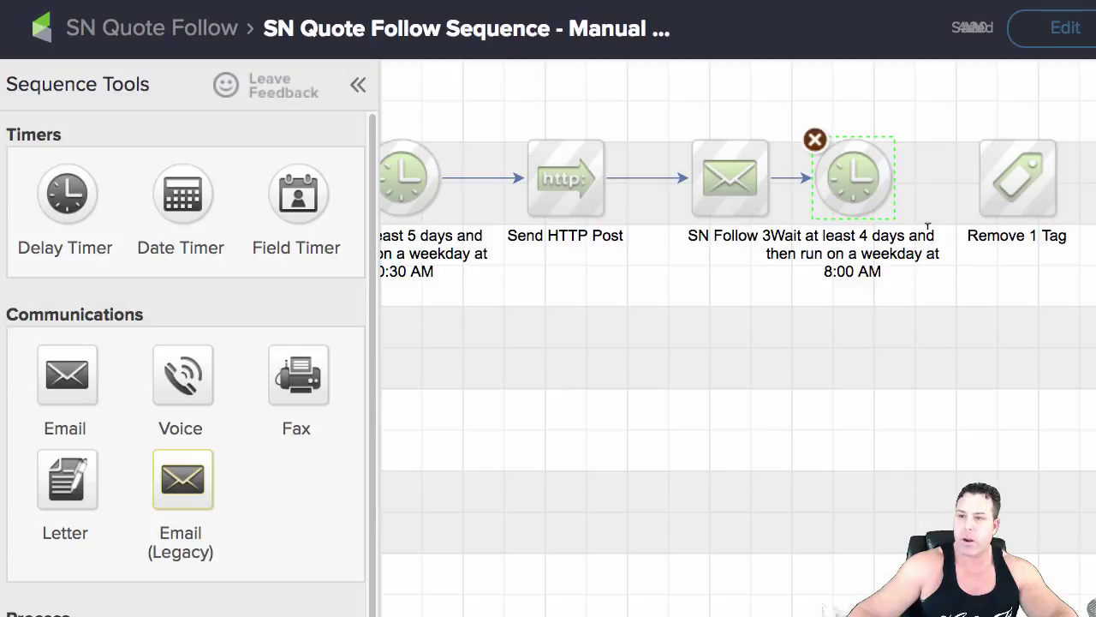
# Duplicate the Send HTTP Post that precedes SN Follow 3 and place the copy below the main row
pyautogui.click(557, 179)
pyautogui.rightClick(558, 179)
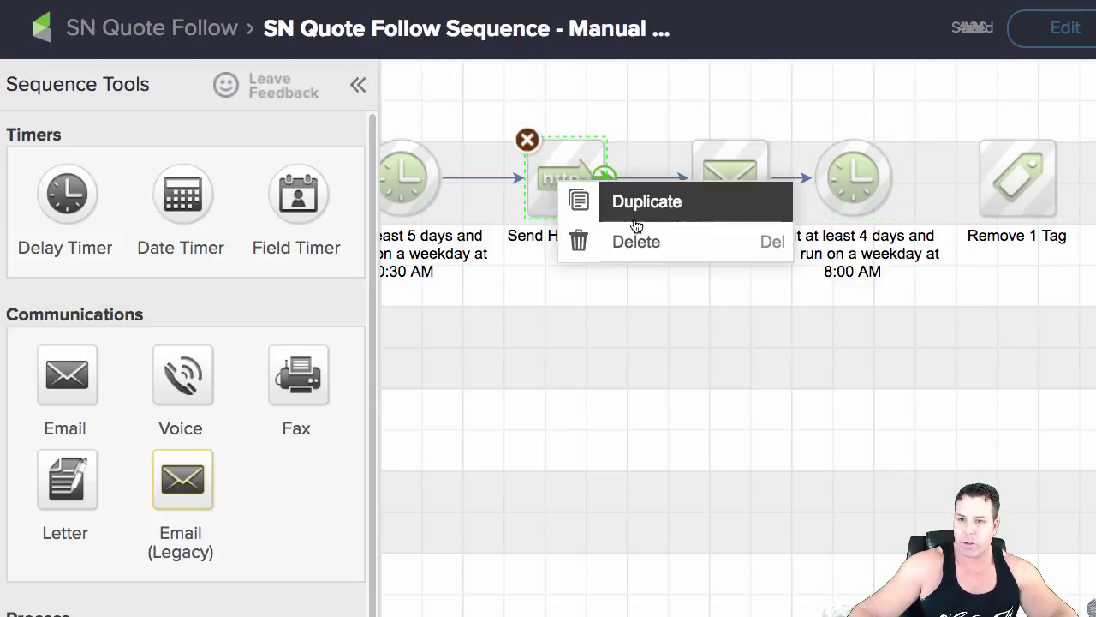
pyautogui.click(629, 203)
pyautogui.moveTo(576, 260); pyautogui.dragTo(604, 306)
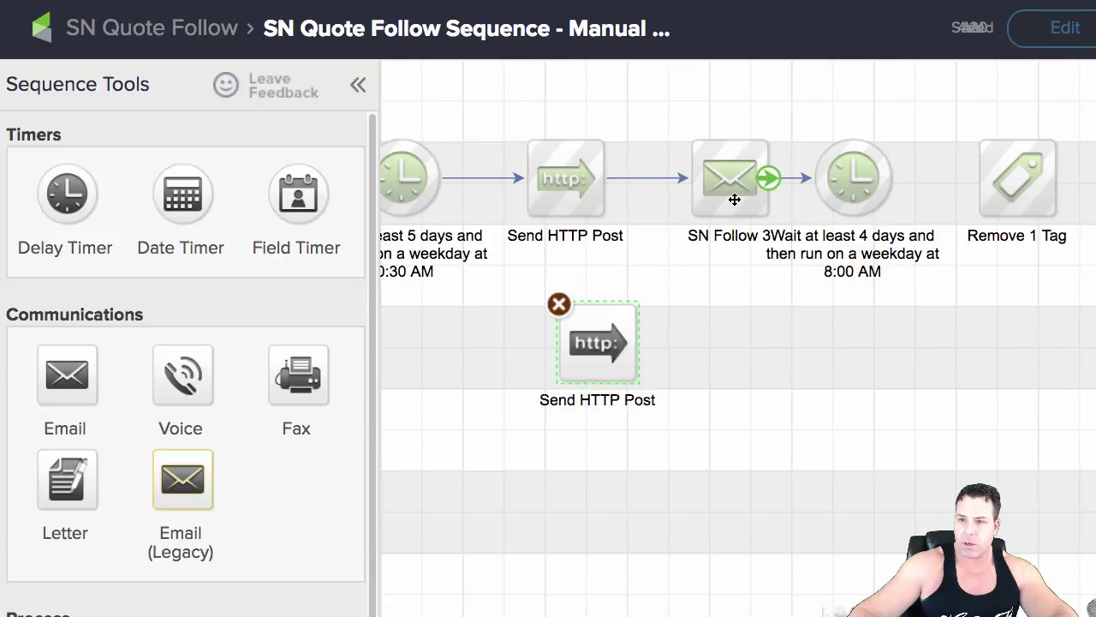
# Duplicate the SN Follow 3 email, place the copy beside the duplicated HTTP post, and rename it SN Follow 4
pyautogui.rightClick(734, 195)
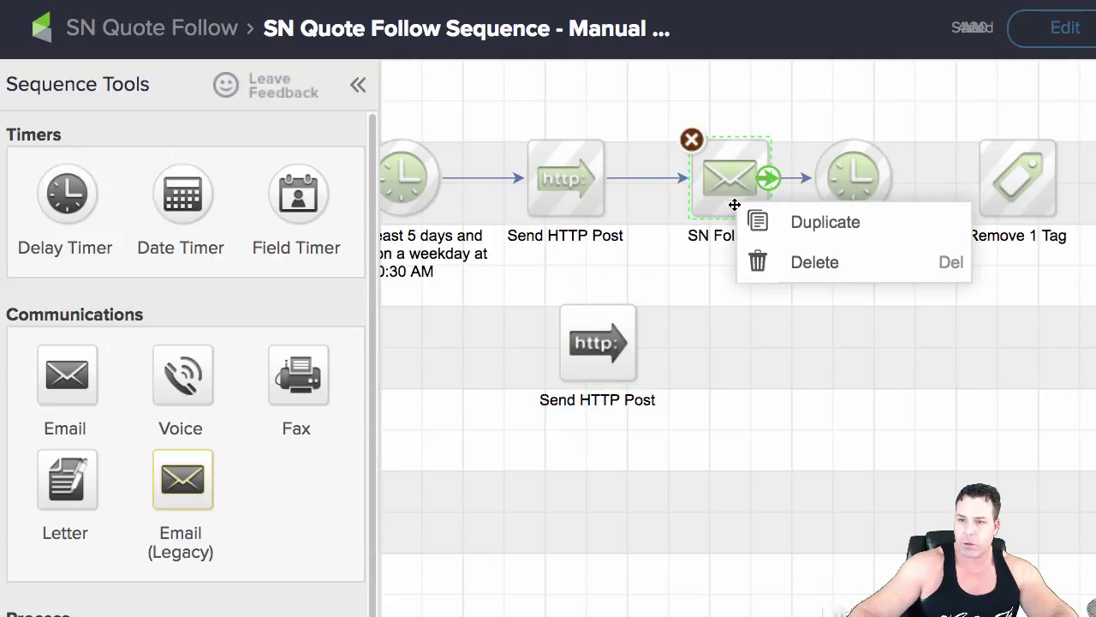
pyautogui.click(803, 222)
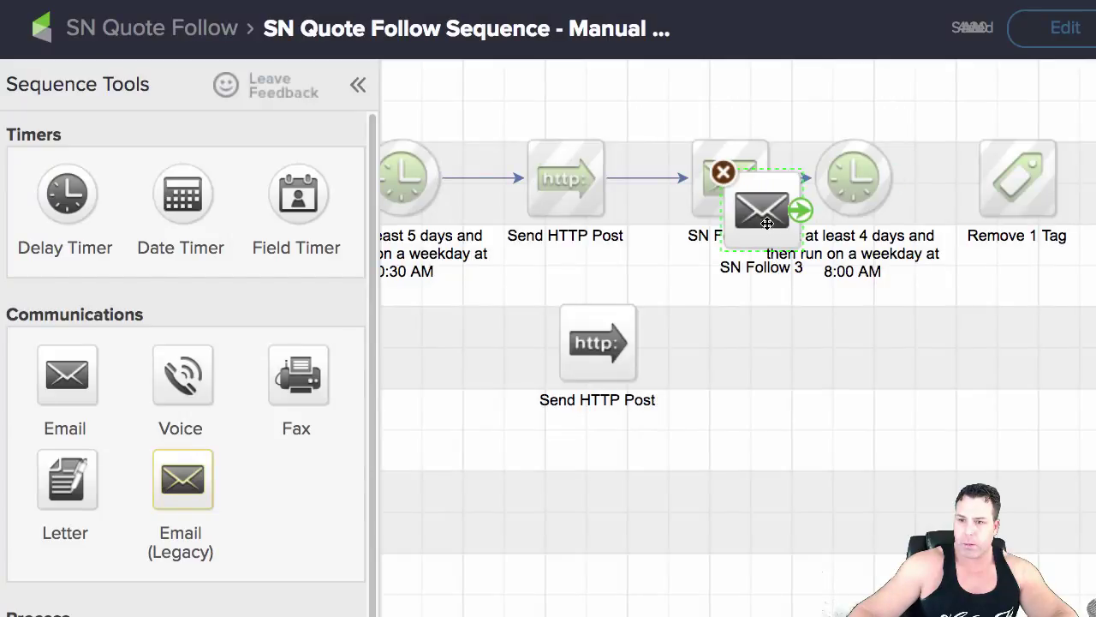
pyautogui.moveTo(768, 222); pyautogui.dragTo(764, 370)
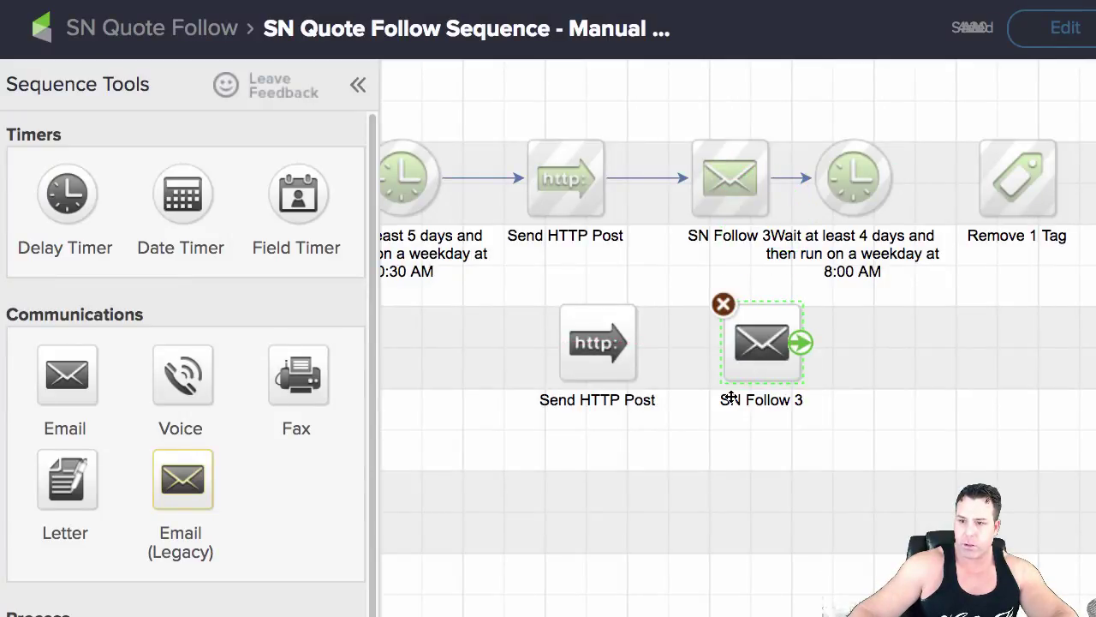
pyautogui.doubleClick(736, 396)
pyautogui.click(783, 396)
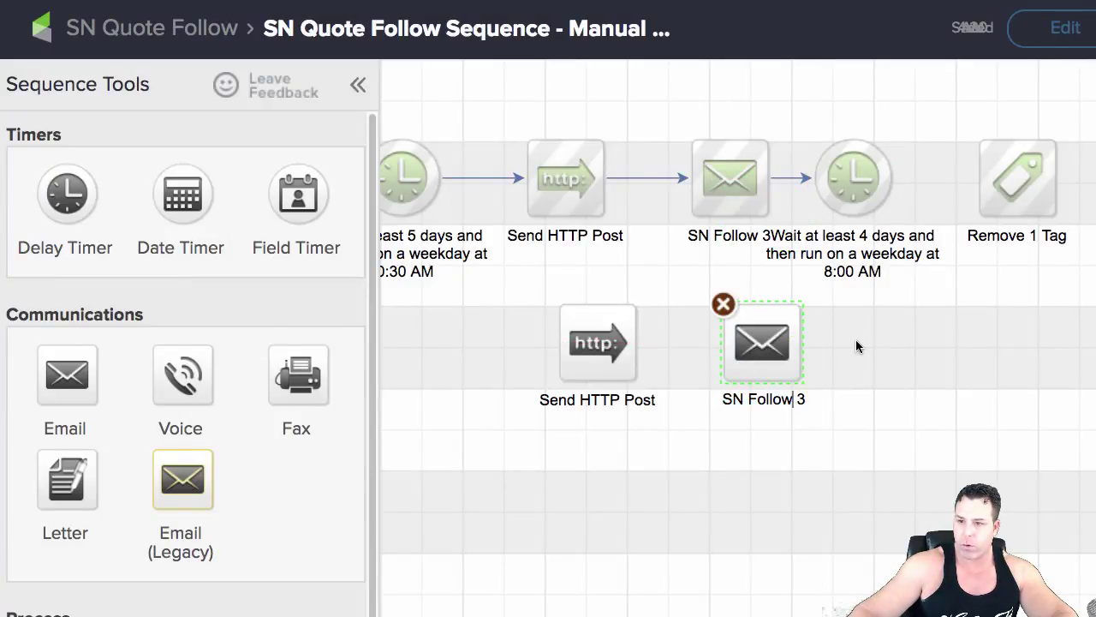
pyautogui.press('Delete')
pyautogui.write('4')
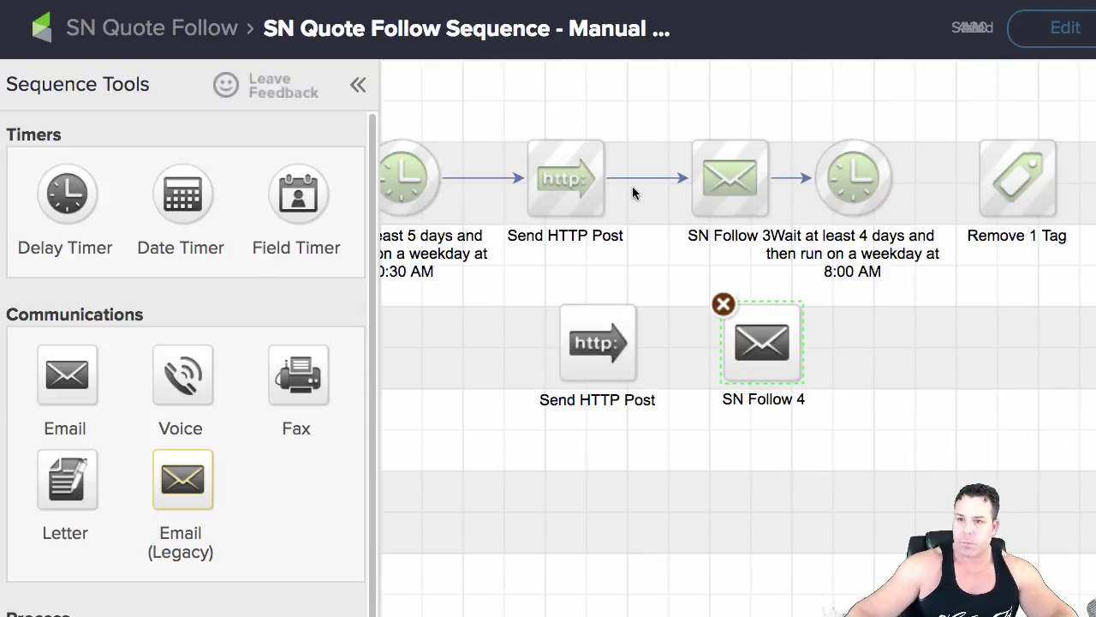
# Move the Remove 1 Tag step farther along the main row and place SN Follow 4 after the 4-day delay timer
pyautogui.hscroll(5, 557, 201)
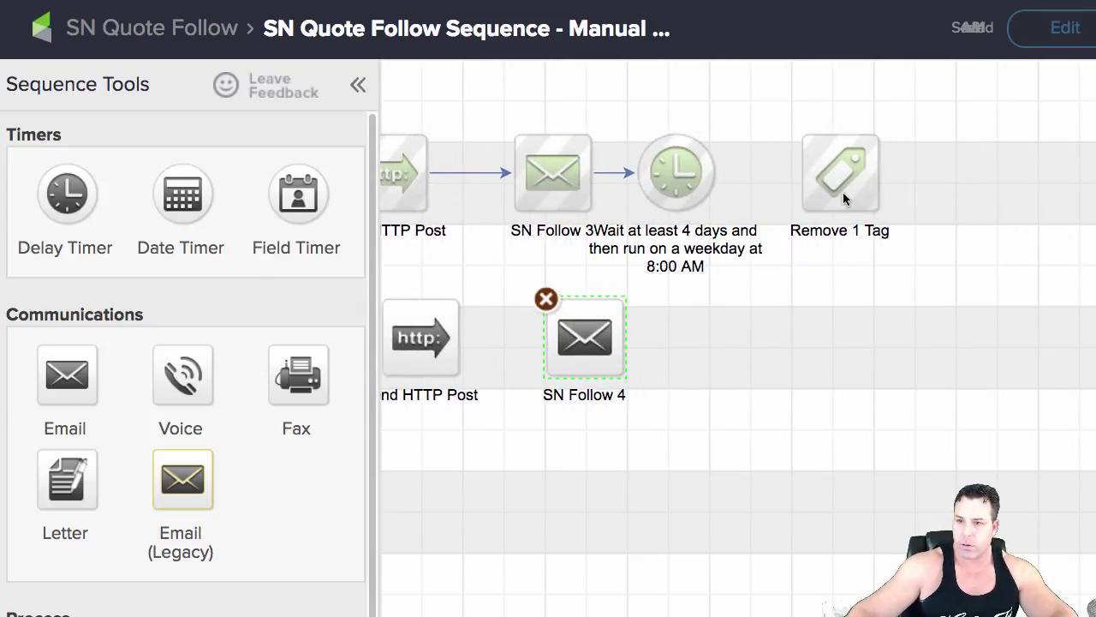
pyautogui.moveTo(879, 173); pyautogui.dragTo(1050, 206)
pyautogui.click(358, 85)
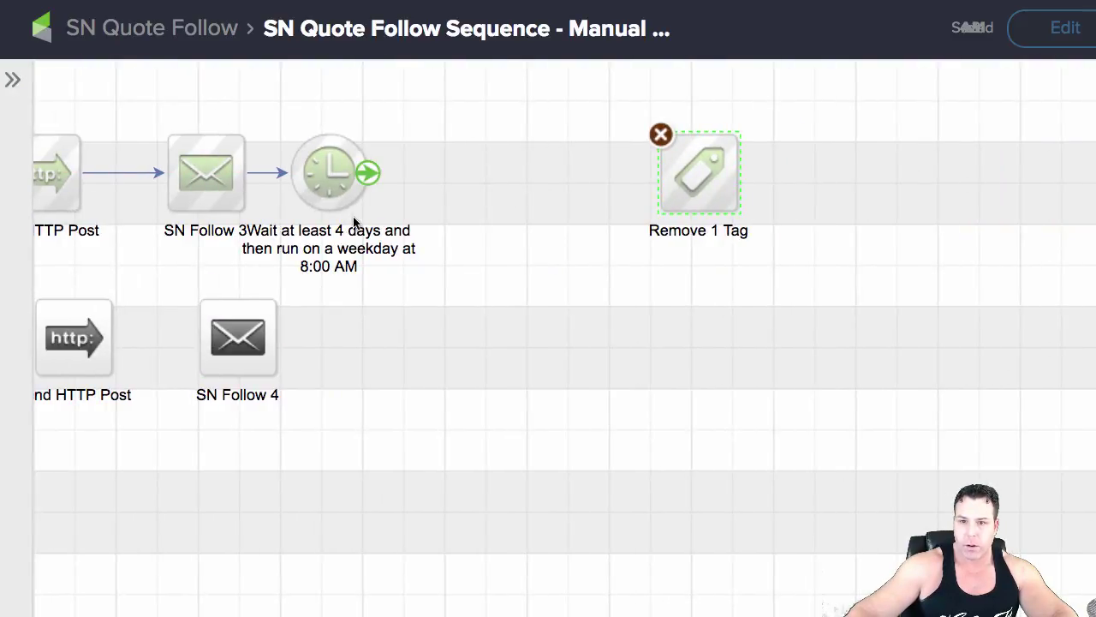
pyautogui.moveTo(705, 189)
pyautogui.moveTo(737, 173); pyautogui.dragTo(877, 214)
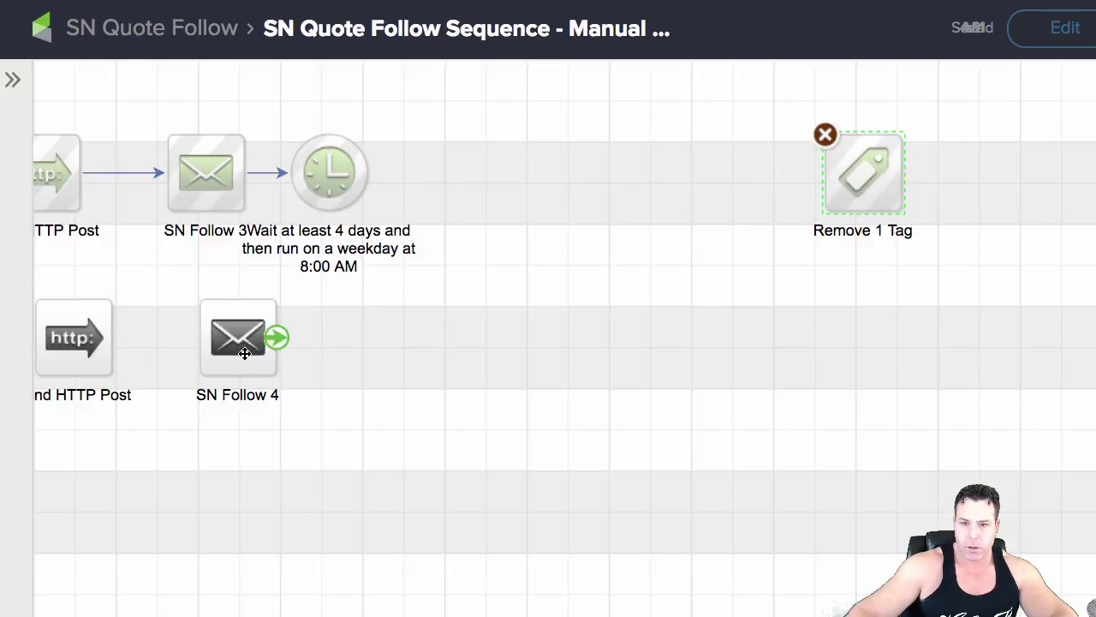
pyautogui.moveTo(244, 352); pyautogui.dragTo(498, 206)
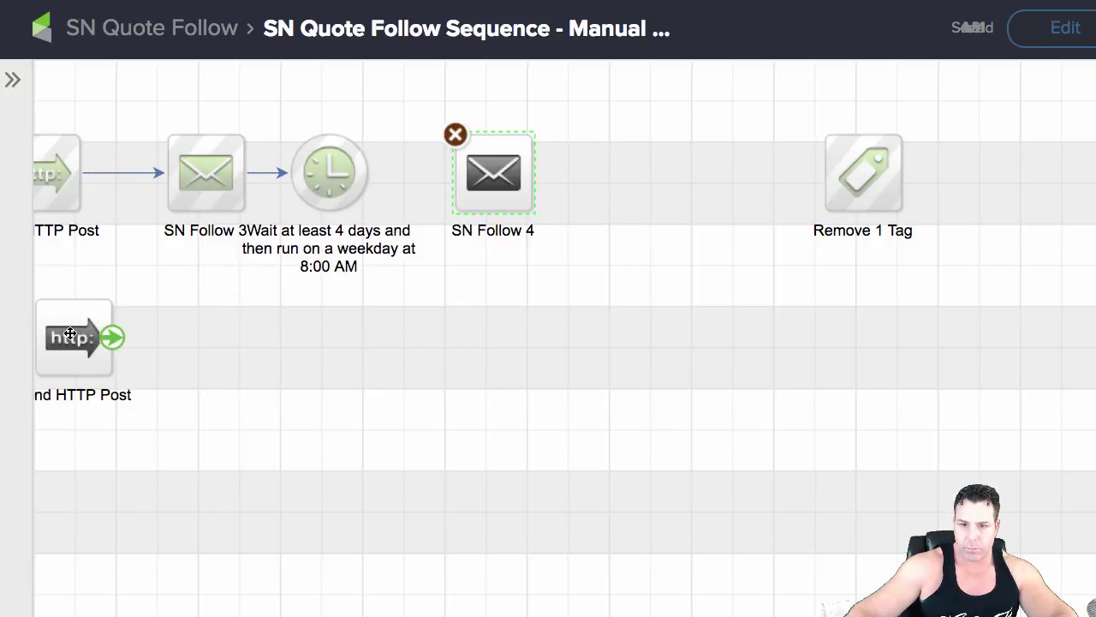
# Place the duplicated Send HTTP Post after SN Follow 4 and connect the 4-day timer, SN Follow 4, Send HTTP Post and Remove 1 Tag in sequence
pyautogui.moveTo(700, 187); pyautogui.dragTo(660, 189)
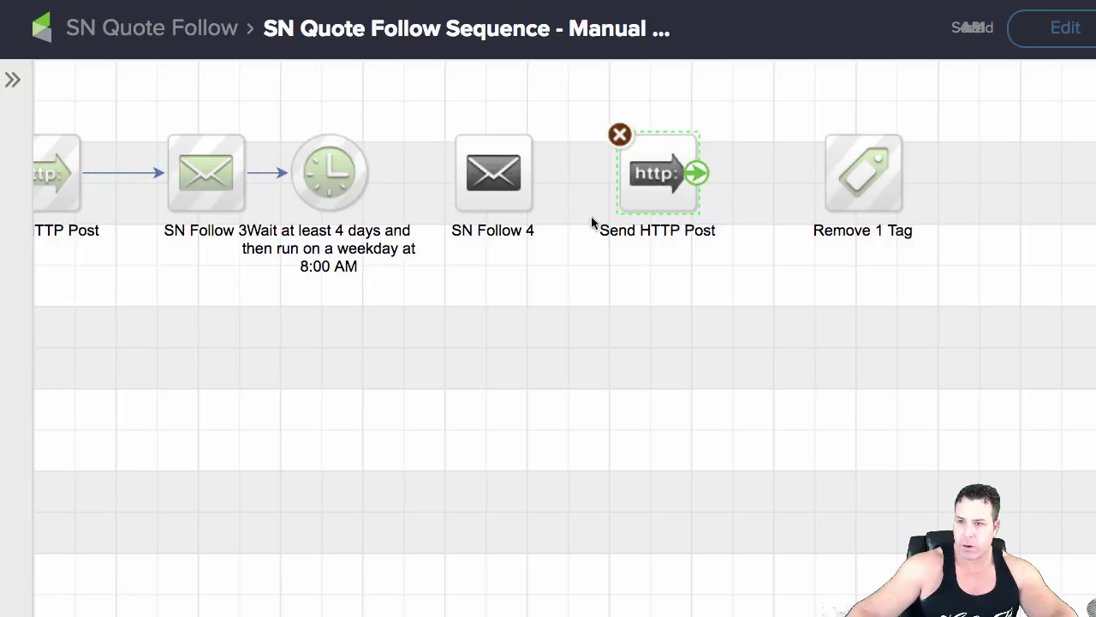
pyautogui.moveTo(368, 174); pyautogui.dragTo(809, 180)
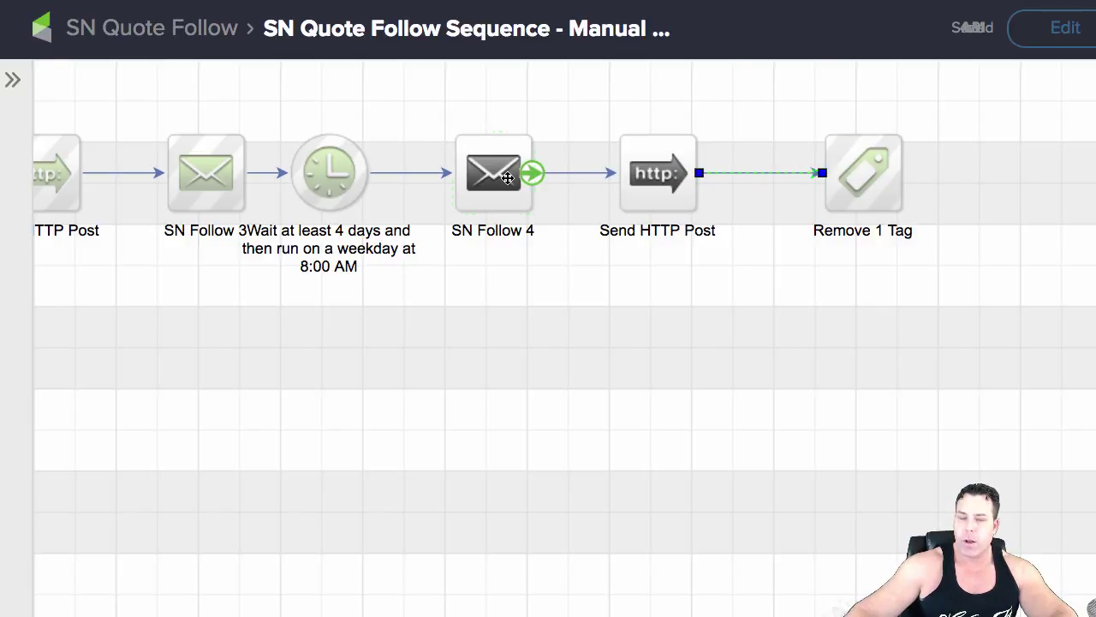
# Open the SN Follow 4 email and change its subject line to "How About I Sweeten the deal?"
pyautogui.click(492, 177)
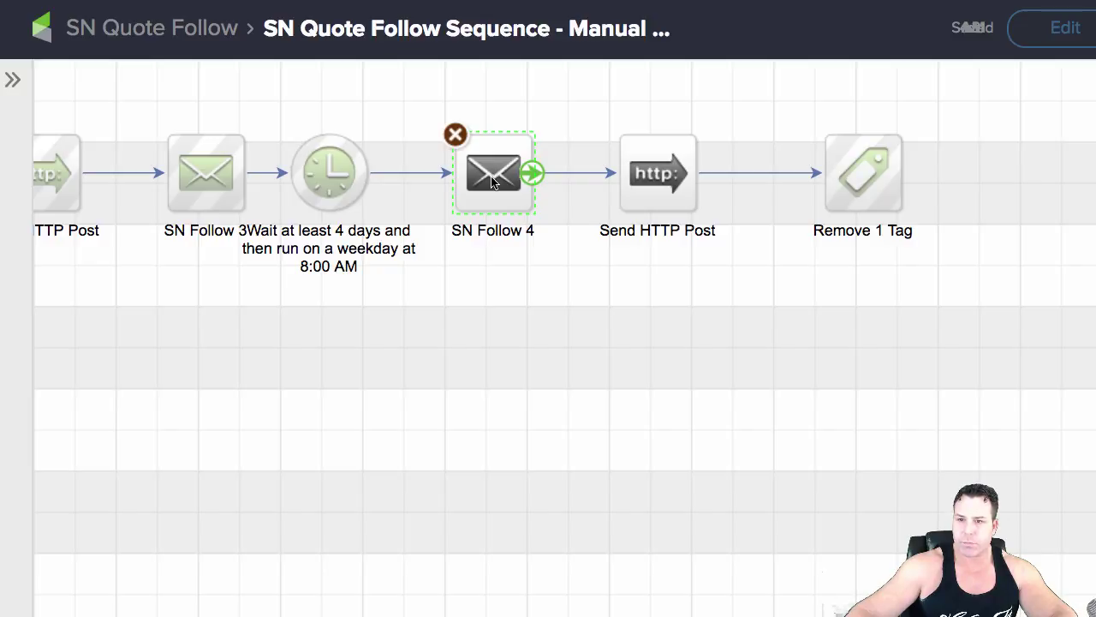
pyautogui.doubleClick(493, 177)
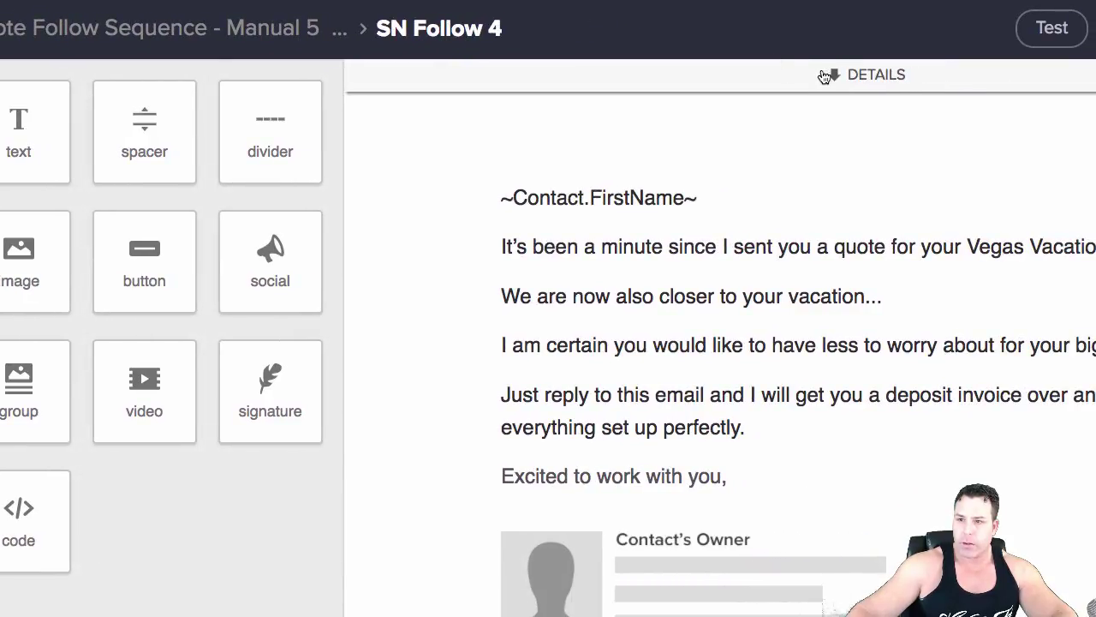
pyautogui.click(827, 75)
pyautogui.moveTo(774, 193); pyautogui.dragTo(602, 194)
pyautogui.press('BackSpace')
pyautogui.press('BackSpace')
pyautogui.press('BackSpace')
pyautogui.press('BackSpace')
pyautogui.press('BackSpace')
pyautogui.press('BackSpace')
pyautogui.press('BackSpace')
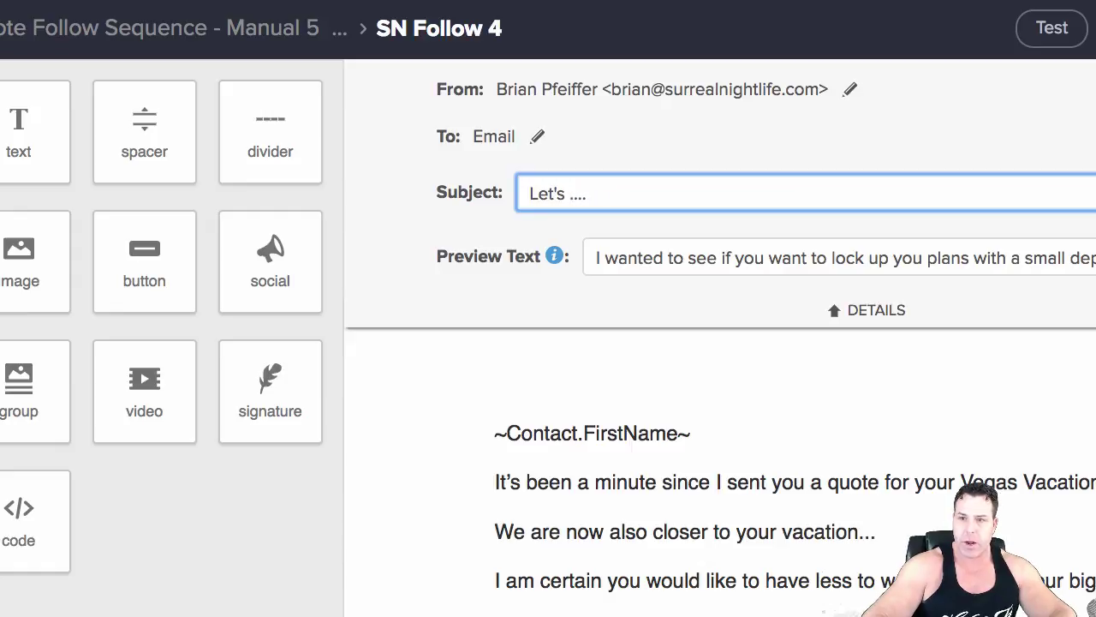
pyautogui.press('BackSpace')
pyautogui.press('BackSpace')
pyautogui.write('How ')
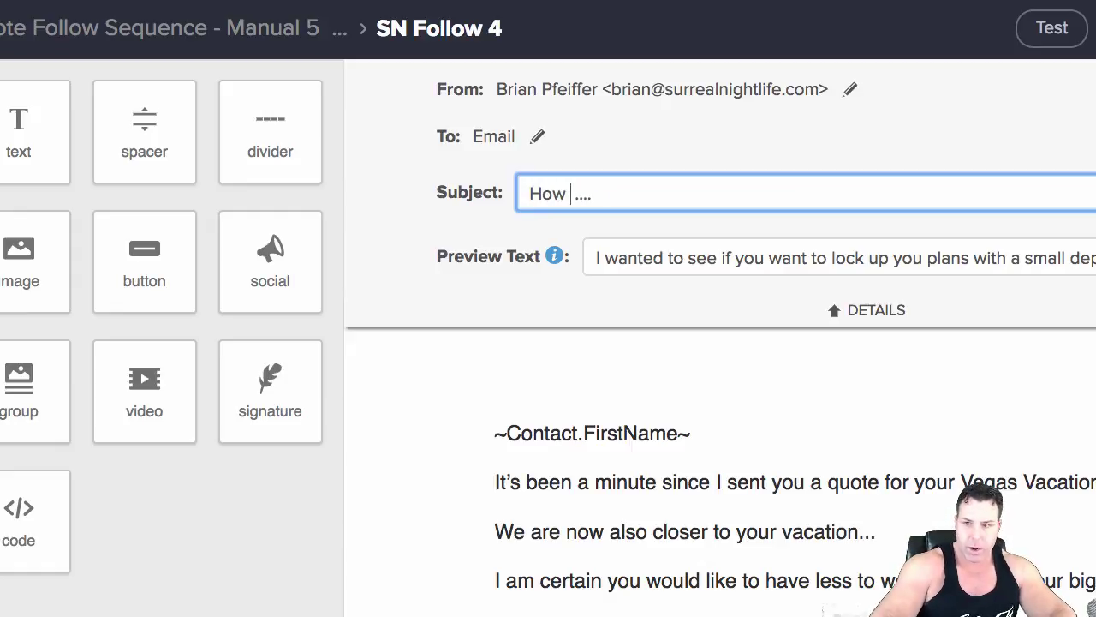
pyautogui.write('About ')
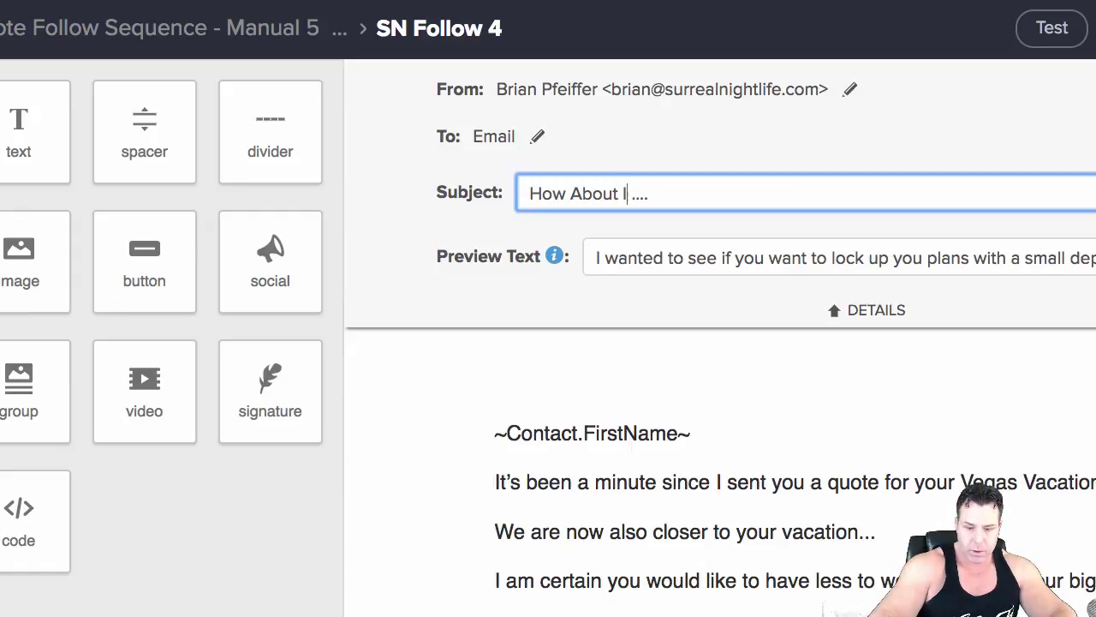
pyautogui.write('I Sweete')
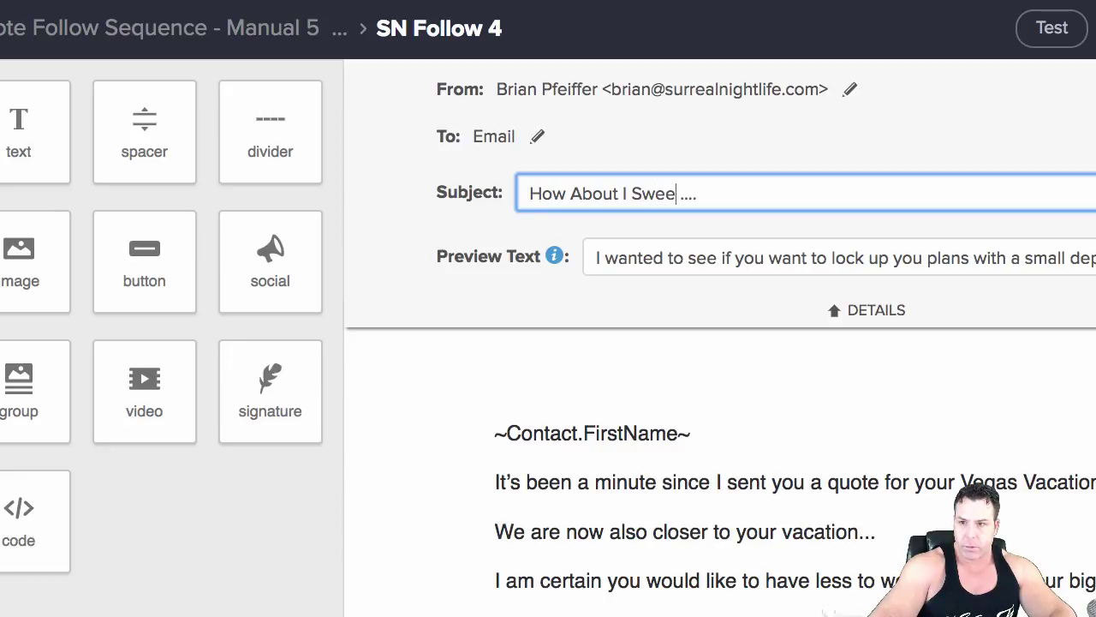
pyautogui.write('n the ')
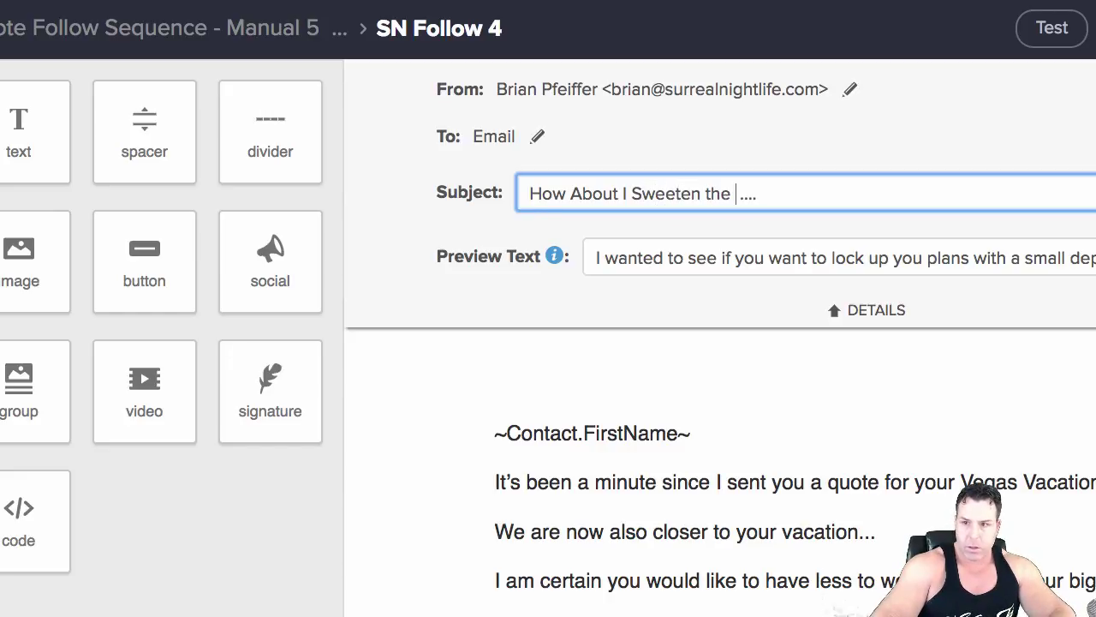
pyautogui.write('deal?')
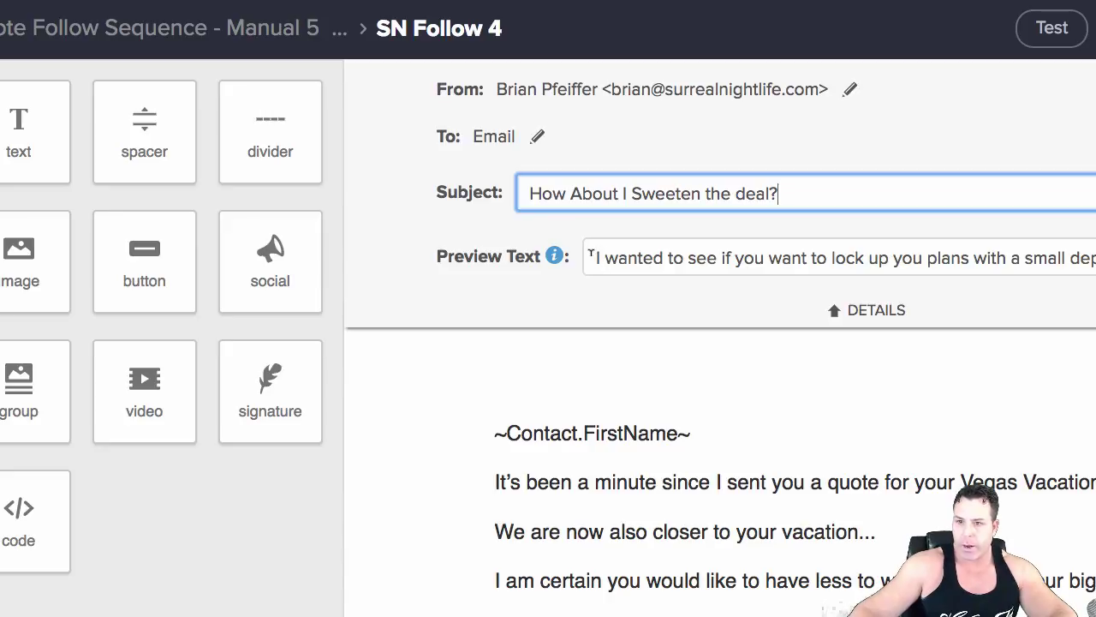
# Change the email's preview text to "If you put a small deposit down I will knock off...."
pyautogui.moveTo(593, 257); pyautogui.dragTo(336, 255)
pyautogui.press('BackSpace')
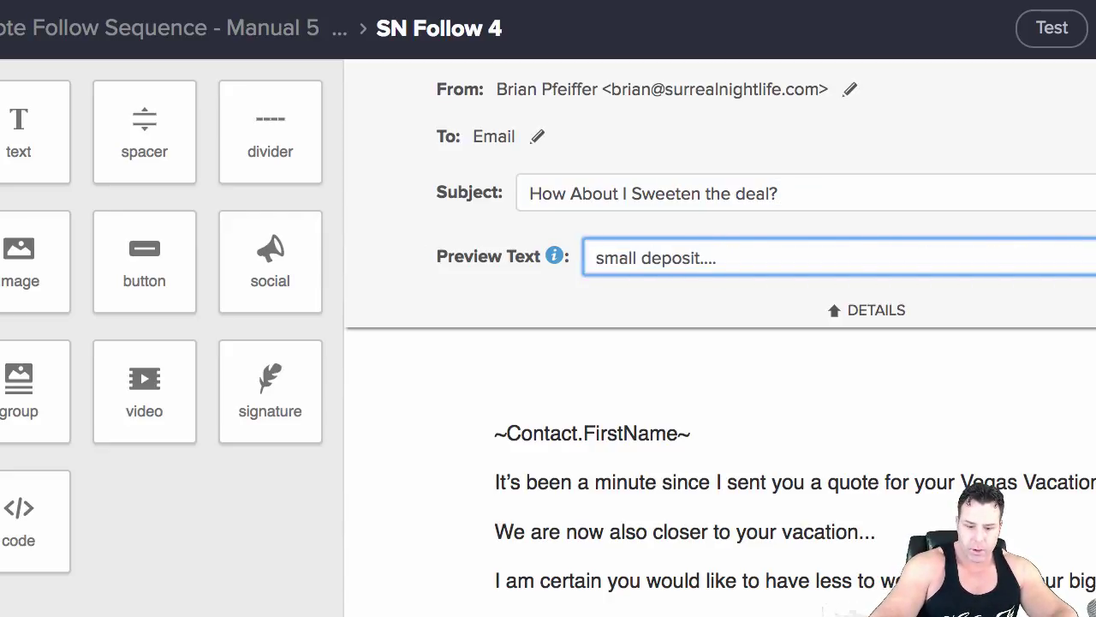
pyautogui.write('If')
pyautogui.write(' you pu')
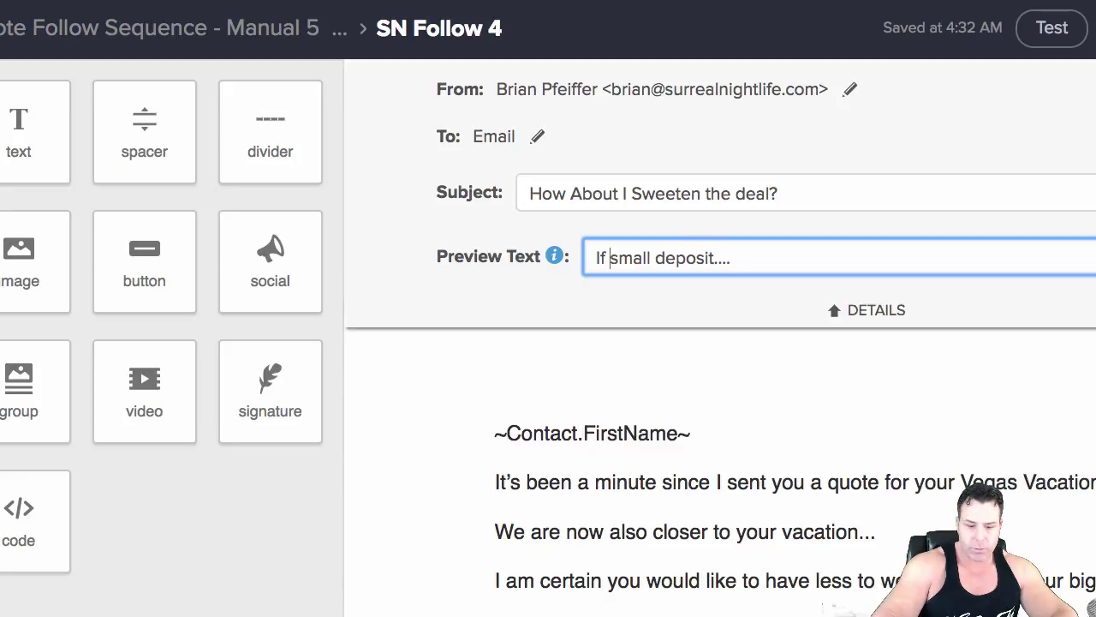
pyautogui.write('ty')
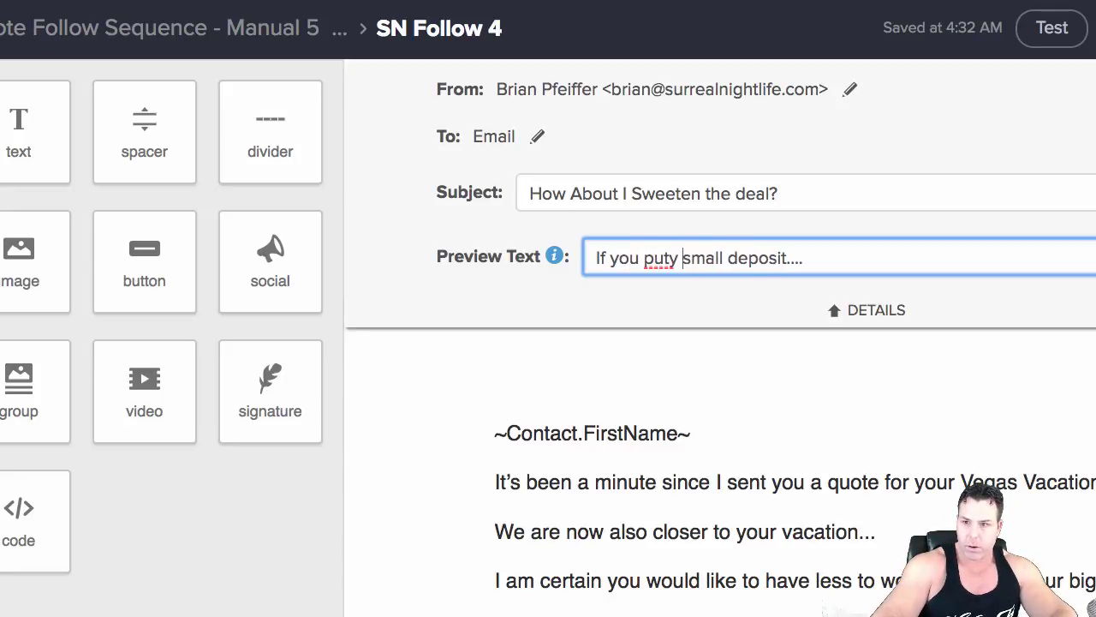
pyautogui.press('BackSpace')
pyautogui.write('small deposit')
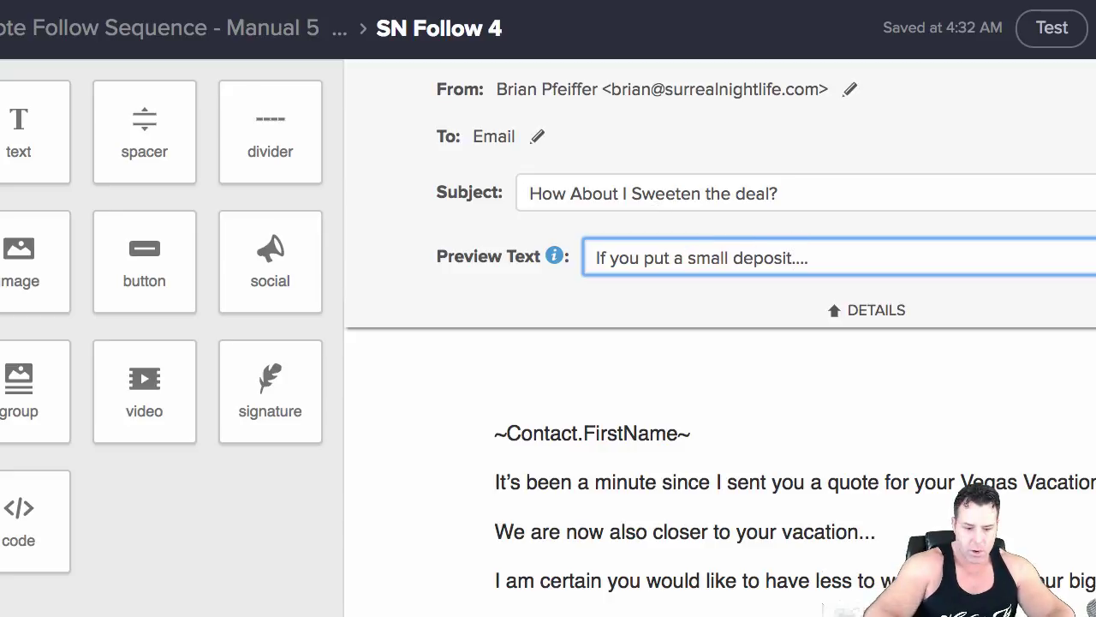
pyautogui.write(' down I ')
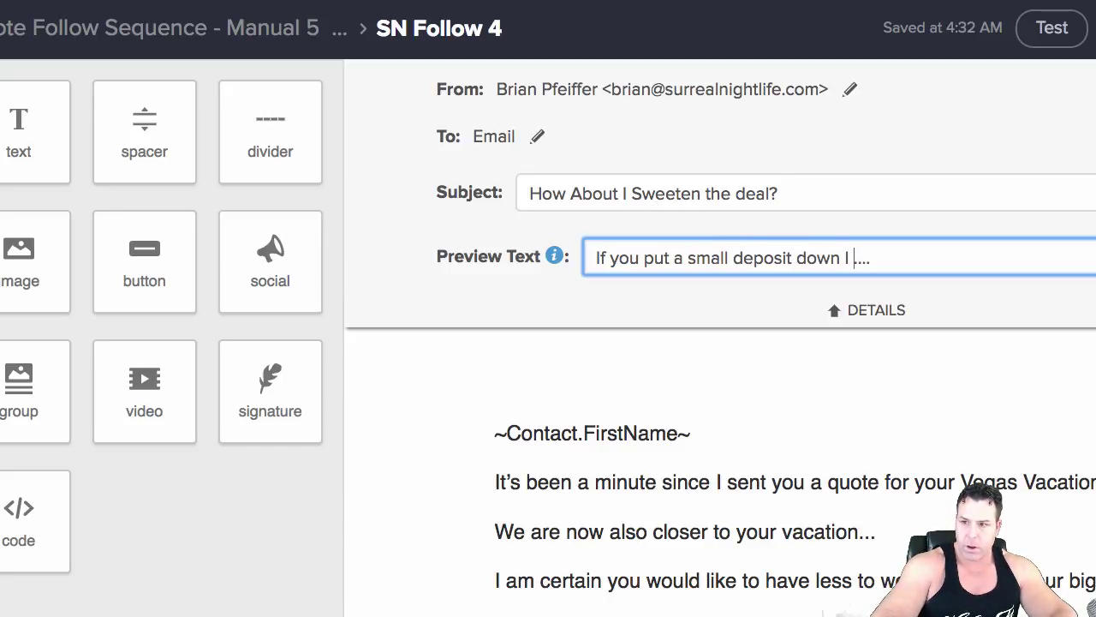
pyautogui.write('will kno')
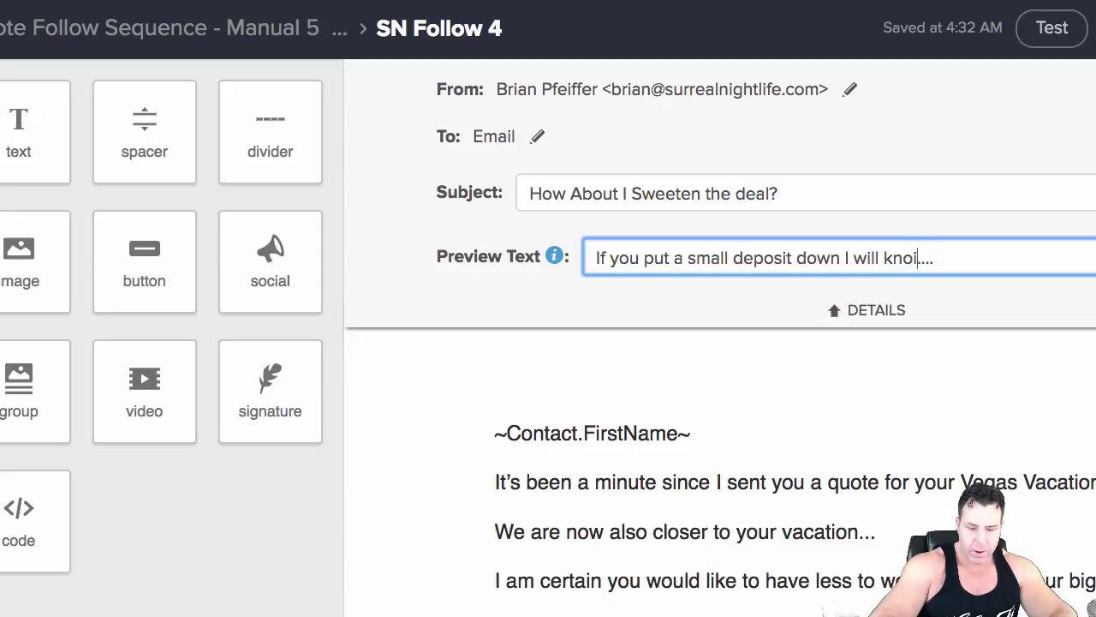
pyautogui.write('ck ofg')
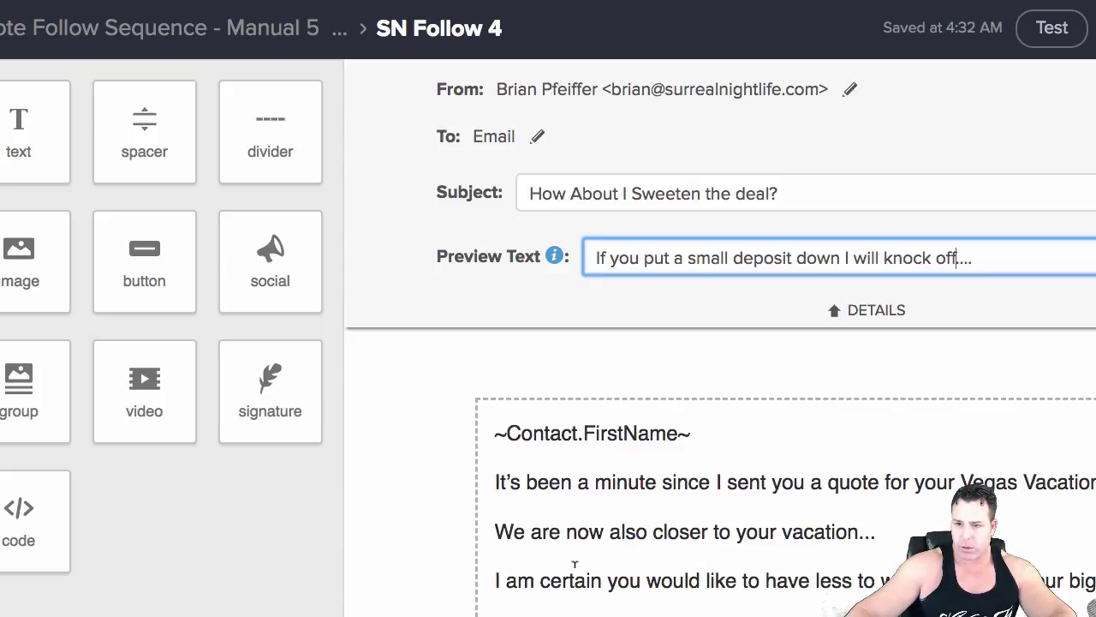
# Delete the body paragraph beginning "I am certain you would like to have less to worry about" from the SN Follow 4 email
pyautogui.click(504, 581)
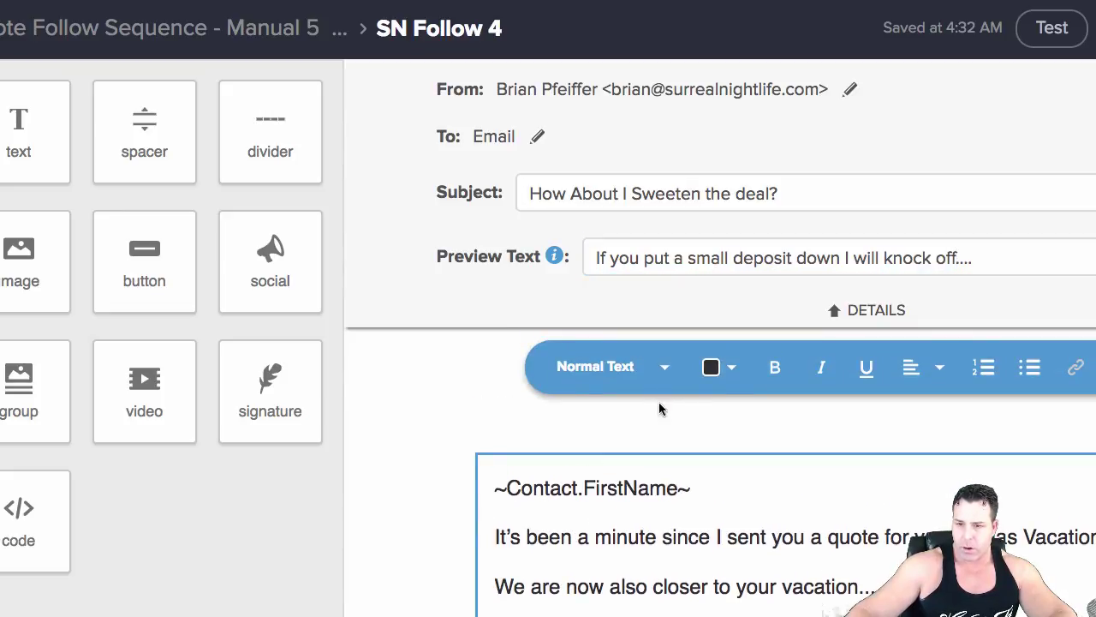
pyautogui.scroll(-2, 660, 420)
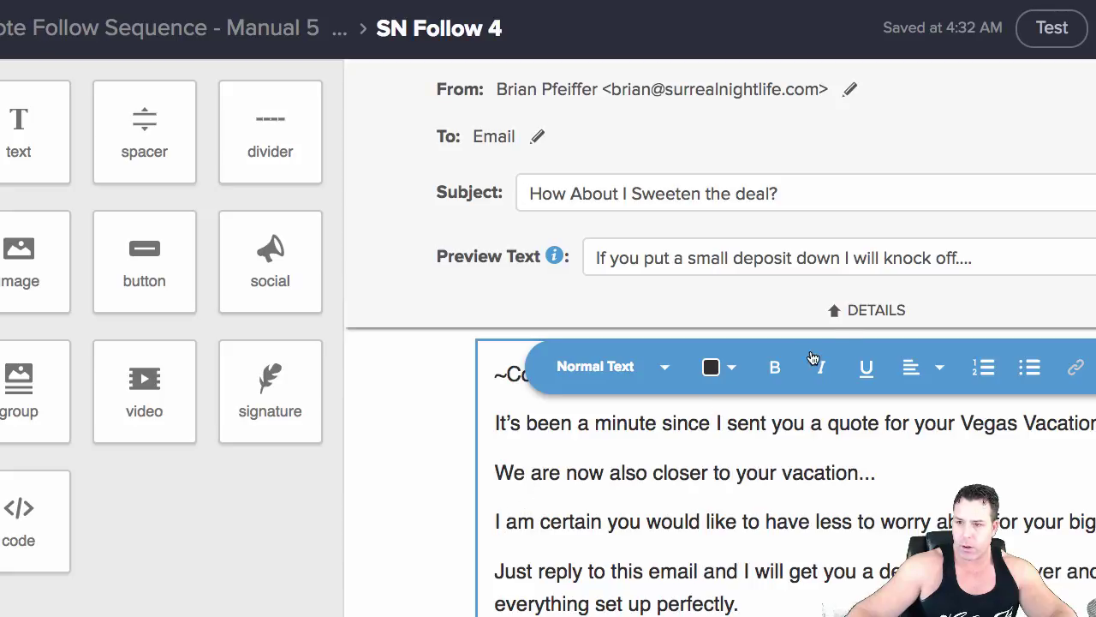
pyautogui.click(834, 310)
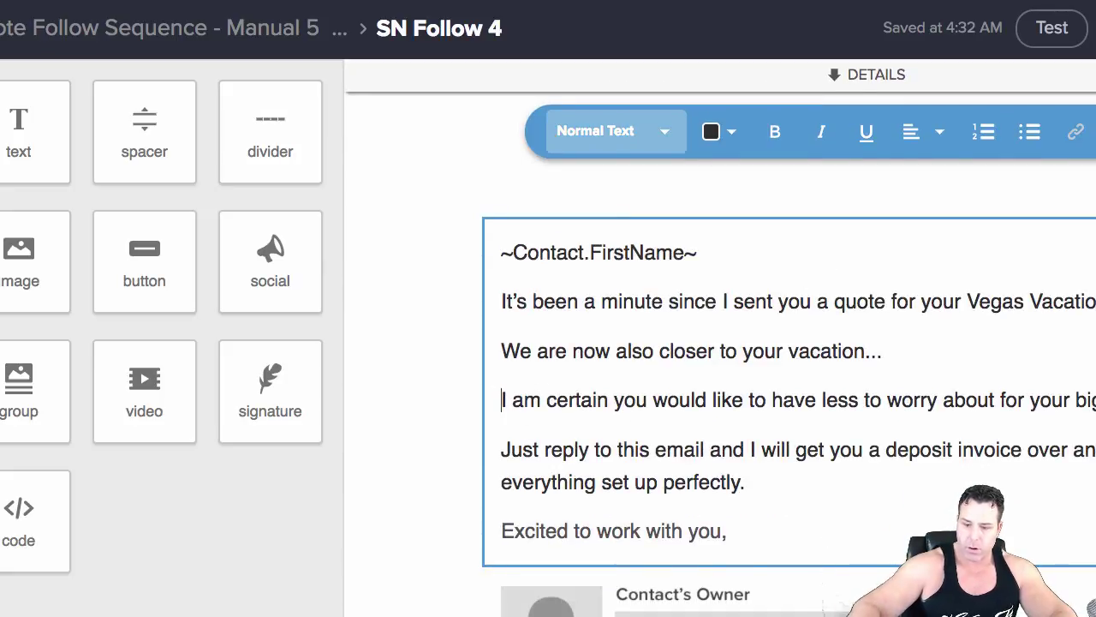
pyautogui.press('Delete')
pyautogui.press('Delete')
pyautogui.press('Delete')
pyautogui.press('Delete')
pyautogui.press('Delete')
pyautogui.press('Delete')
pyautogui.press('Delete')
pyautogui.press('Delete')
pyautogui.press('Delete')
pyautogui.press('Delete')
pyautogui.press('Delete')
pyautogui.press('Delete')
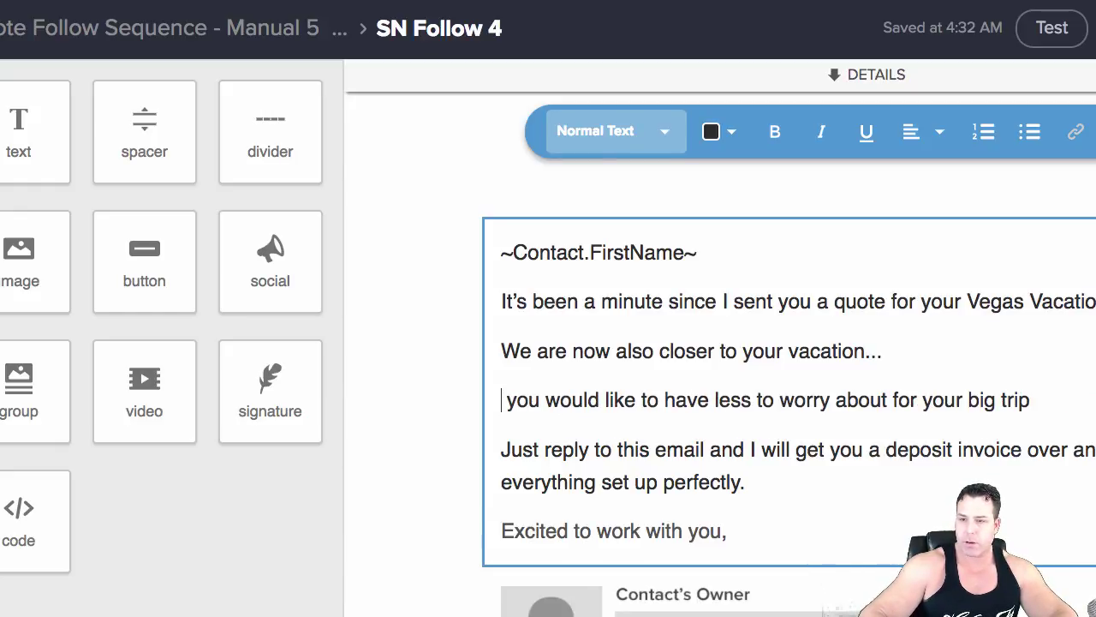
pyautogui.press('Delete')
pyautogui.press('Delete')
pyautogui.press('Delete')
pyautogui.press('Delete')
pyautogui.press('Delete')
pyautogui.press('Delete')
pyautogui.press('Delete')
pyautogui.press('Delete')
pyautogui.press('Delete')
pyautogui.press('Delete')
pyautogui.press('Delete')
pyautogui.press('Delete')
pyautogui.press('Delete')
pyautogui.press('Delete')
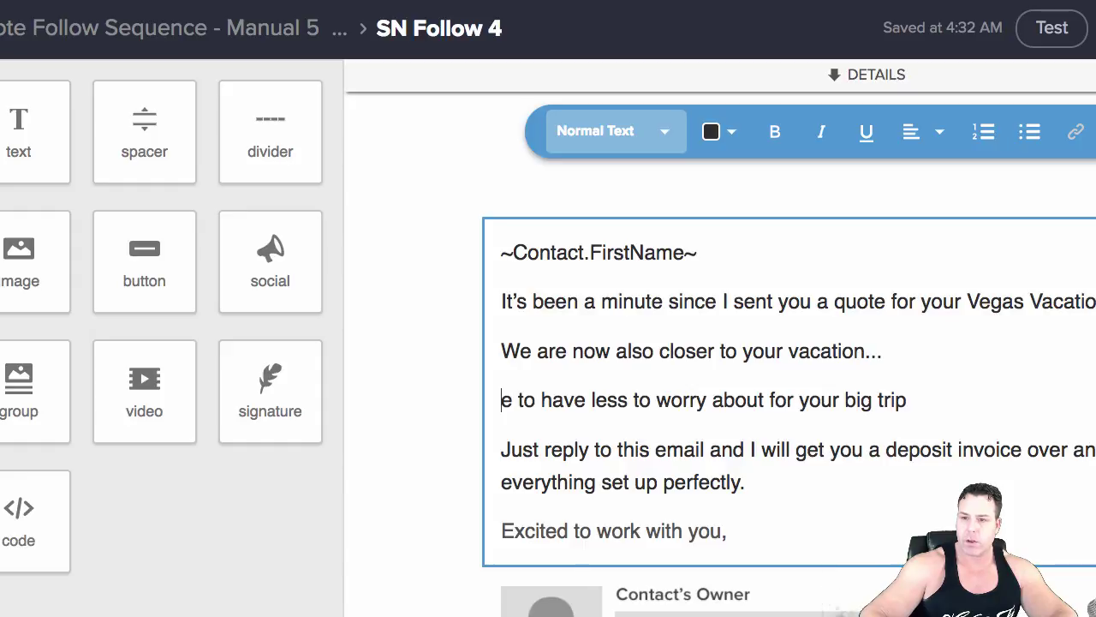
pyautogui.press('Delete')
pyautogui.press('Delete')
pyautogui.press('Delete')
pyautogui.press('Delete')
pyautogui.press('Delete')
pyautogui.press('Delete')
pyautogui.press('Delete')
pyautogui.press('Delete')
pyautogui.press('Delete')
pyautogui.press('Delete')
pyautogui.press('Delete')
pyautogui.press('Delete')
pyautogui.press('Delete')
pyautogui.press('Delete')
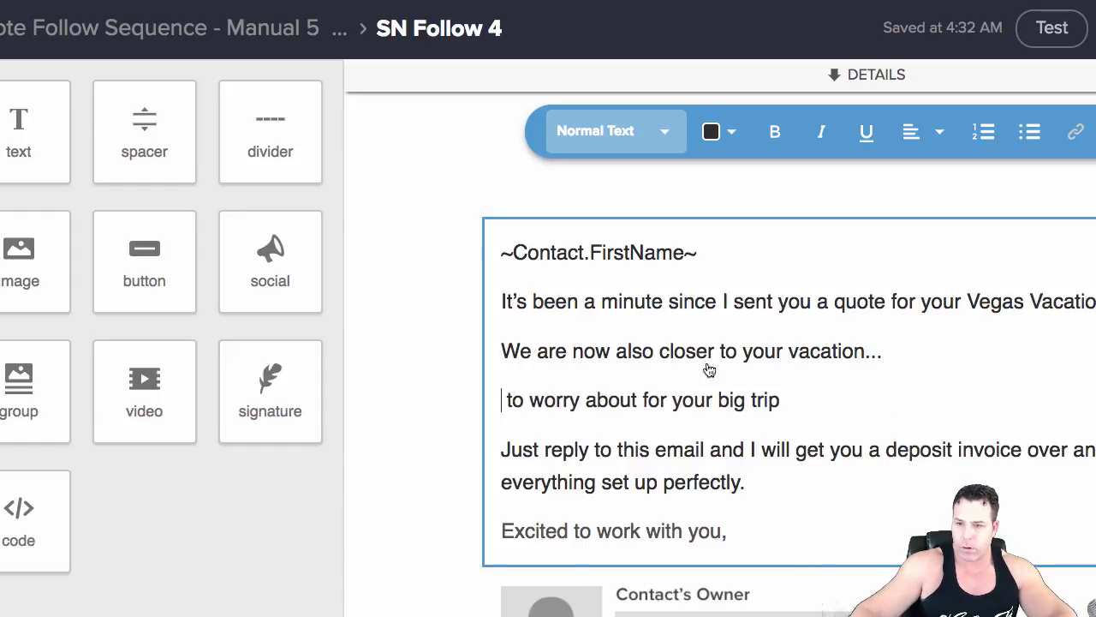
pyautogui.press('Delete')
pyautogui.press('Delete')
pyautogui.press('Delete')
pyautogui.press('Delete')
pyautogui.press('Delete')
pyautogui.press('Delete')
pyautogui.press('Delete')
pyautogui.press('Delete')
pyautogui.press('Delete')
pyautogui.press('Delete')
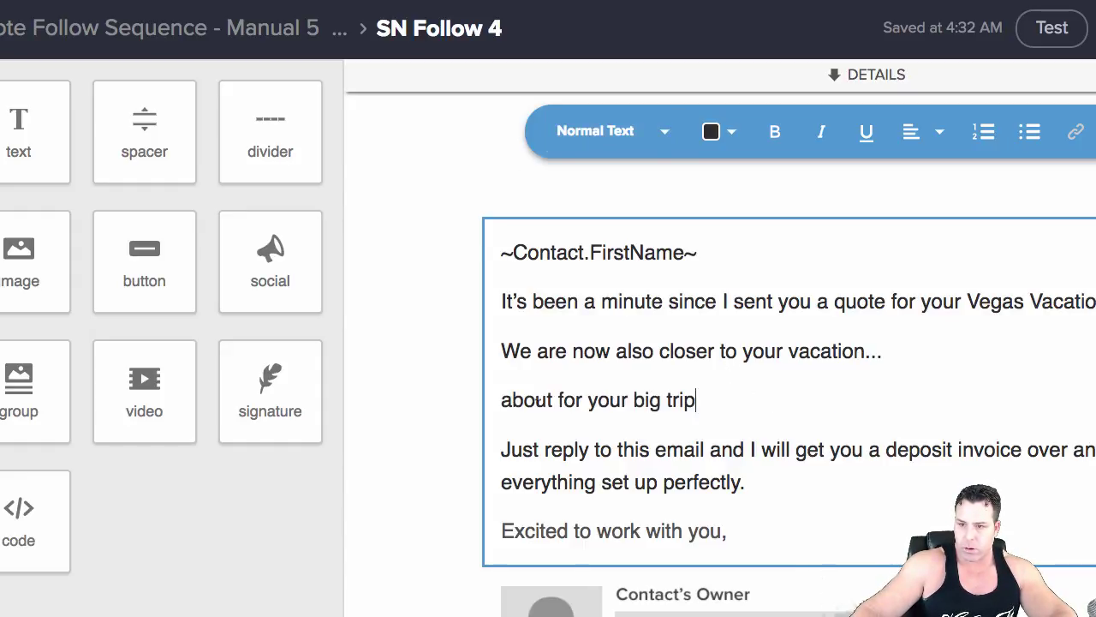
pyautogui.moveTo(539, 401); pyautogui.dragTo(508, 403)
pyautogui.press('BackSpace')
pyautogui.press('BackSpace')
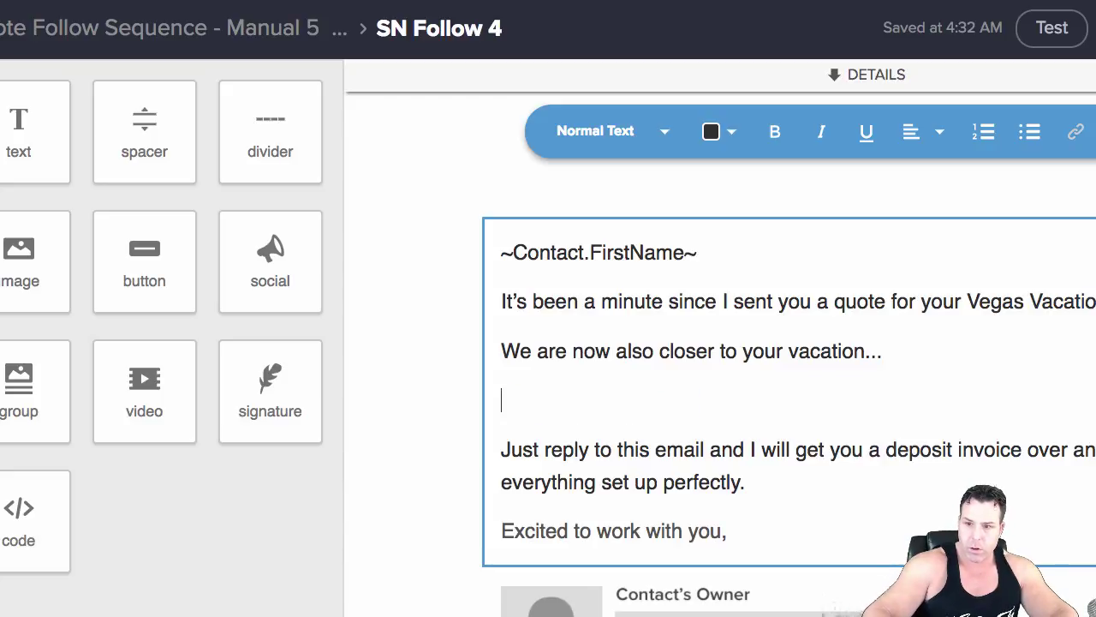
pyautogui.press('BackSpace')
# Add a new paragraph below the line about being closer to the vacation, reading "How about I knock of 5% of you book today"
pyautogui.write('How')
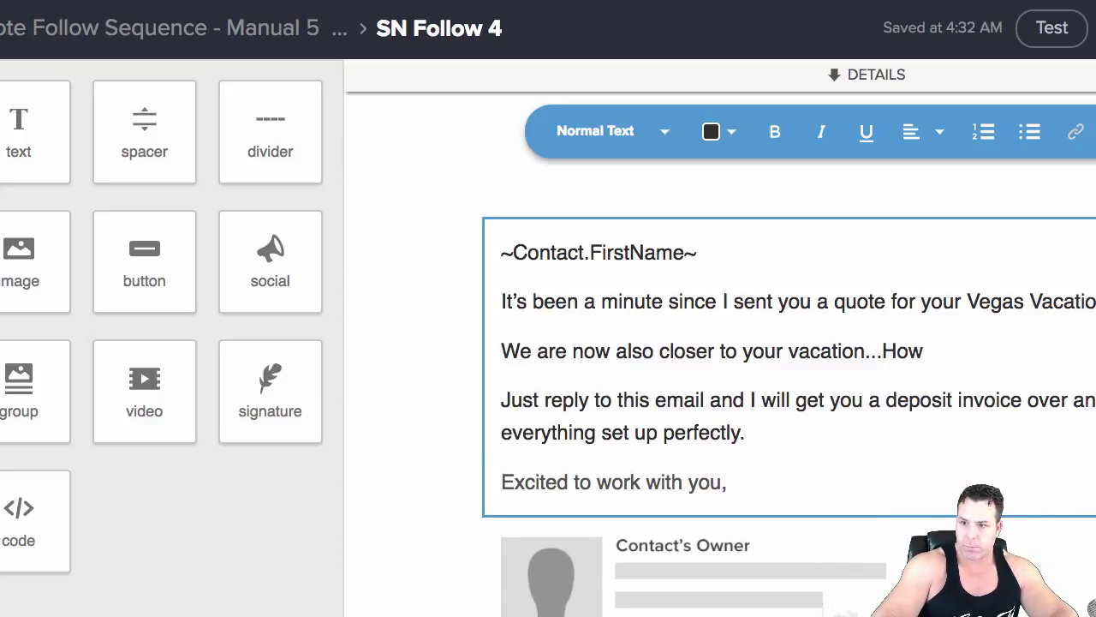
pyautogui.press('BackSpace')
pyautogui.press('BackSpace')
pyautogui.press('BackSpace')
pyautogui.press('BackSpace')
pyautogui.press('BackSpace')
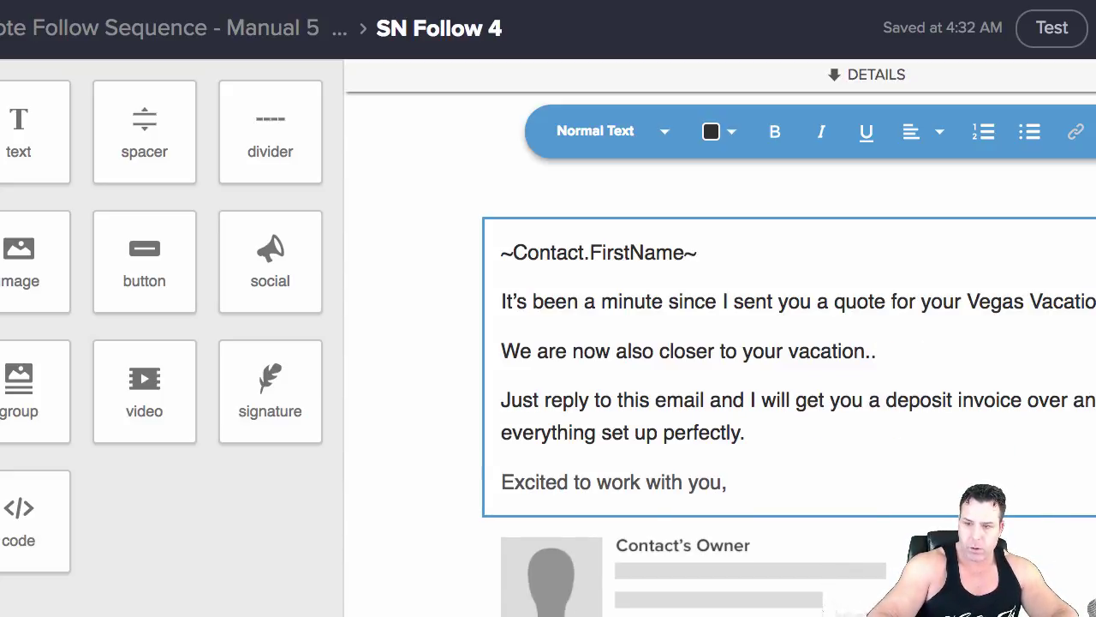
pyautogui.press('Return')
pyautogui.write('How')
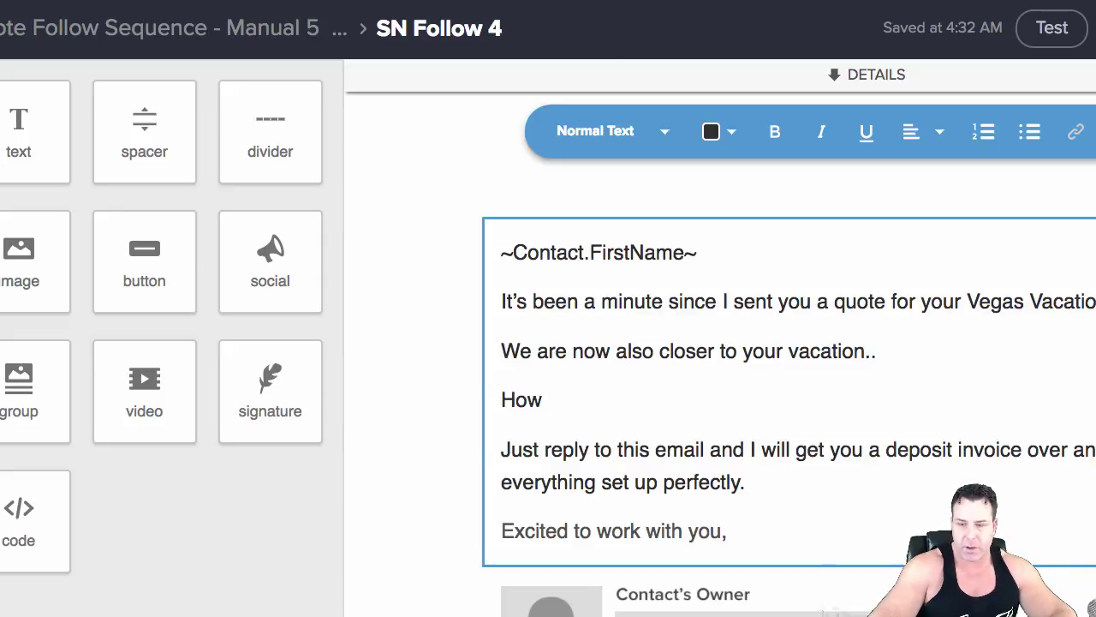
pyautogui.write(' about ')
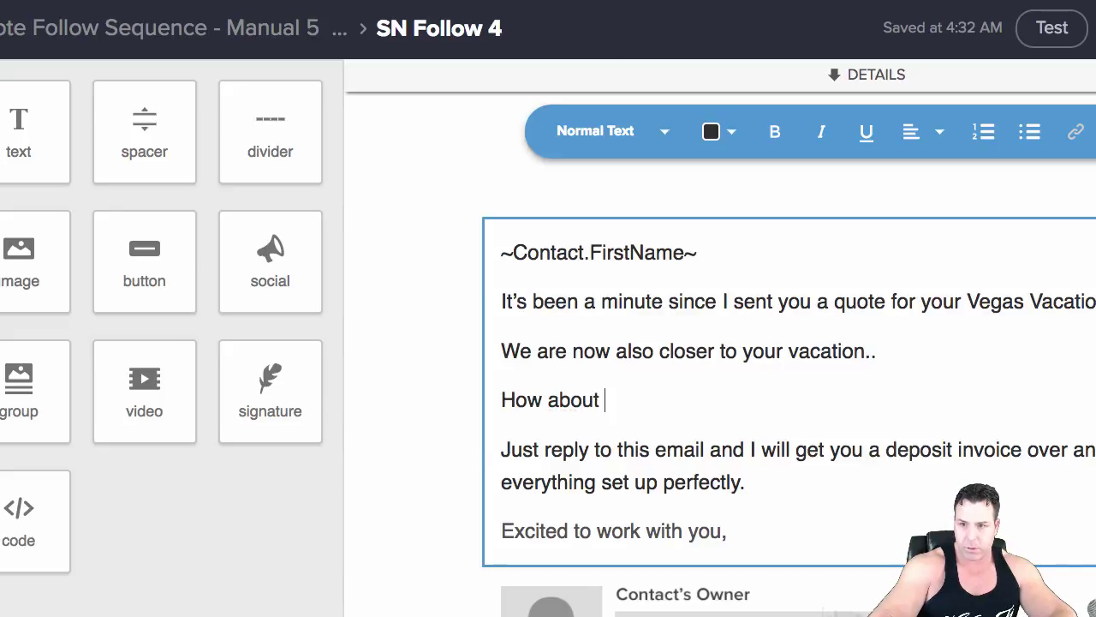
pyautogui.write('I knoc')
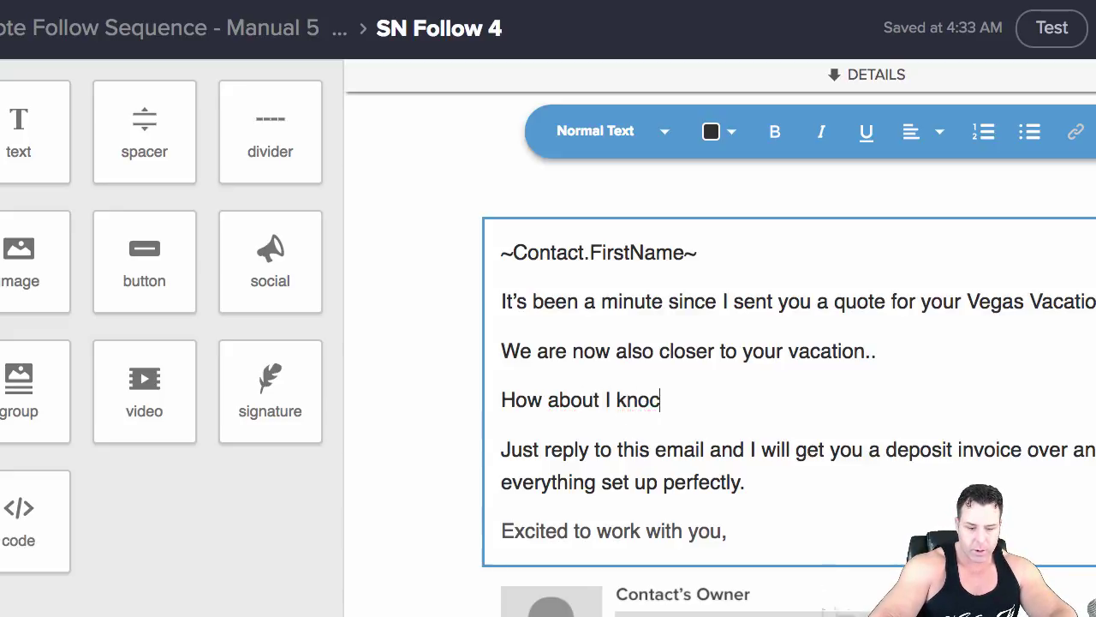
pyautogui.write('k of ')
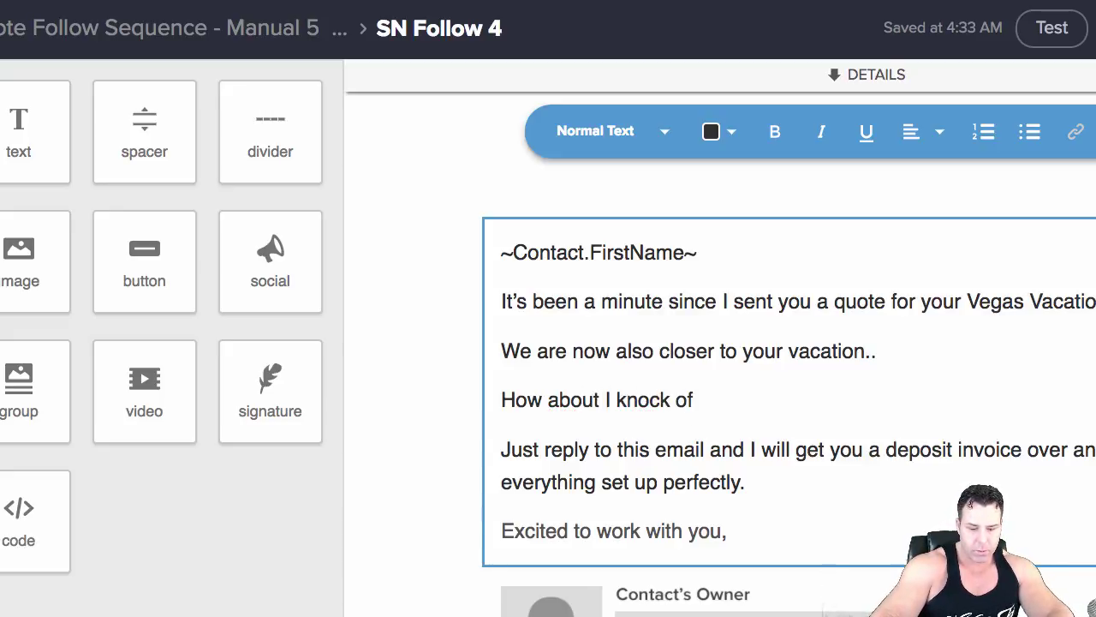
pyautogui.write('5% oif')
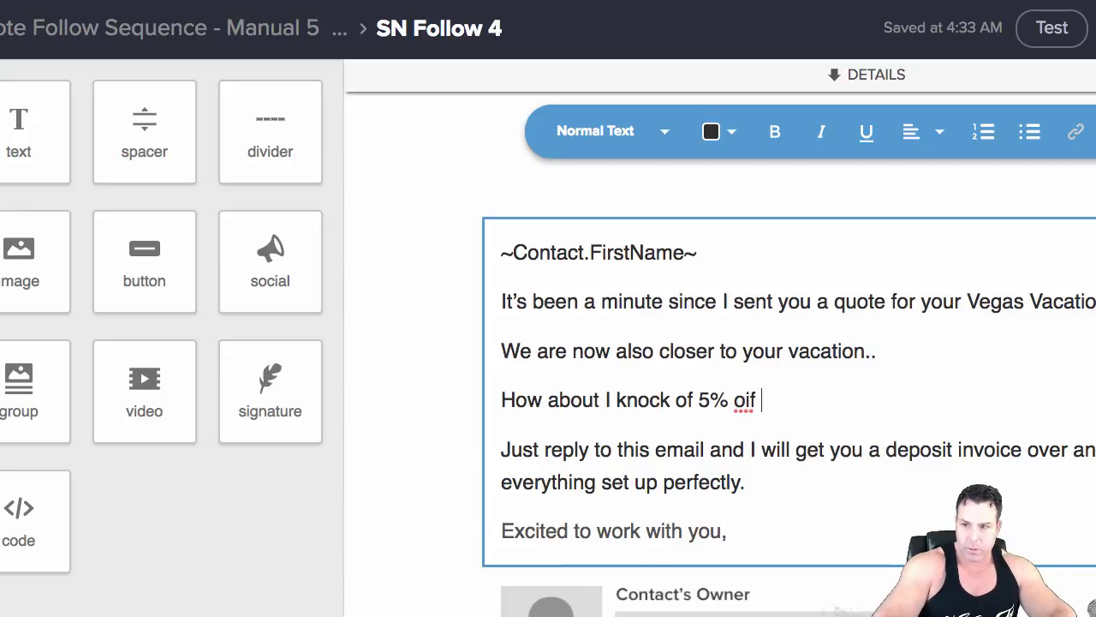
pyautogui.press('BackSpace')
pyautogui.press('BackSpace')
pyautogui.press('BackSpace')
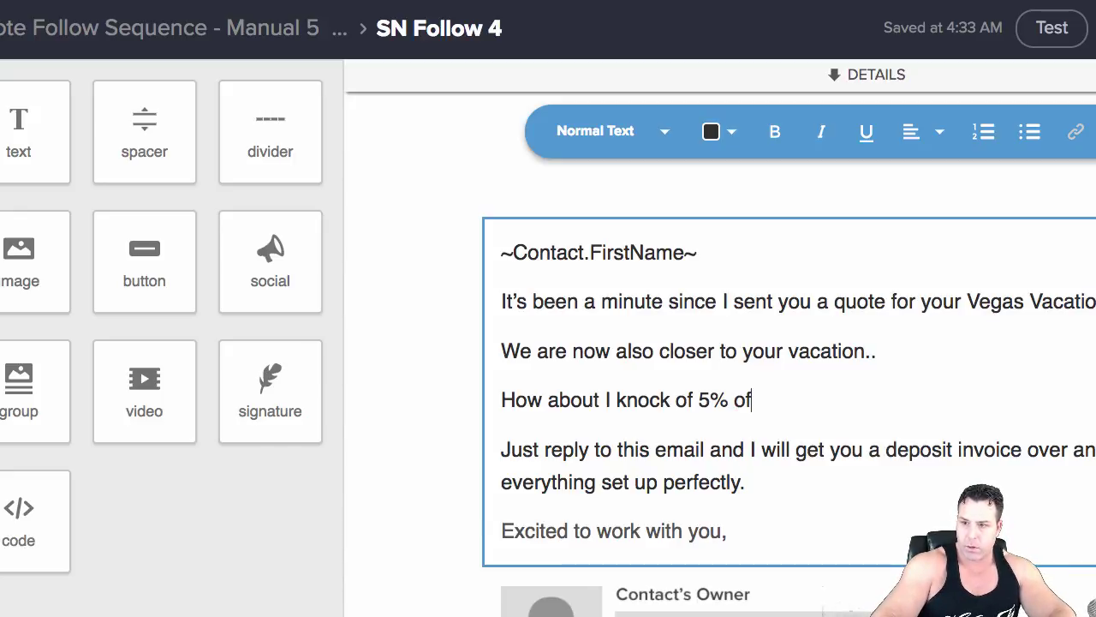
pyautogui.write('f you boo')
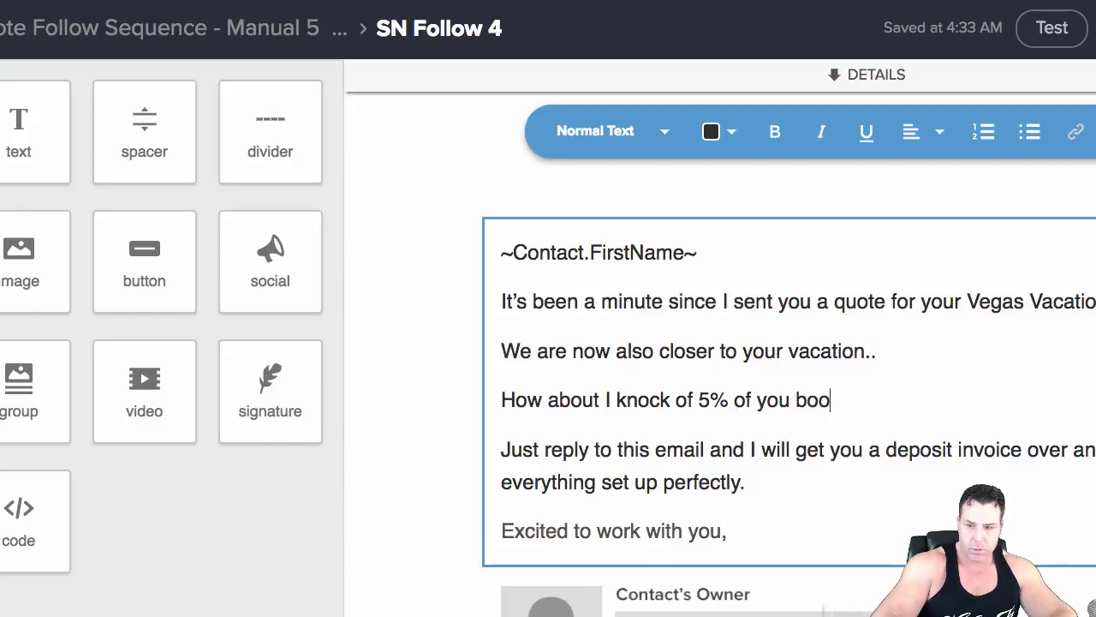
pyautogui.write('k today')
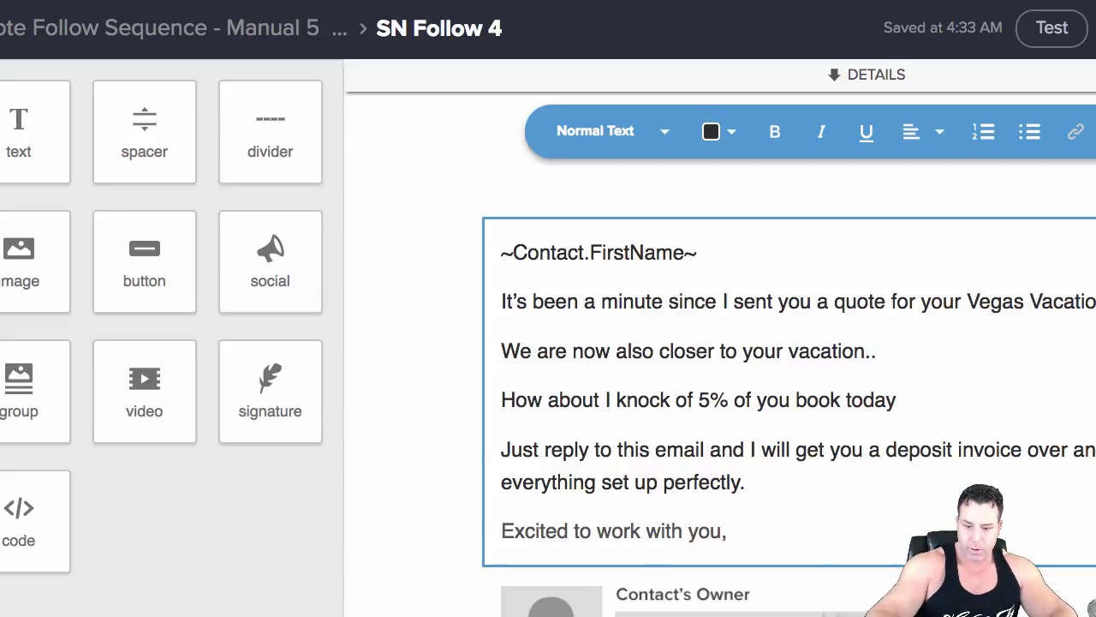
# Finish the 5% offer line in the email body with "??" and a smiling face with sunglasses emoji
pyautogui.write('??')
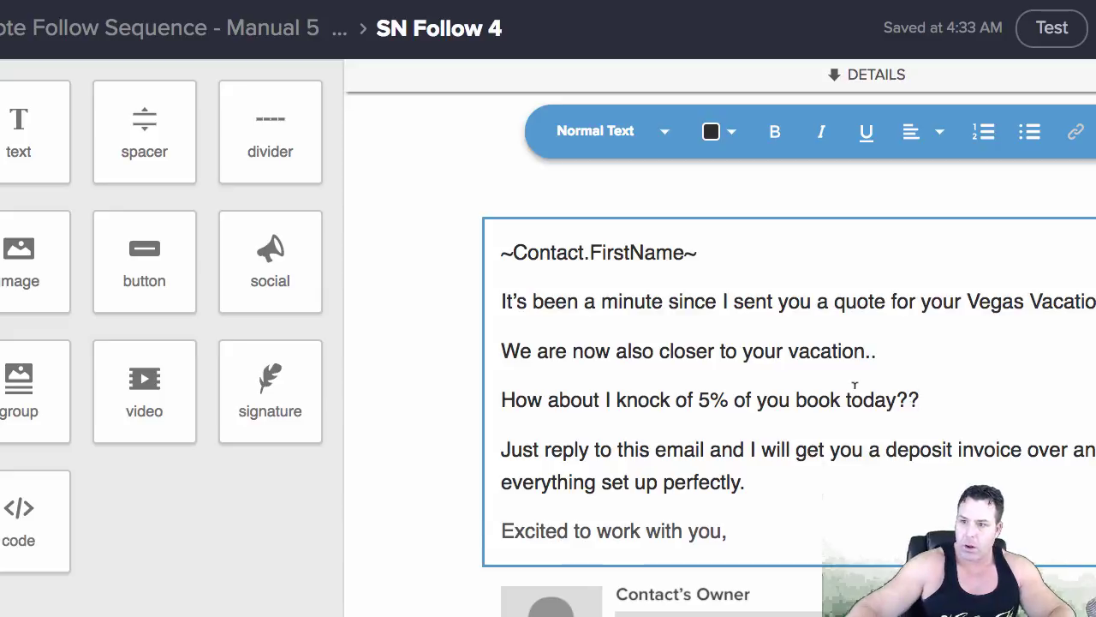
pyautogui.press('ctrl+super+space')
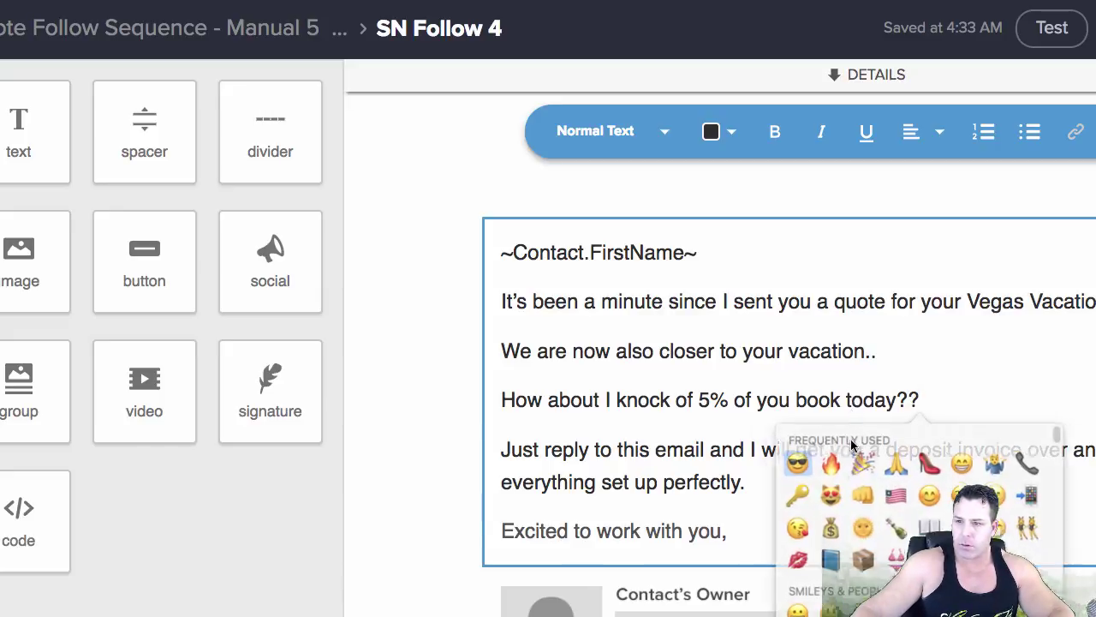
pyautogui.click(802, 461)
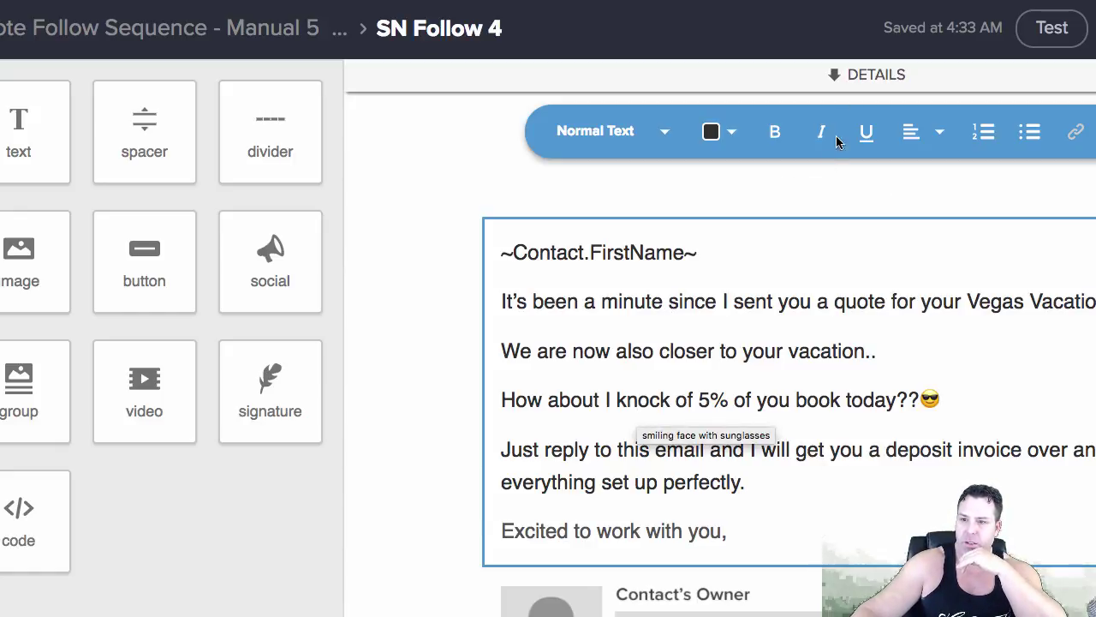
# Correct the capitalization in the email's subject line so it reads "How about I sweeten the deal?"
pyautogui.click(833, 77)
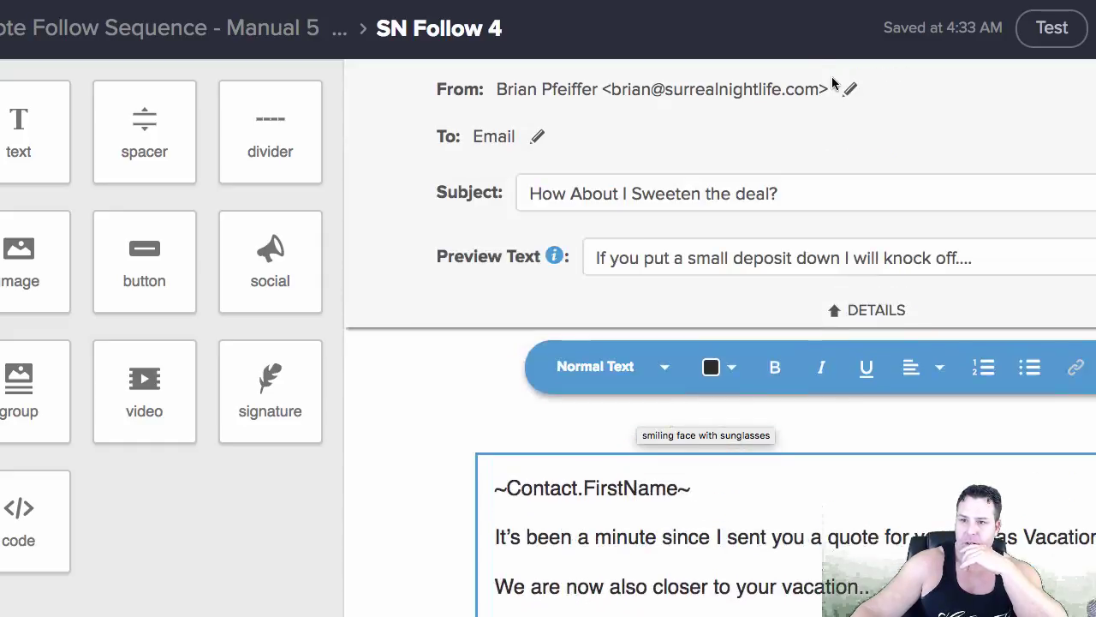
pyautogui.click(643, 193)
pyautogui.press('BackSpace')
pyautogui.write('s')
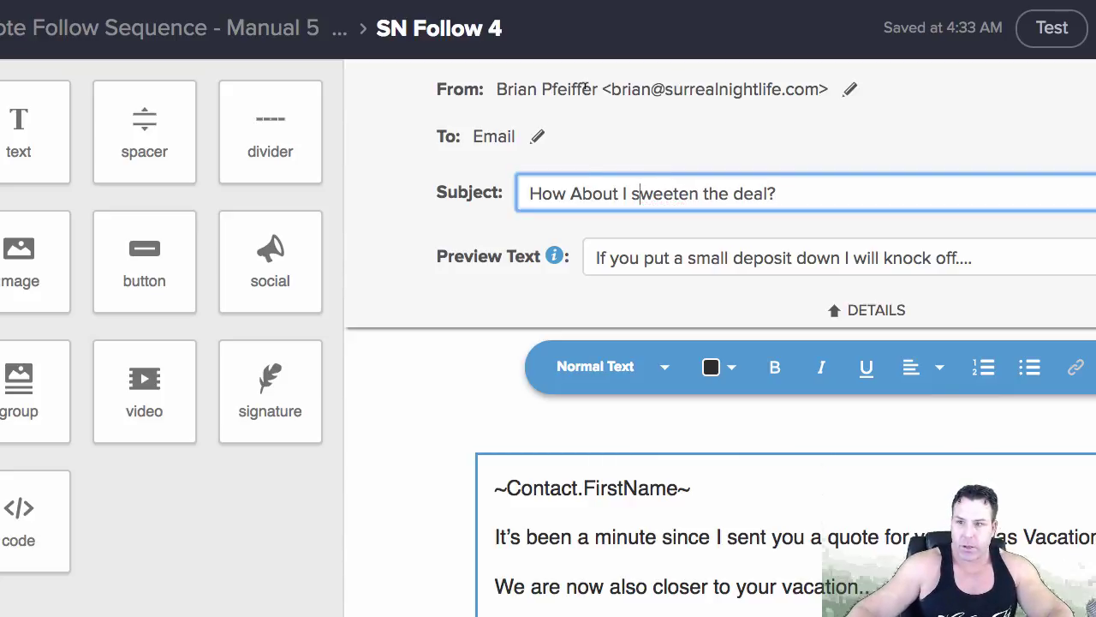
pyautogui.click(584, 193)
pyautogui.press('BackSpace')
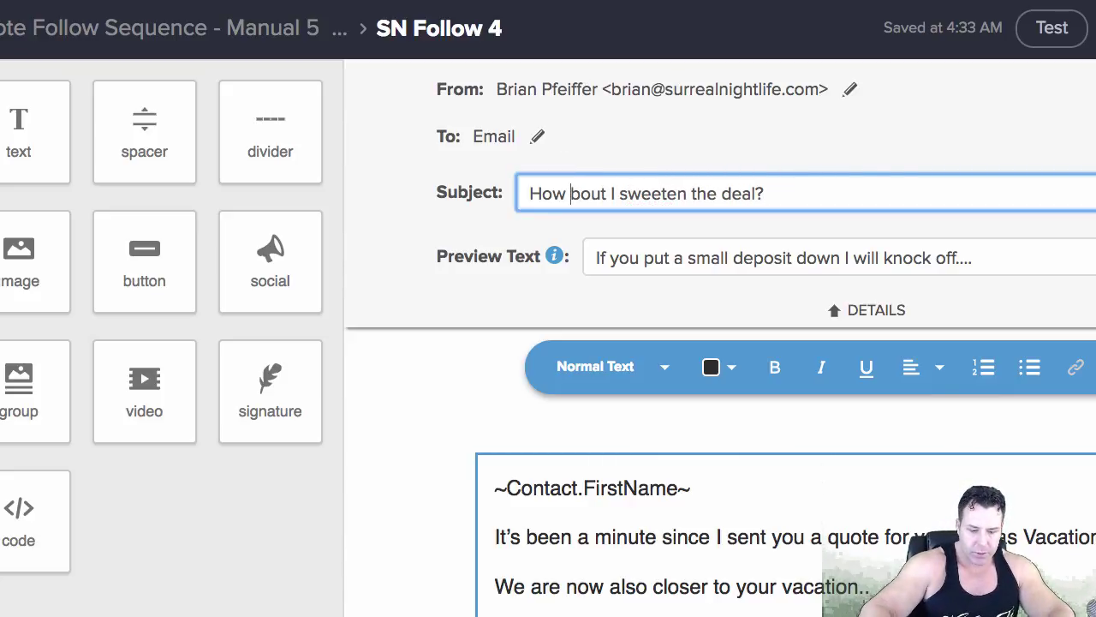
pyautogui.write('a')
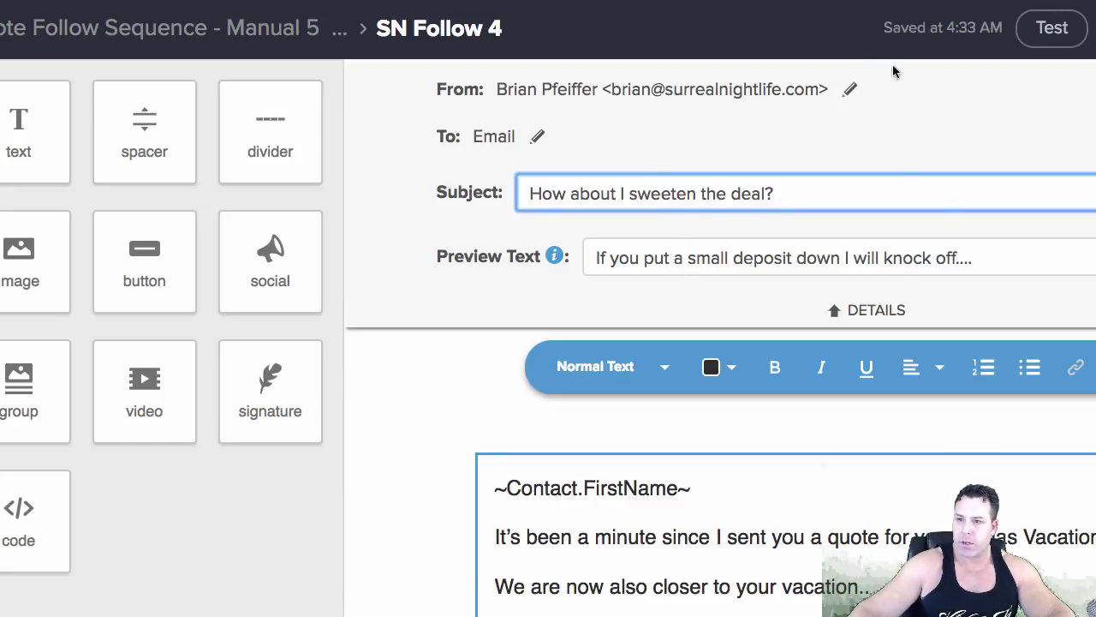
pyautogui.click(878, 310)
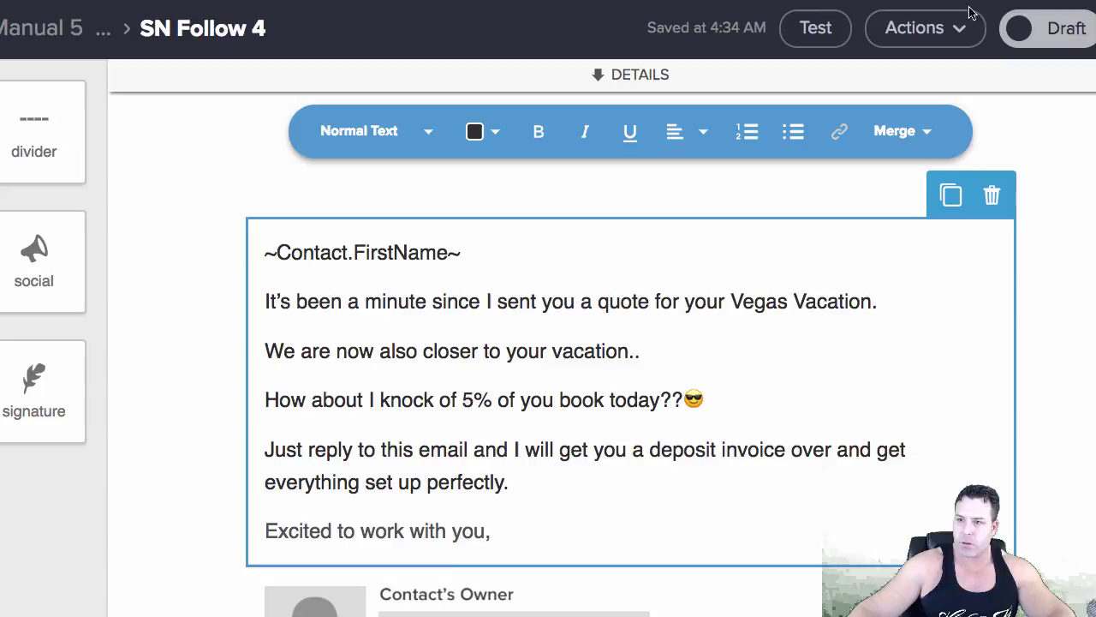
# Mark the SN Follow 4 email as Ready and open the Send HTTP Post that follows it in the sequence
pyautogui.click(1024, 33)
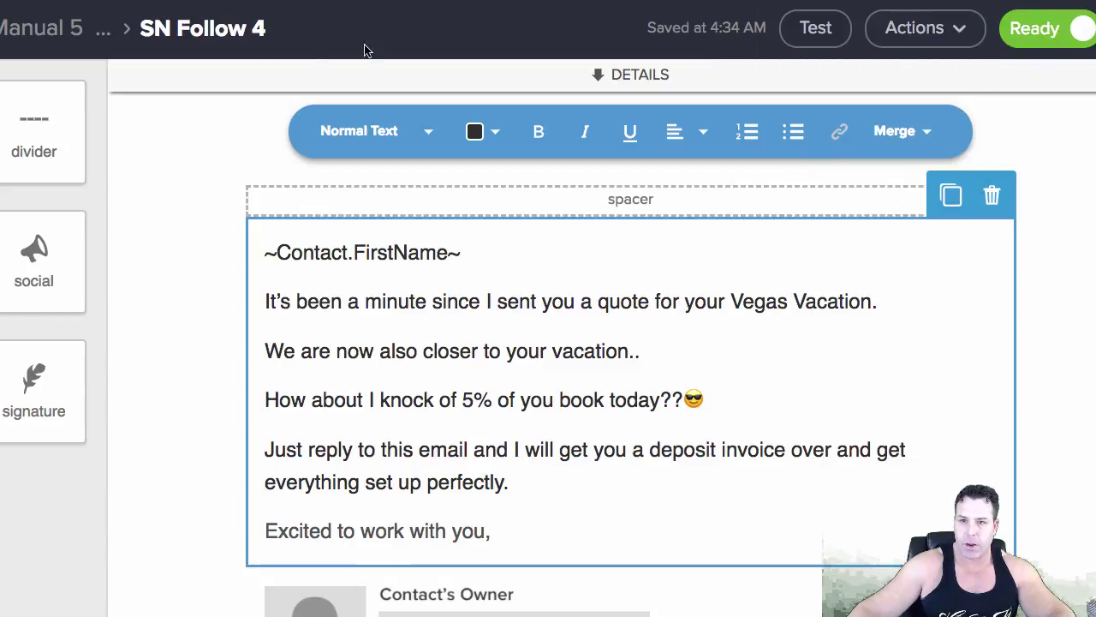
pyautogui.click(56, 29)
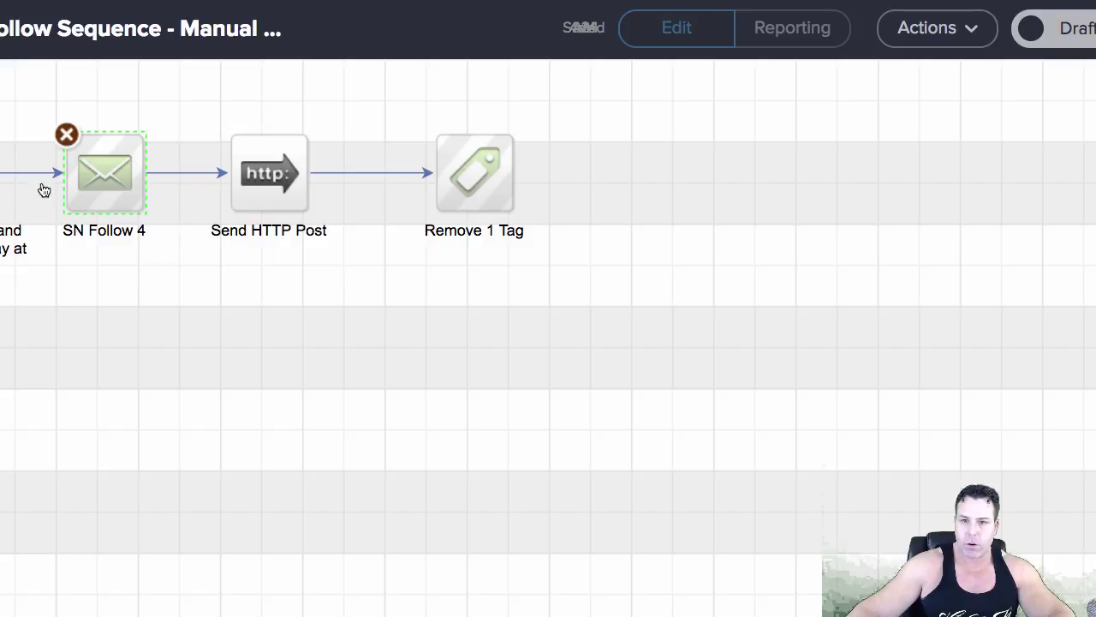
pyautogui.doubleClick(263, 183)
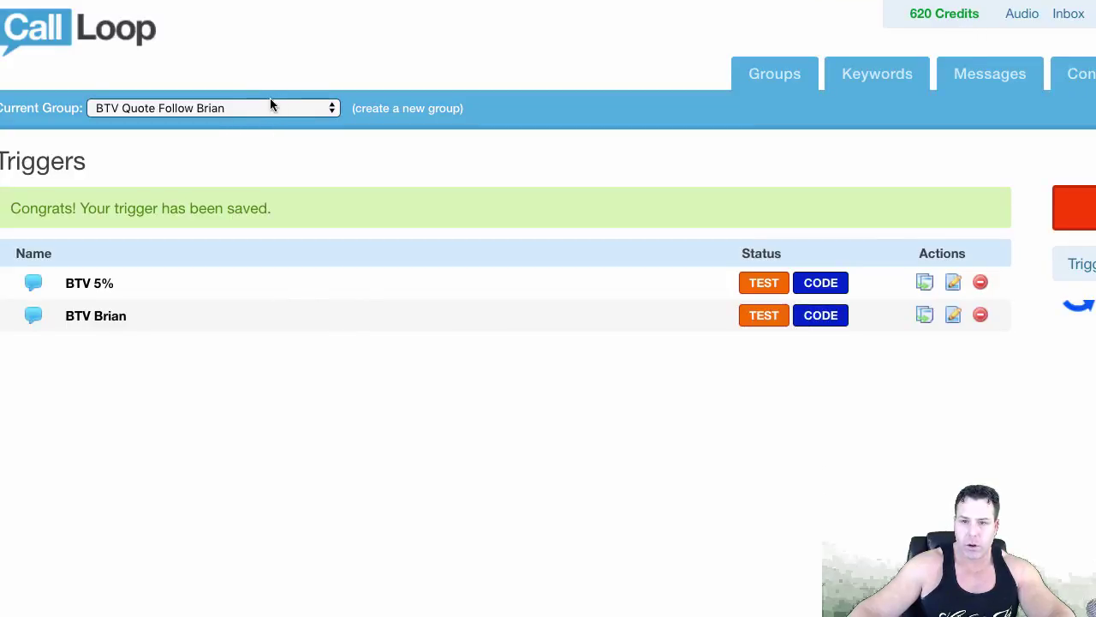
# In Call Loop, switch to the SurrealNightlife Leads Sequence group and copy the message text of the Welcome Message Surreal trigger
pyautogui.click(193, 109)
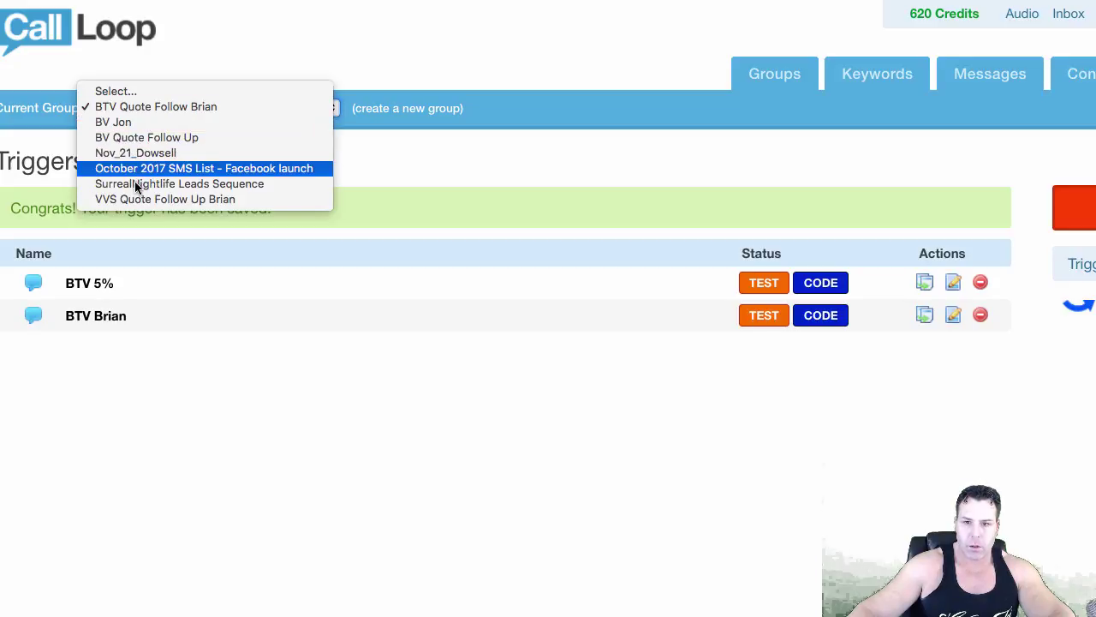
pyautogui.press('Escape')
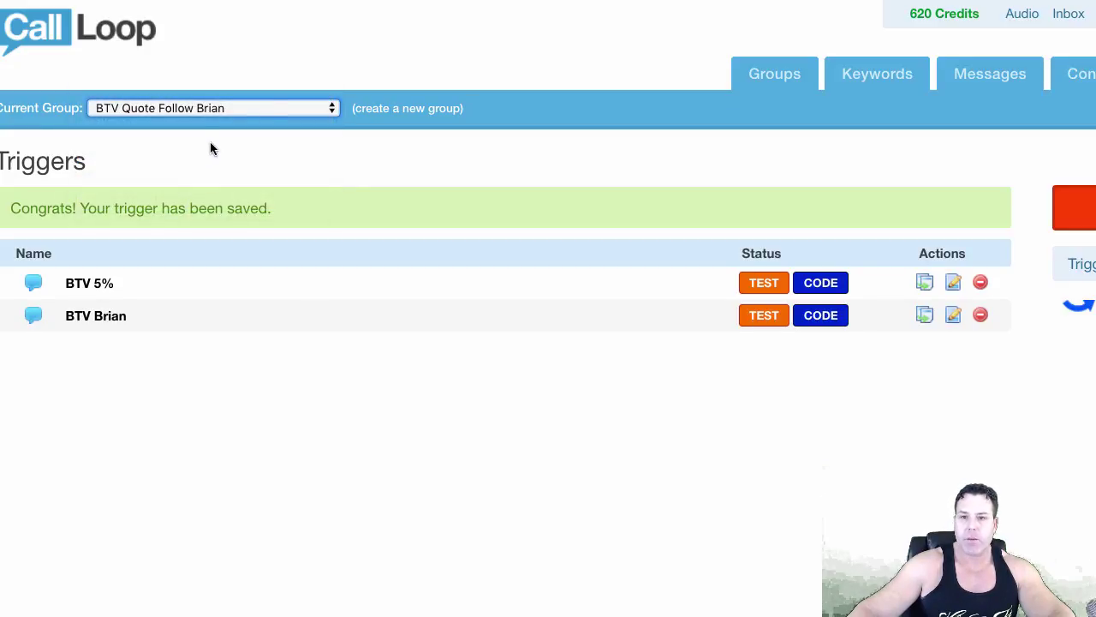
pyautogui.press('s')
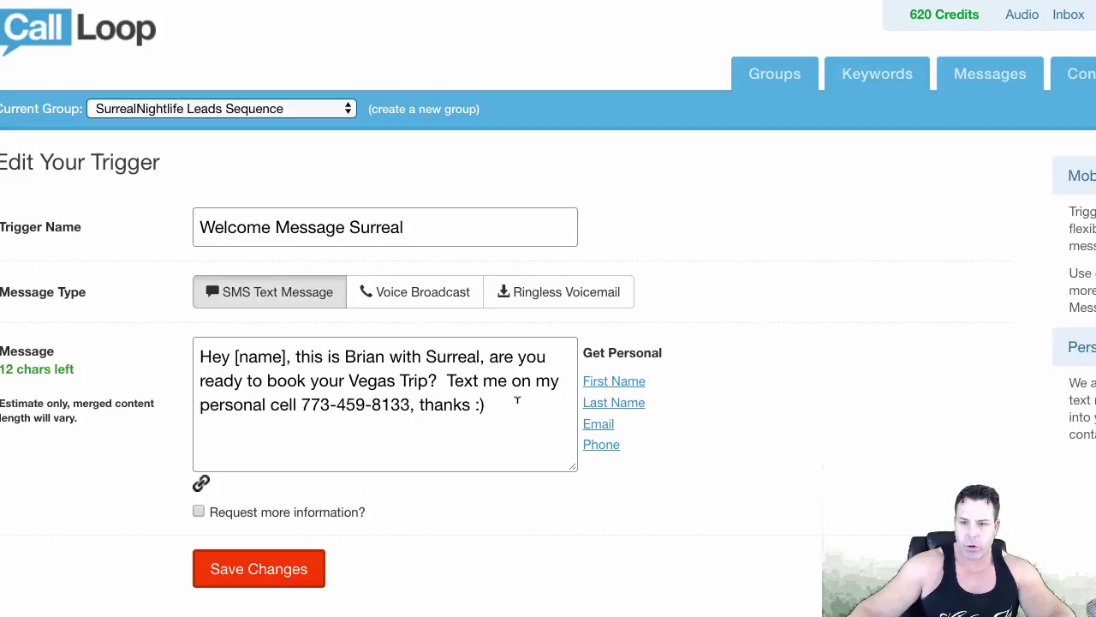
pyautogui.moveTo(516, 398); pyautogui.dragTo(156, 343)
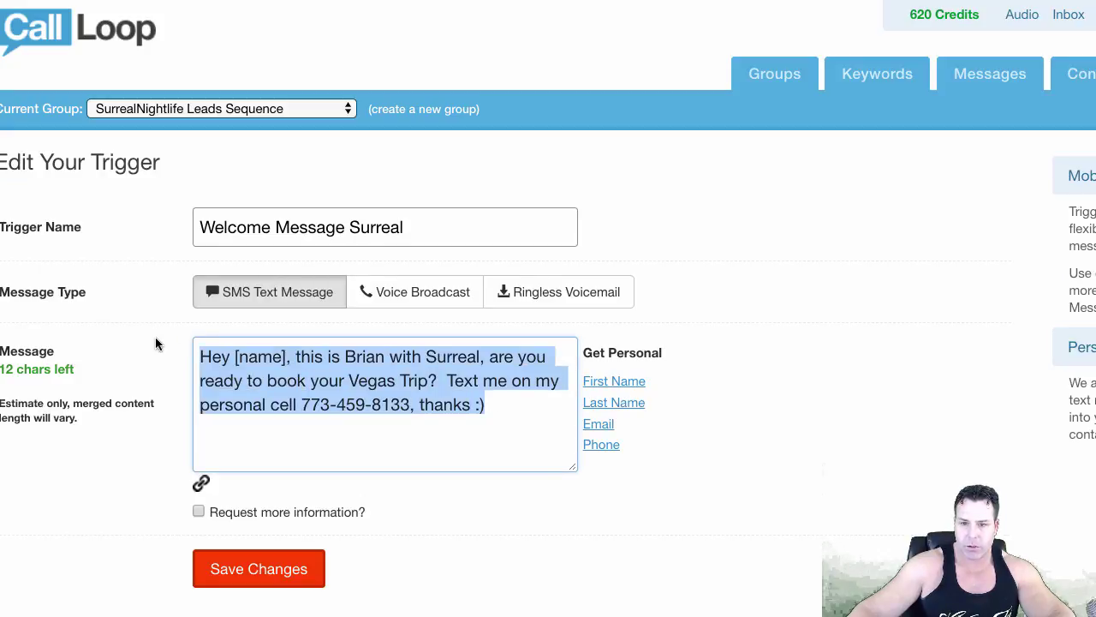
pyautogui.rightClick(310, 417)
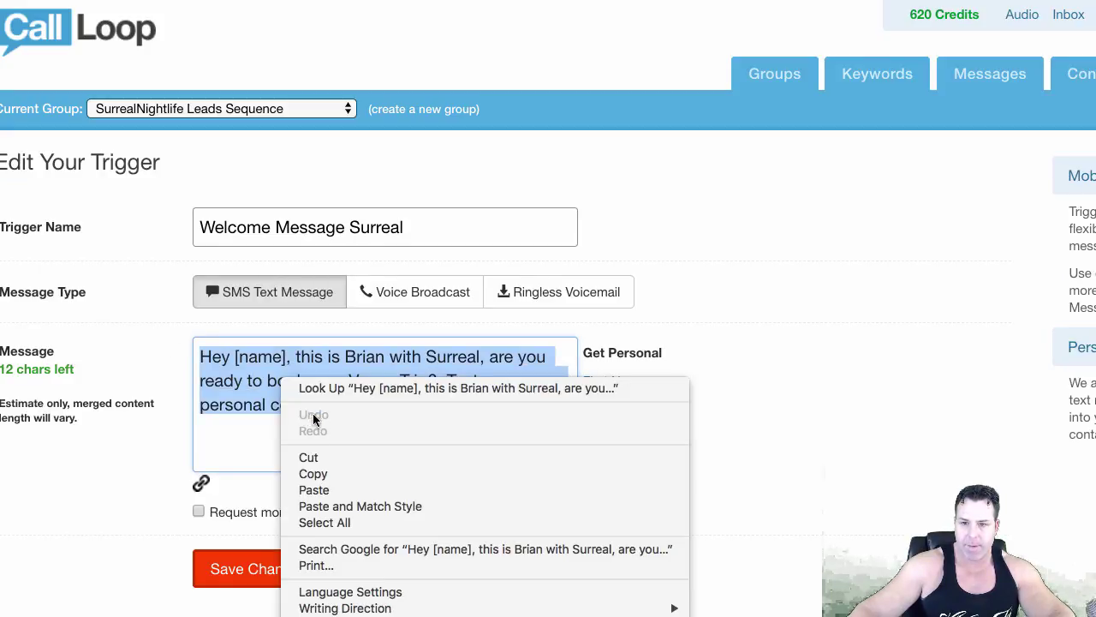
pyautogui.click(313, 474)
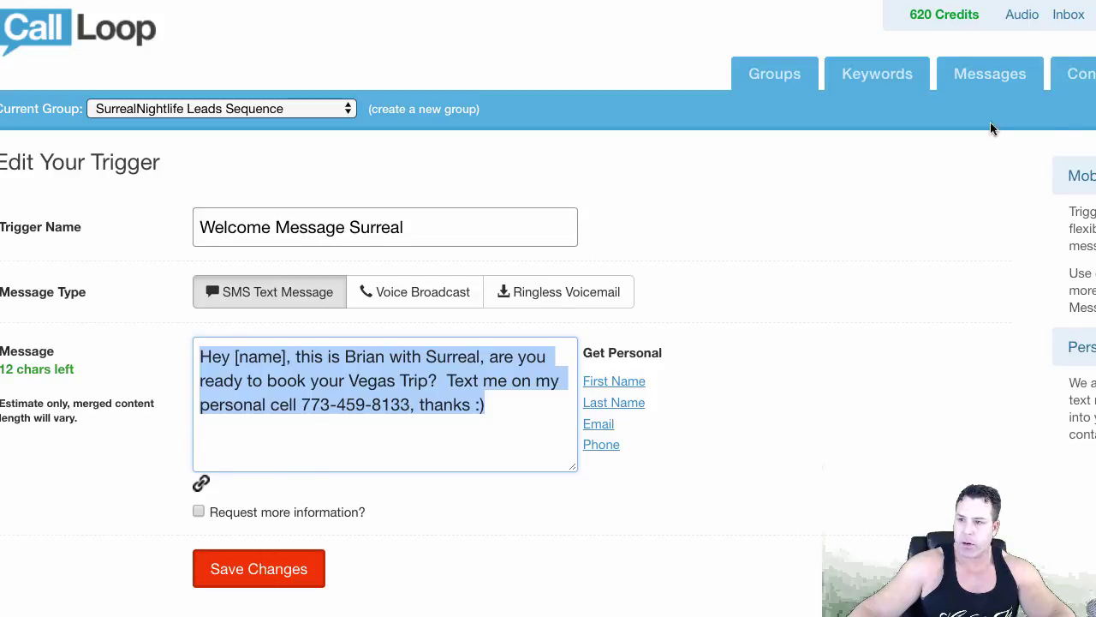
# Return to the group's trigger list and start creating a new trigger in SurrealNightlife Leads Sequence
pyautogui.click(992, 74)
pyautogui.click(988, 183)
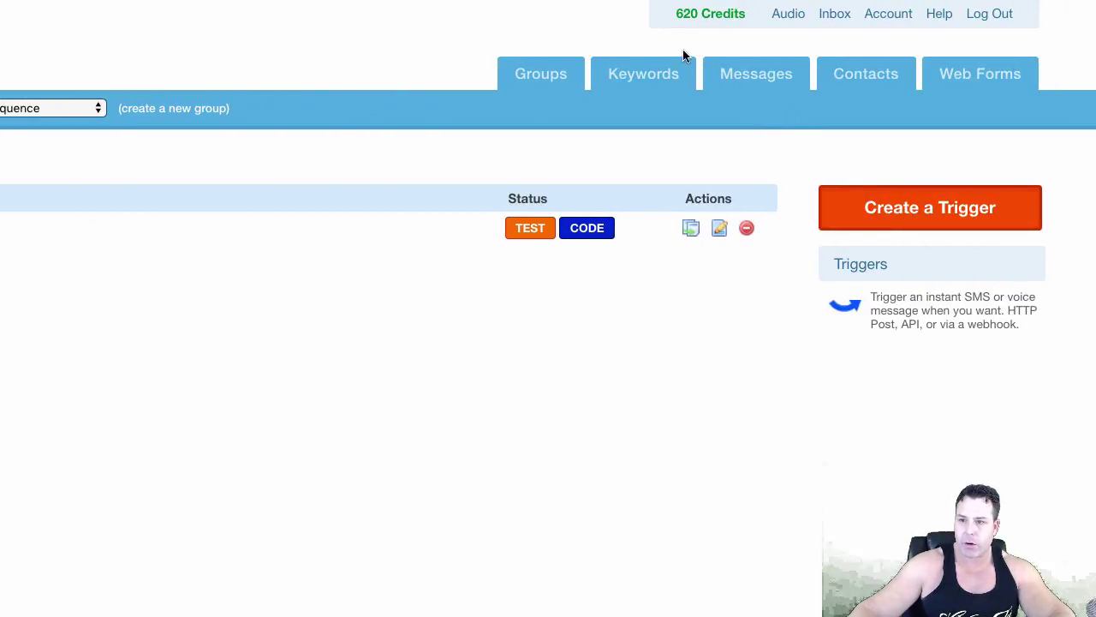
pyautogui.hotkey('ctrl', 'Tab')
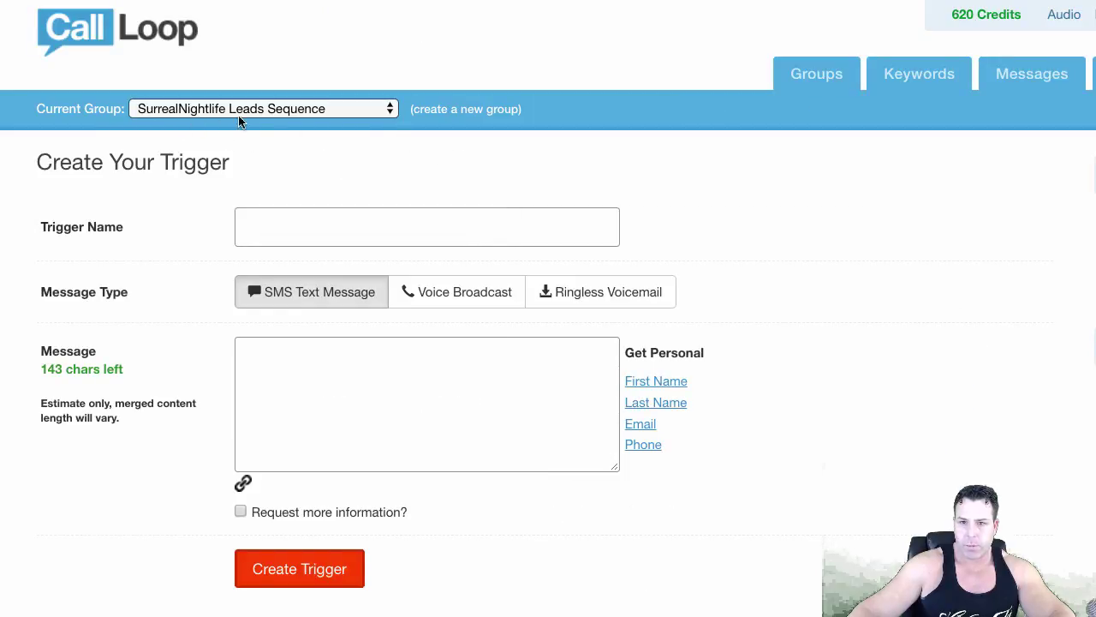
pyautogui.click(282, 218)
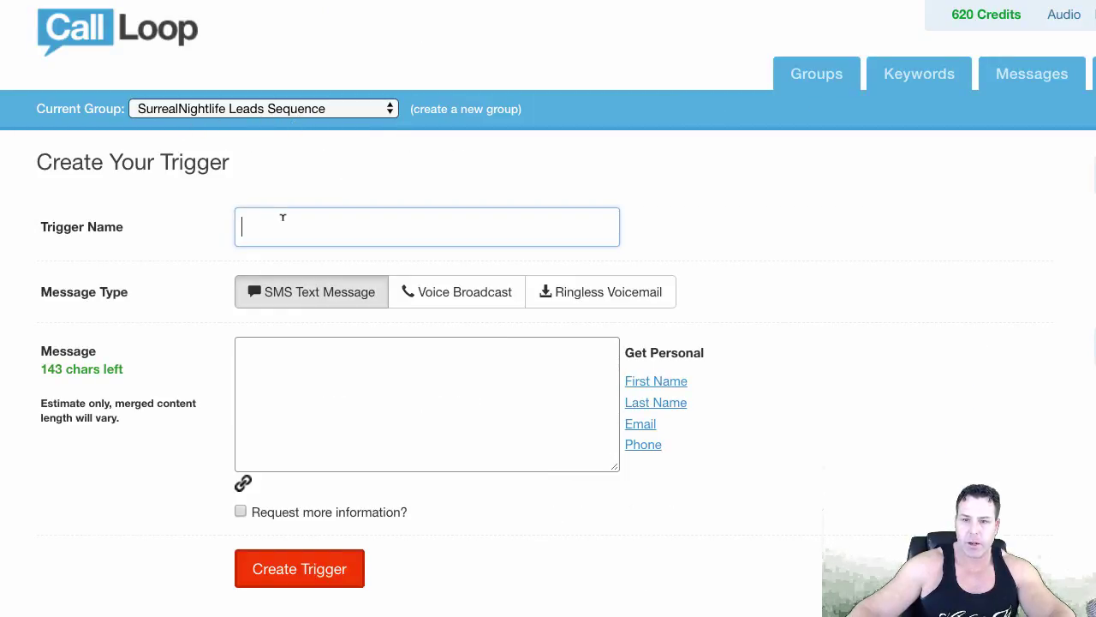
pyautogui.write('SN 5')
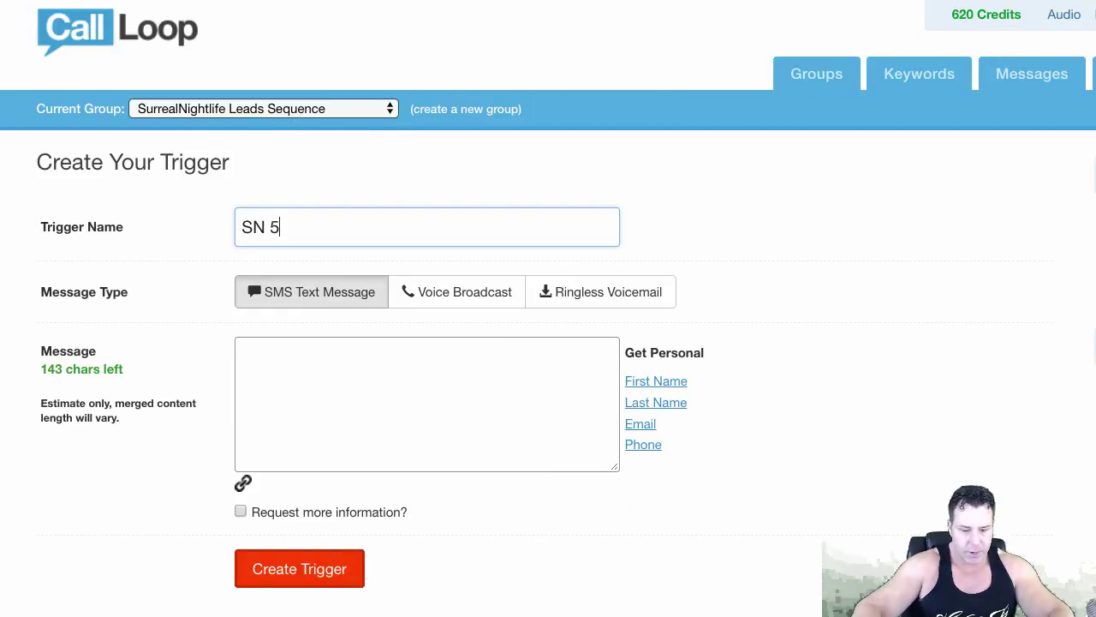
pyautogui.write('%')
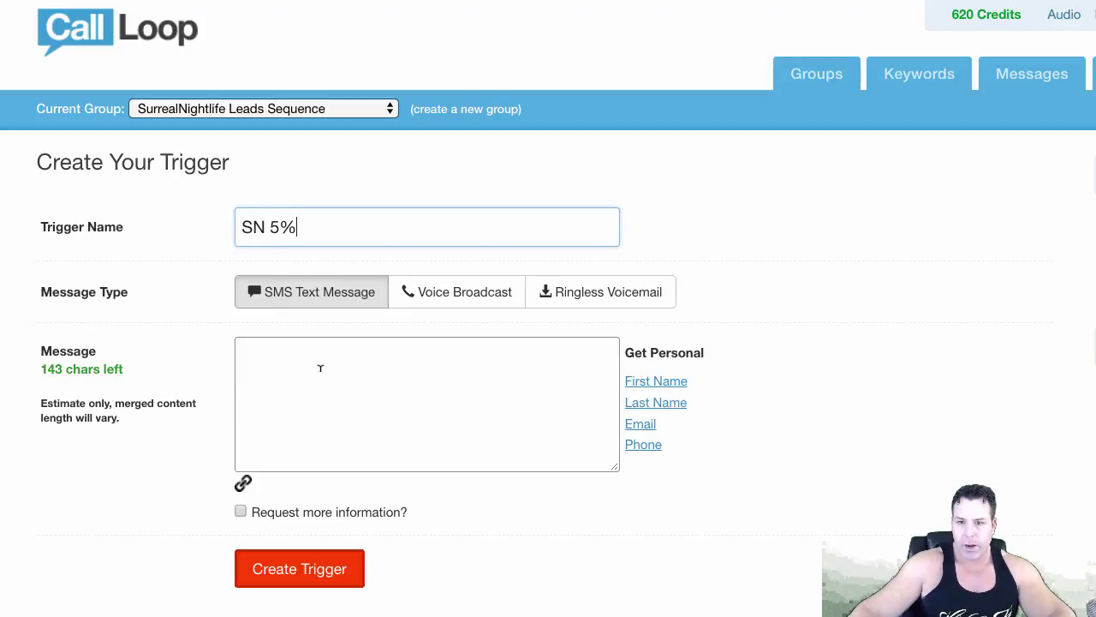
pyautogui.rightClick(320, 370)
pyautogui.click(271, 359)
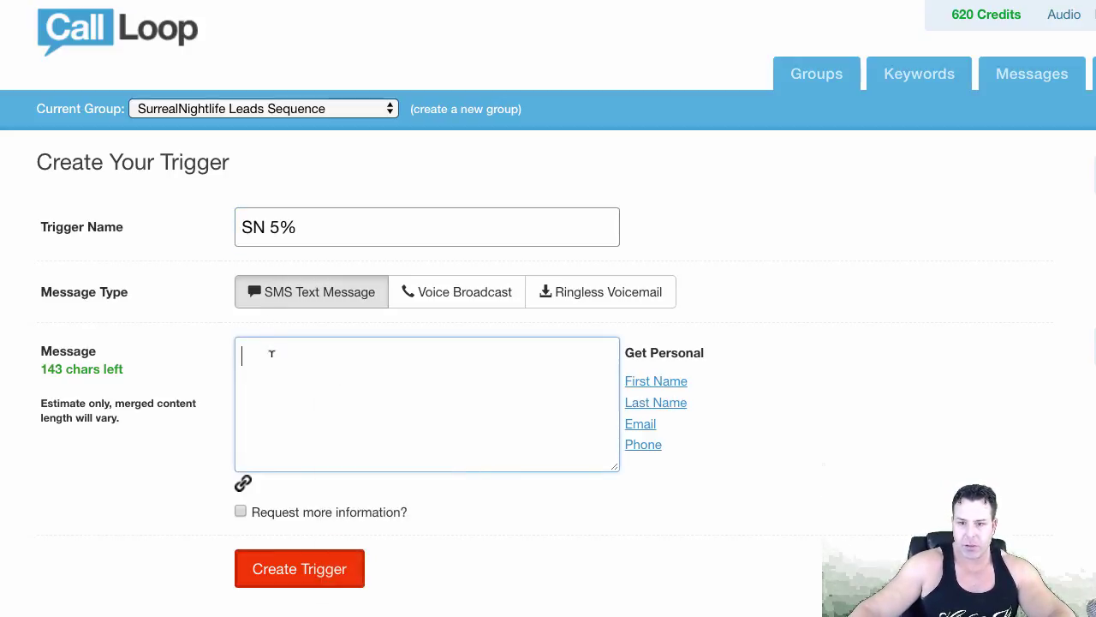
pyautogui.rightClick(271, 354)
pyautogui.click(291, 364)
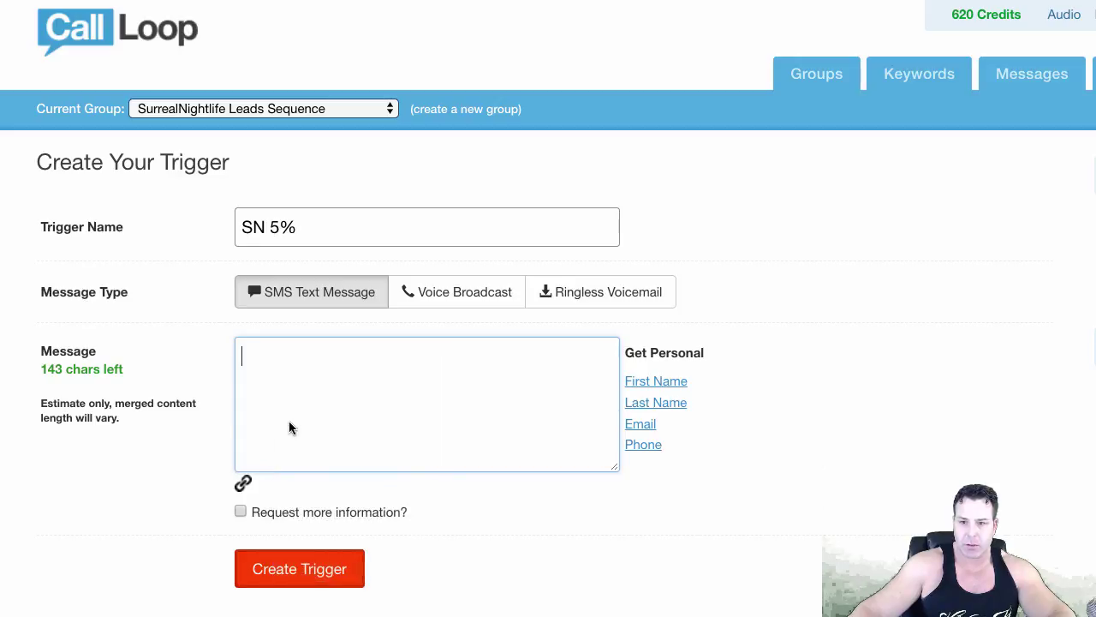
# Paste the copied welcome text as the new trigger's SMS message and name the trigger "SN 5%"
pyautogui.rightClick(279, 366)
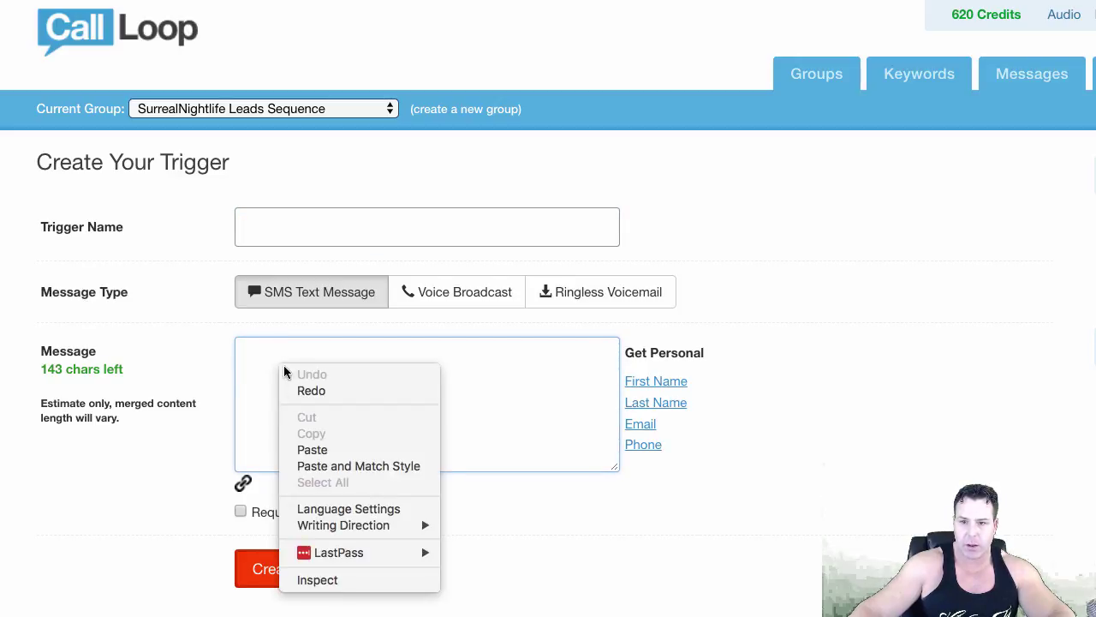
pyautogui.click(282, 248)
pyautogui.hotkey('ctrl', 'v')
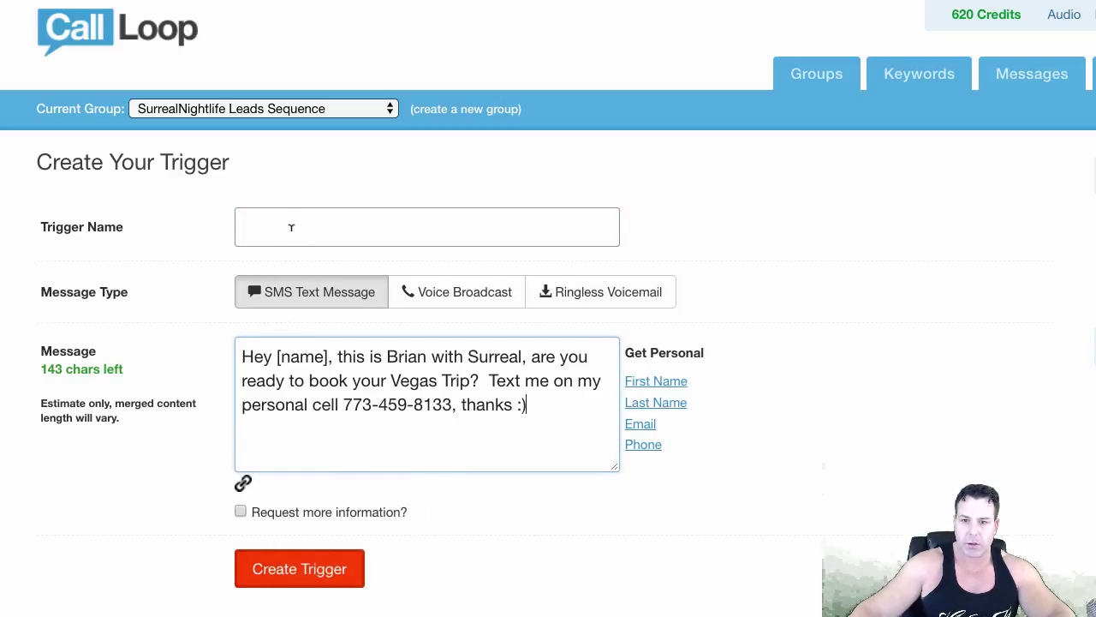
pyautogui.click(292, 226)
pyautogui.write('SN 5')
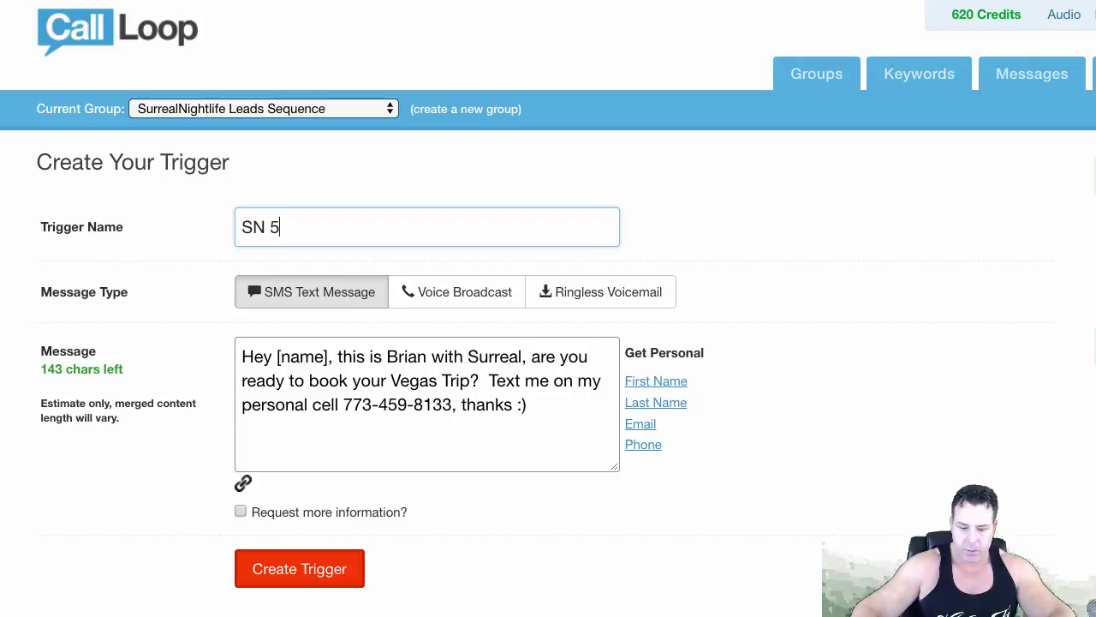
pyautogui.write('%')
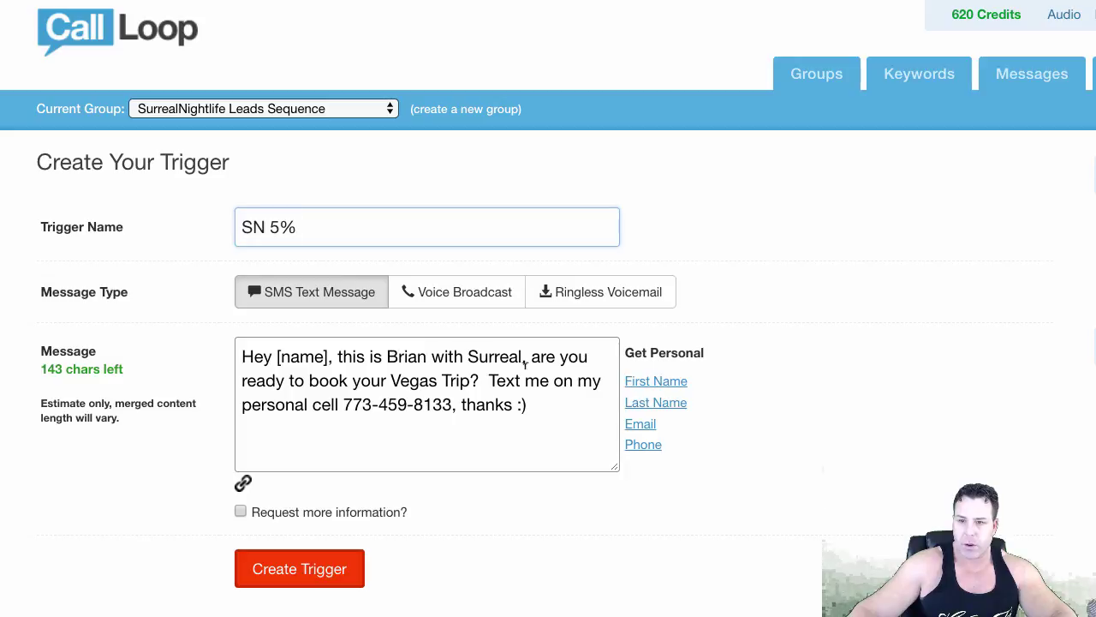
# Replace the question in the SN 5% message with "how about I knock off 5% if you book today" and create the trigger
pyautogui.click(540, 356)
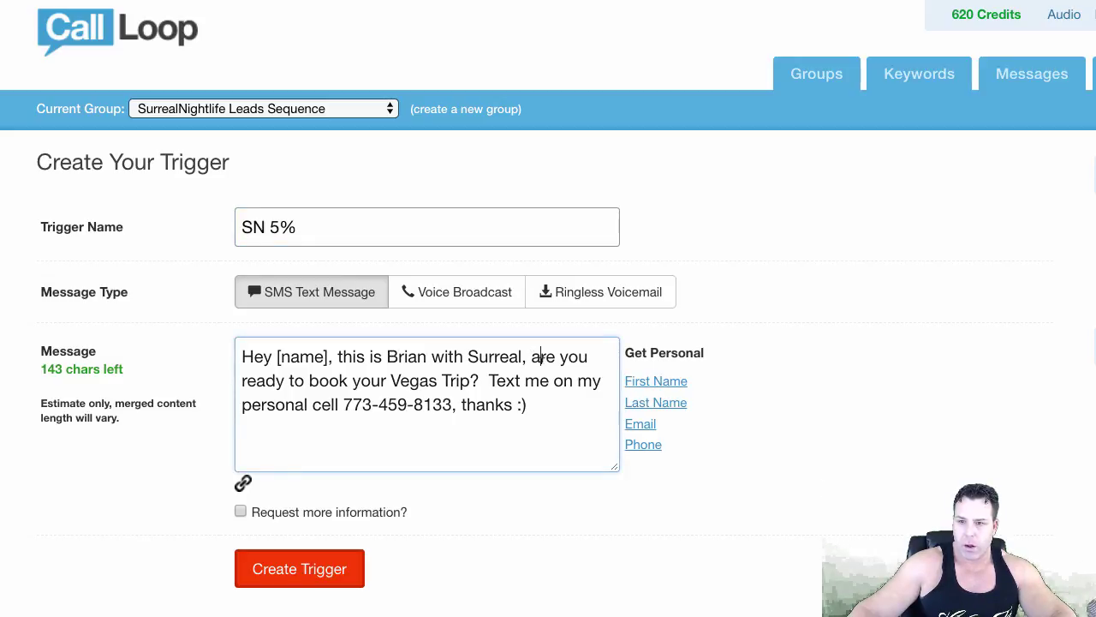
pyautogui.moveTo(531, 357); pyautogui.dragTo(476, 382)
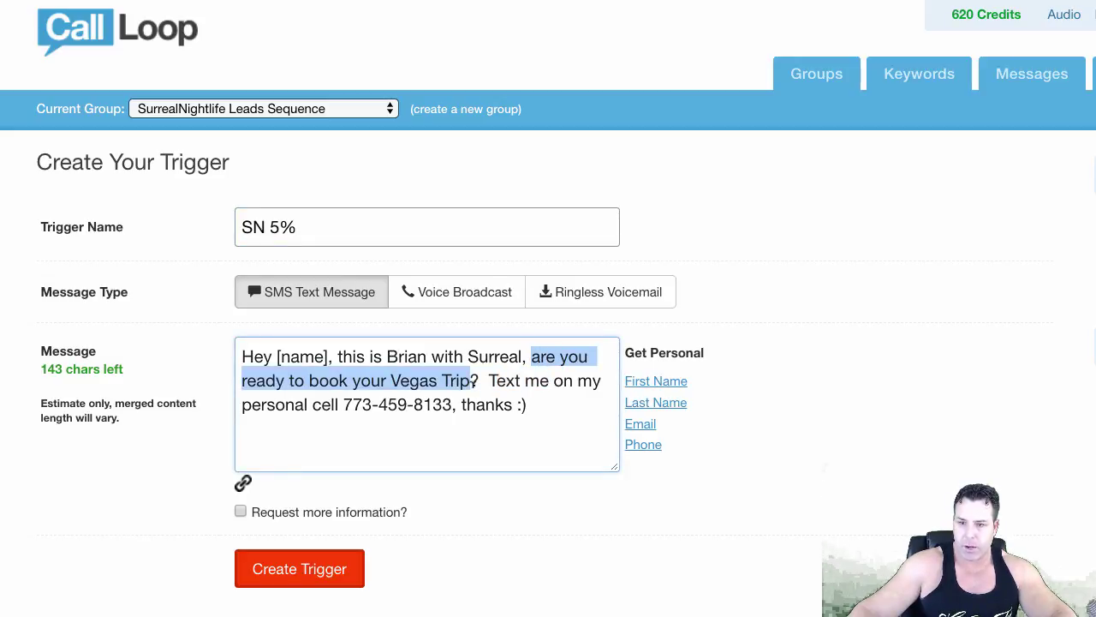
pyautogui.press('BackSpace')
pyautogui.write('how anb')
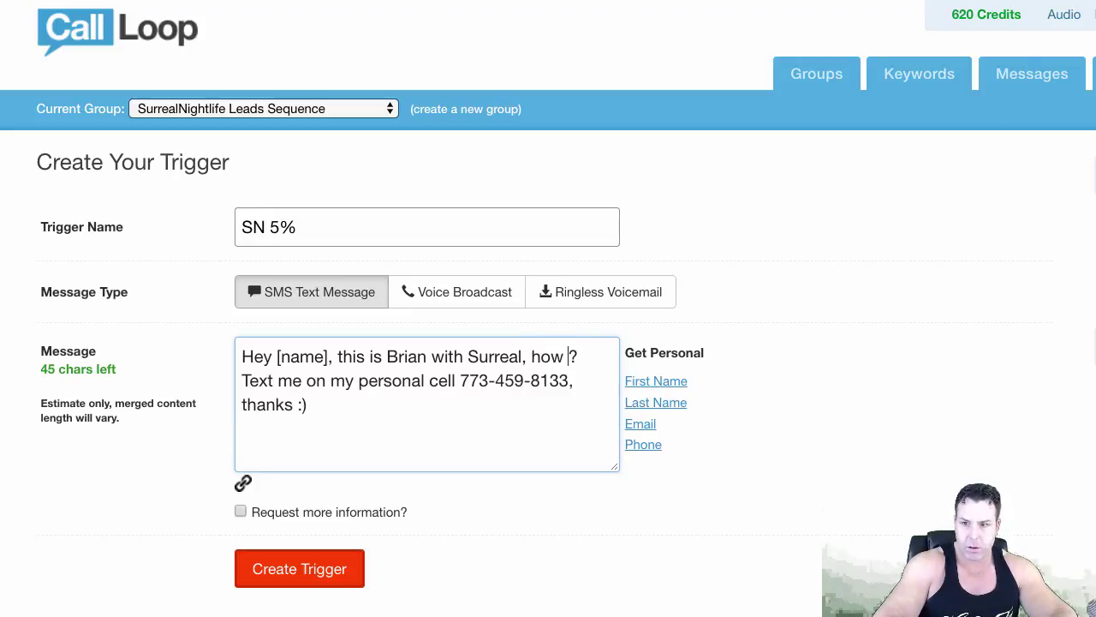
pyautogui.press('BackSpace')
pyautogui.press('BackSpace')
pyautogui.write('bout ')
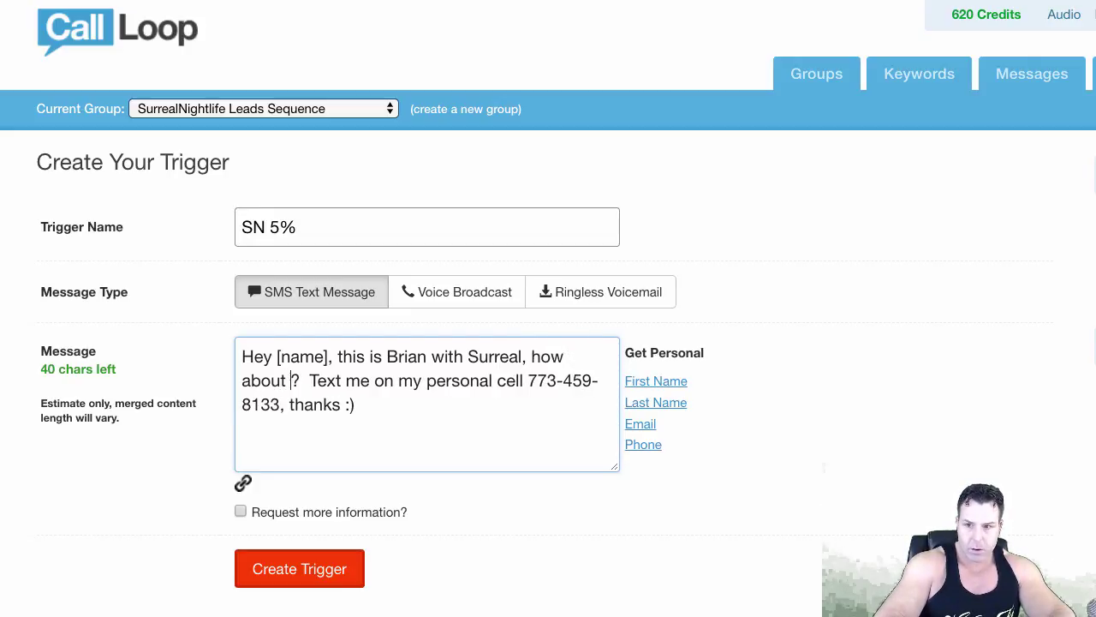
pyautogui.write('I knoc')
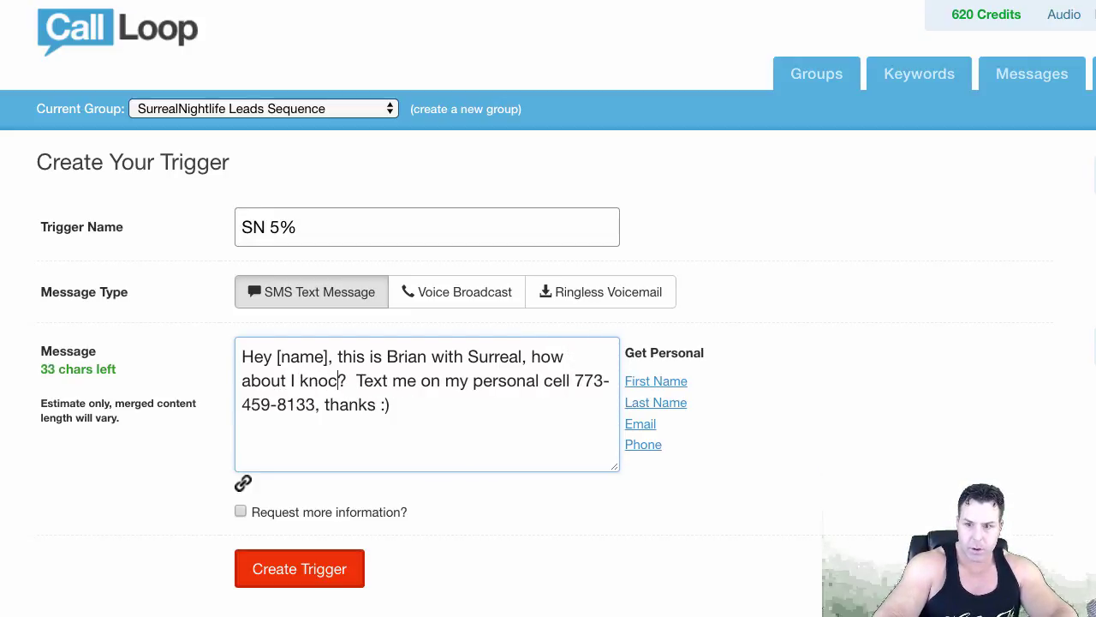
pyautogui.press('BackSpace')
pyautogui.write('ck og')
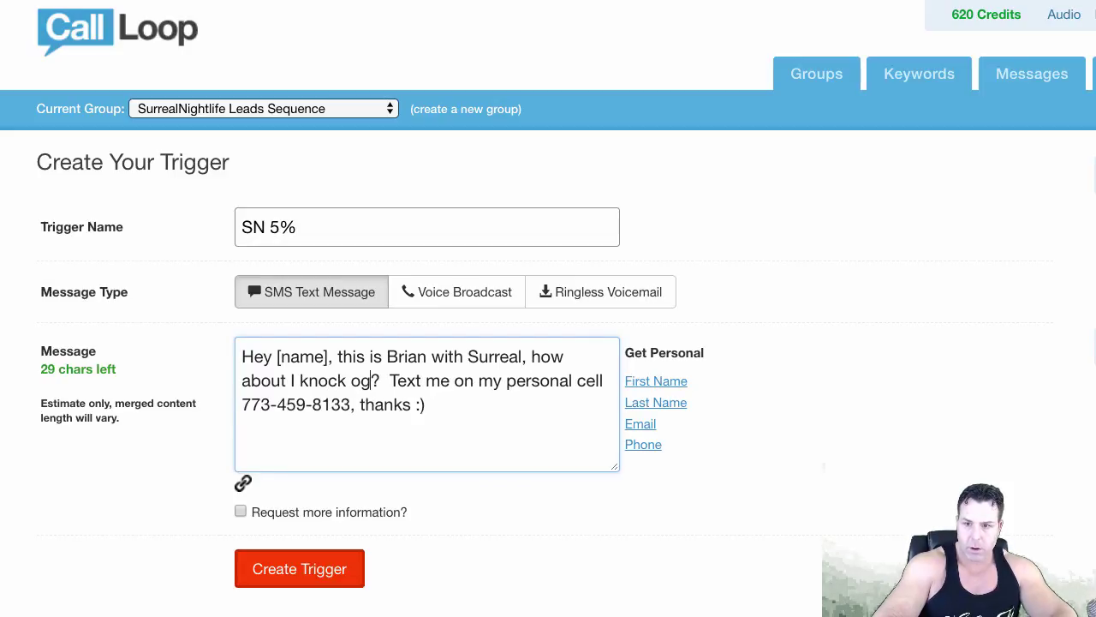
pyautogui.press('BackSpace')
pyautogui.write('ff 5% ')
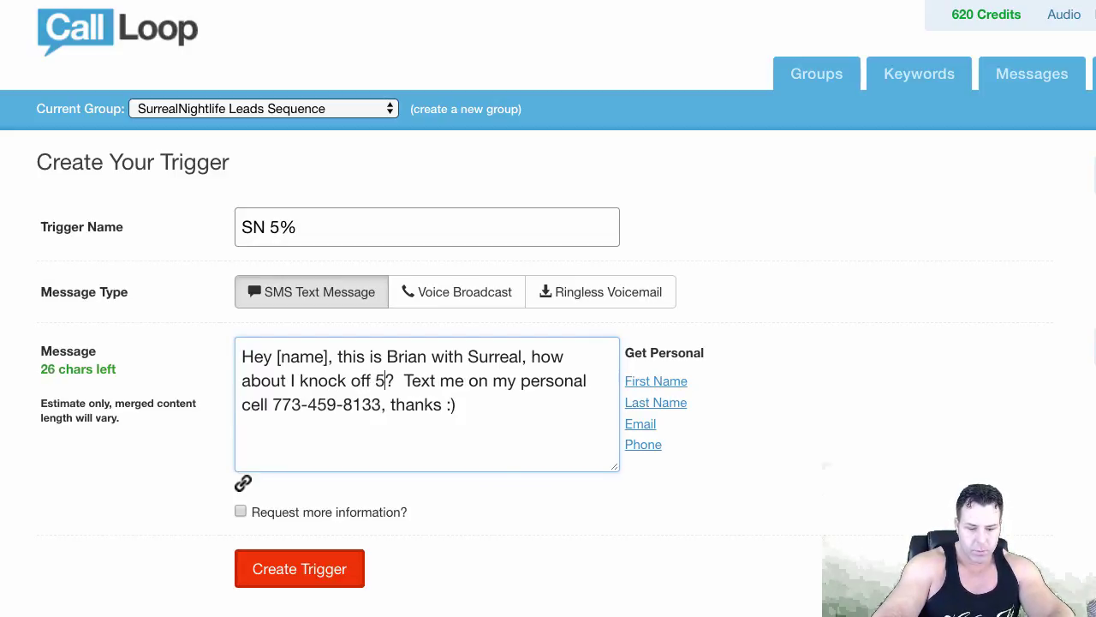
pyautogui.write('if yuo')
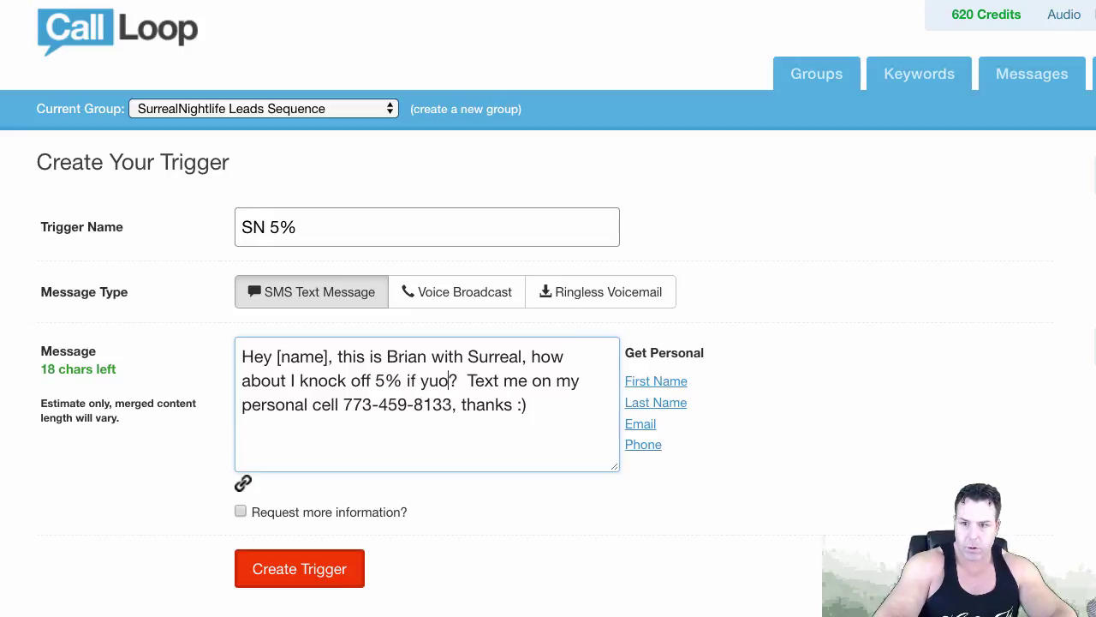
pyautogui.press('BackSpace')
pyautogui.press('BackSpace')
pyautogui.press('BackSpace')
pyautogui.write('you book ot')
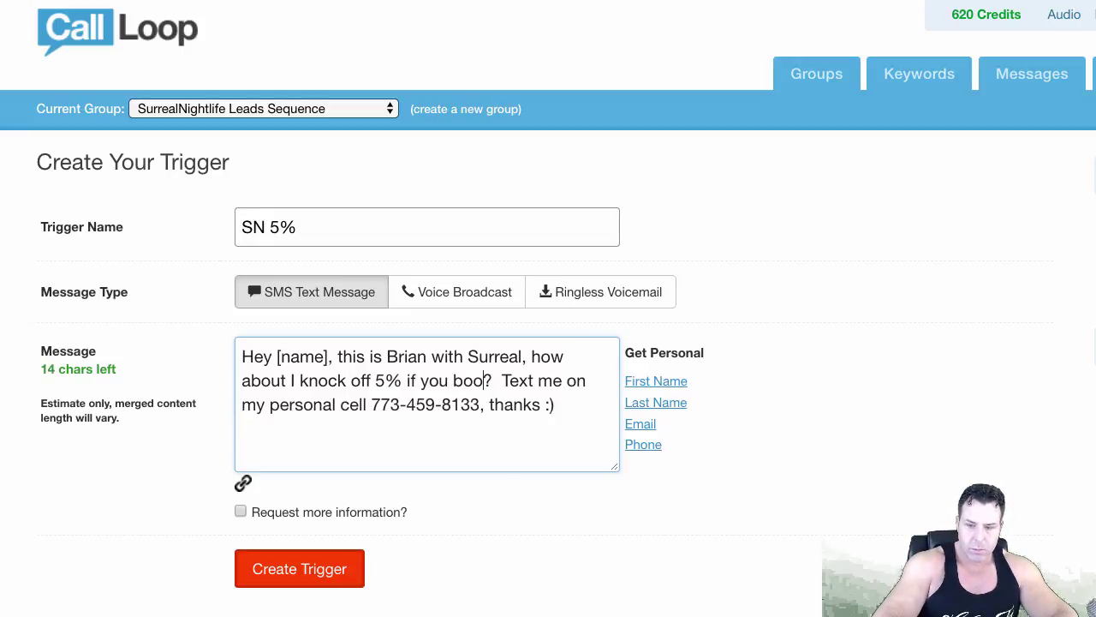
pyautogui.press('BackSpace')
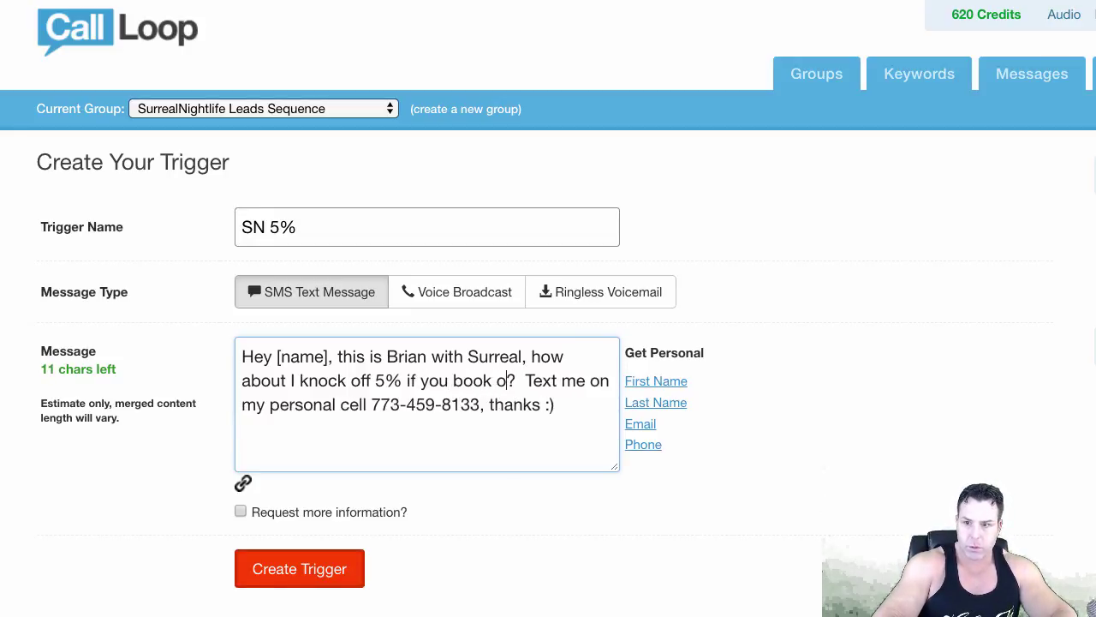
pyautogui.press('BackSpace')
pyautogui.write('today')
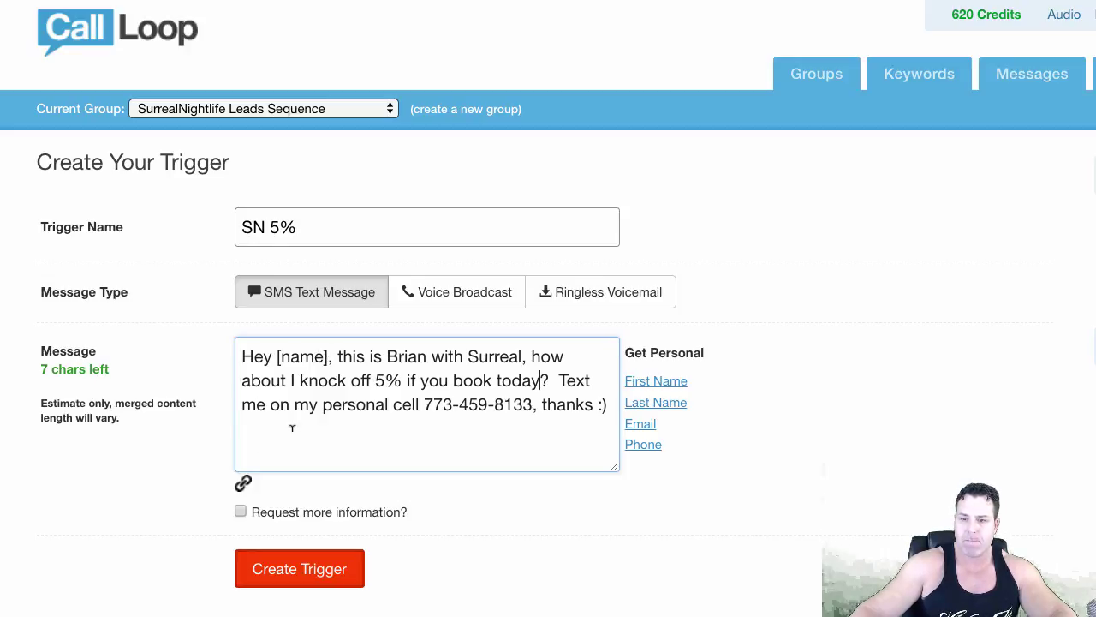
pyautogui.click(305, 572)
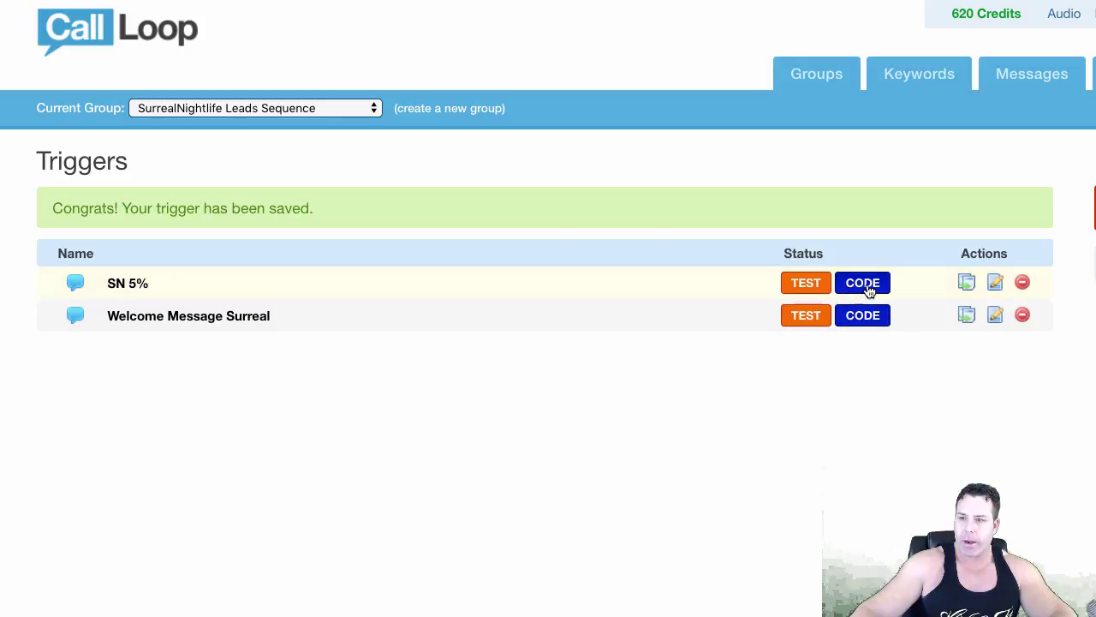
# Open the trigger code of the SN 5% trigger and copy its URL
pyautogui.click(863, 285)
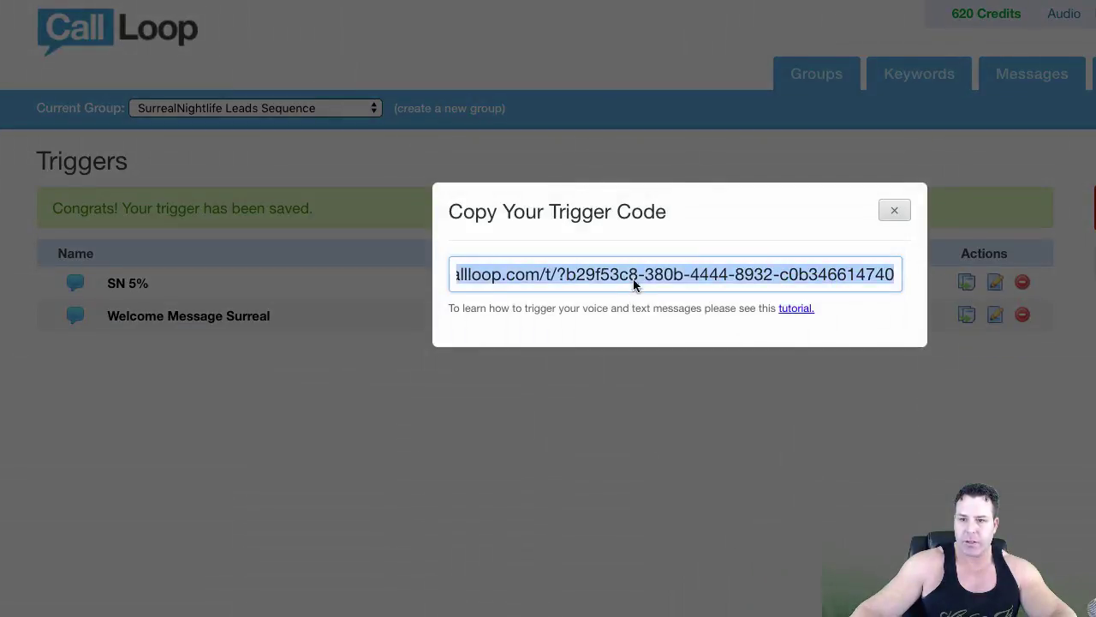
pyautogui.rightClick(646, 278)
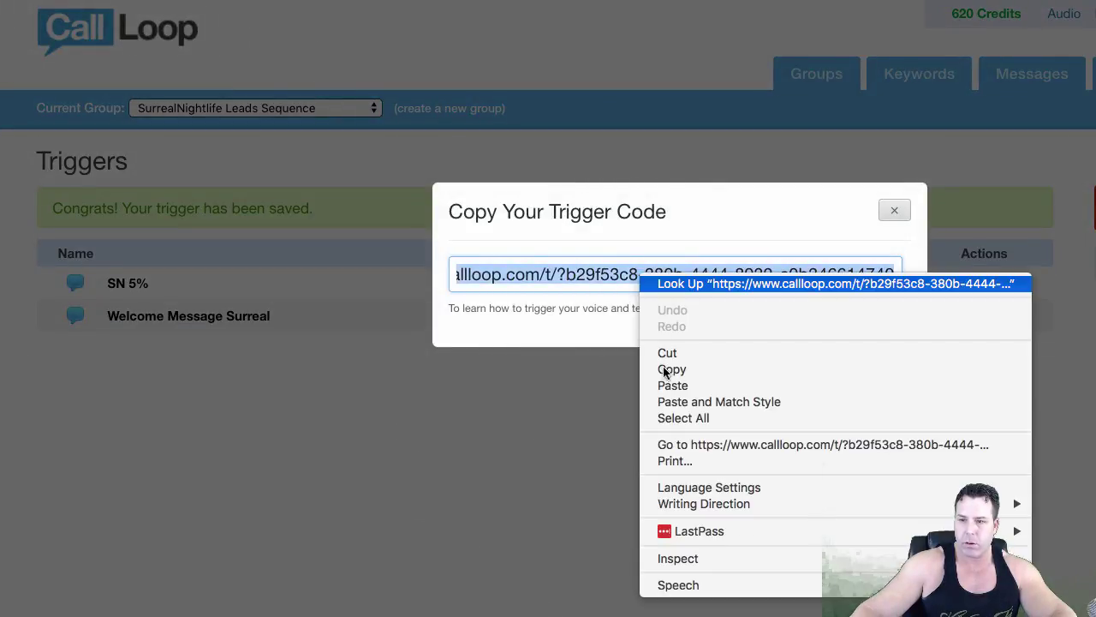
pyautogui.click(672, 370)
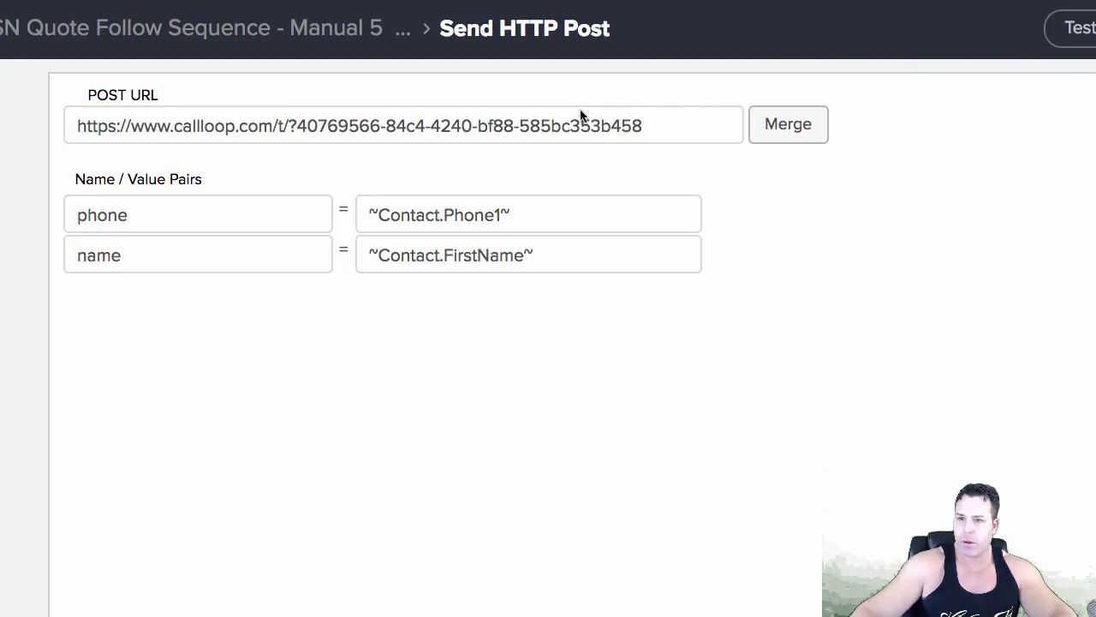
# In Infusionsoft, replace the Send HTTP Post's POST URL with the copied trigger URL, mark it Ready, and return to the sequence
pyautogui.moveTo(667, 133); pyautogui.dragTo(580, 126)
pyautogui.moveTo(210, 122); pyautogui.dragTo(32, 116)
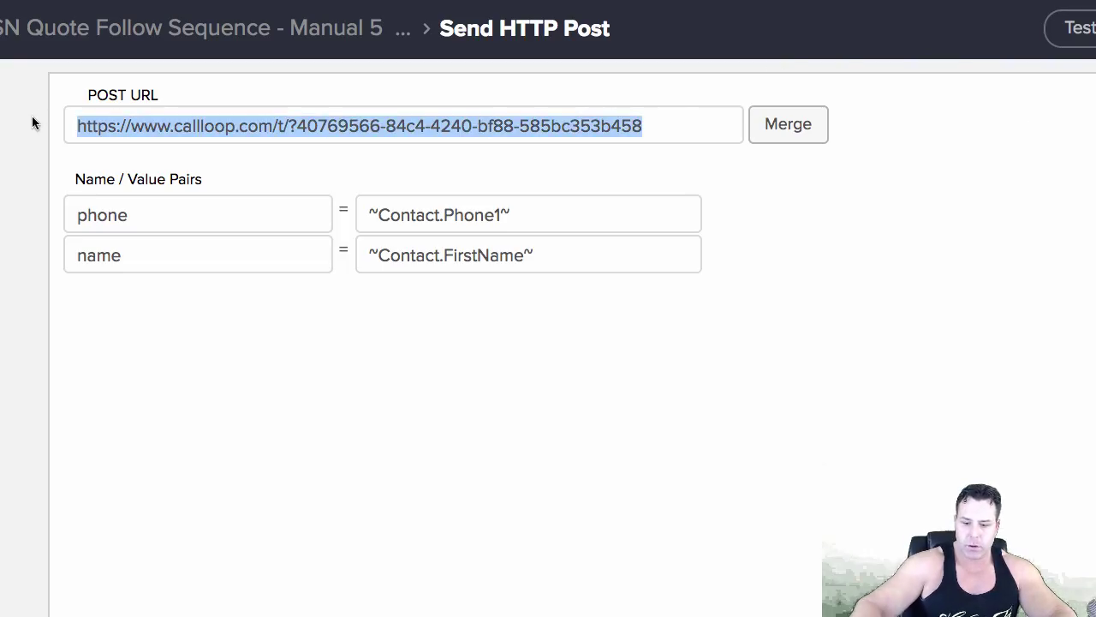
pyautogui.press('BackSpace')
pyautogui.rightClick(112, 120)
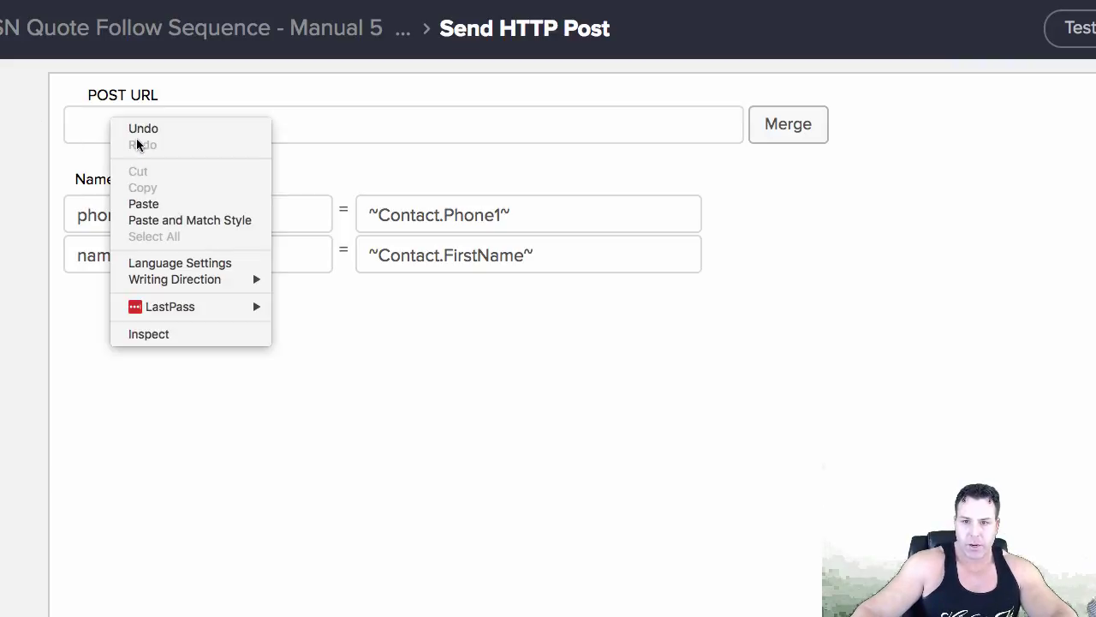
pyautogui.click(144, 204)
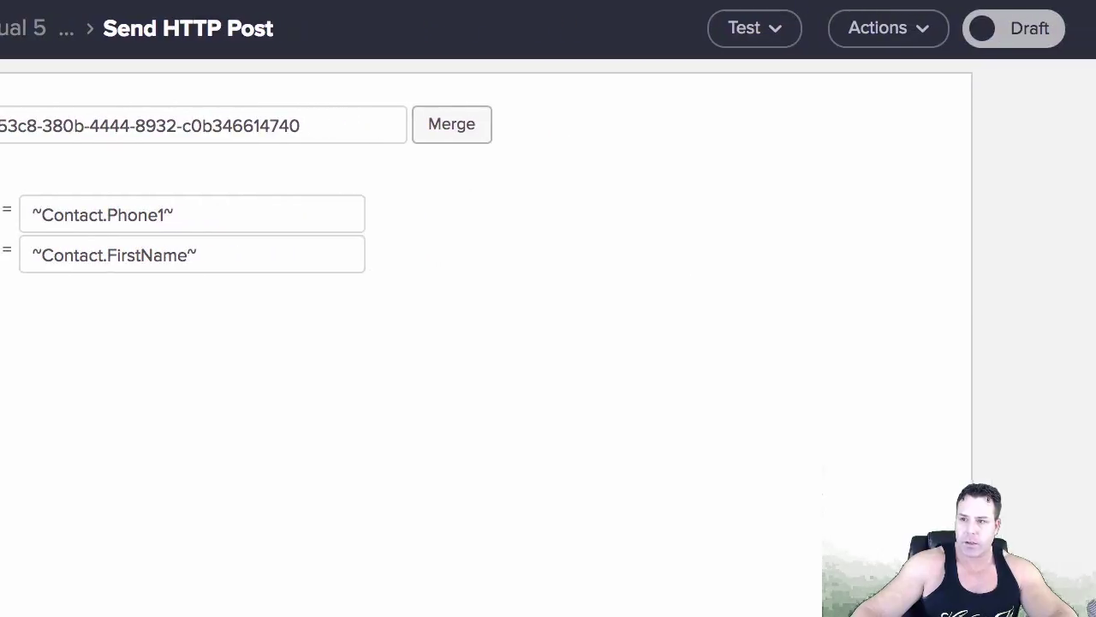
pyautogui.click(978, 31)
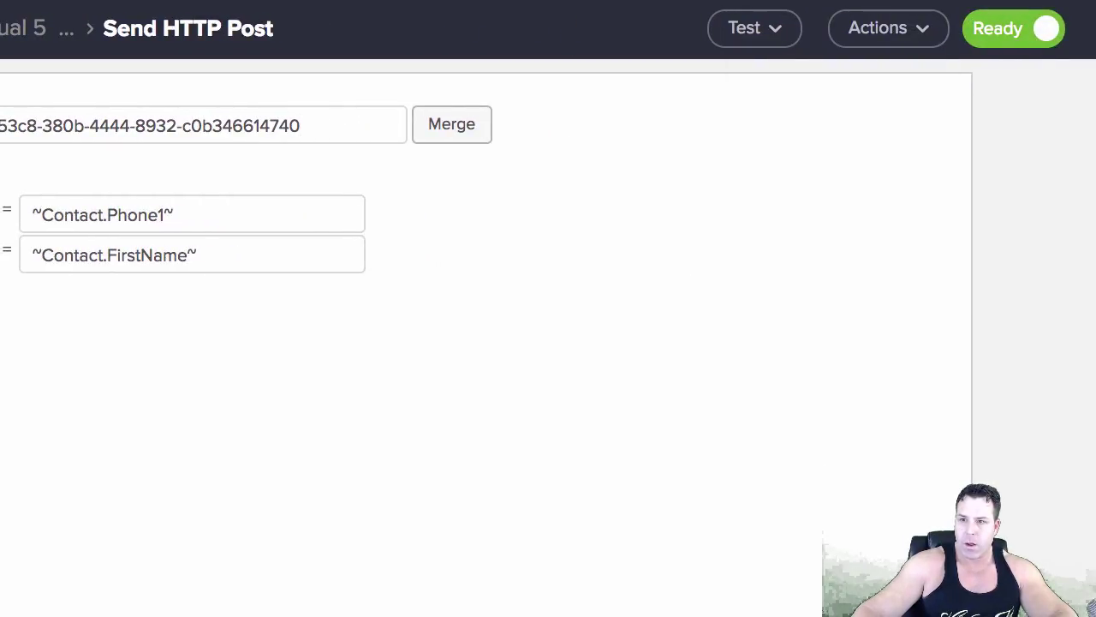
pyautogui.click(209, 24)
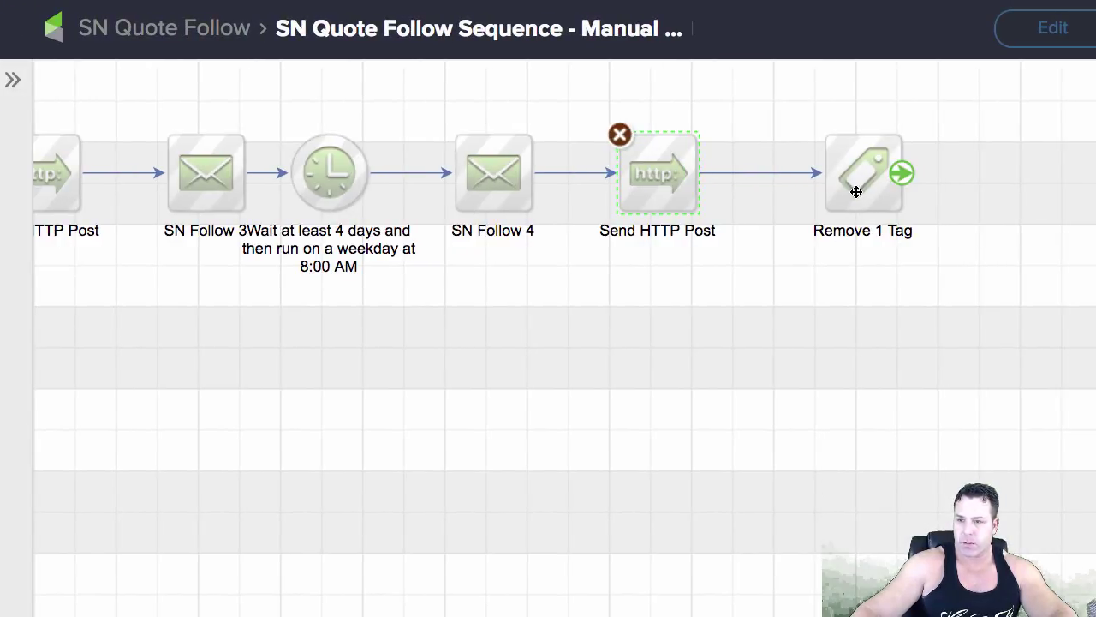
# Check which tag the final Remove 1 Tag step removes, and review the sequence back to its start
pyautogui.doubleClick(857, 191)
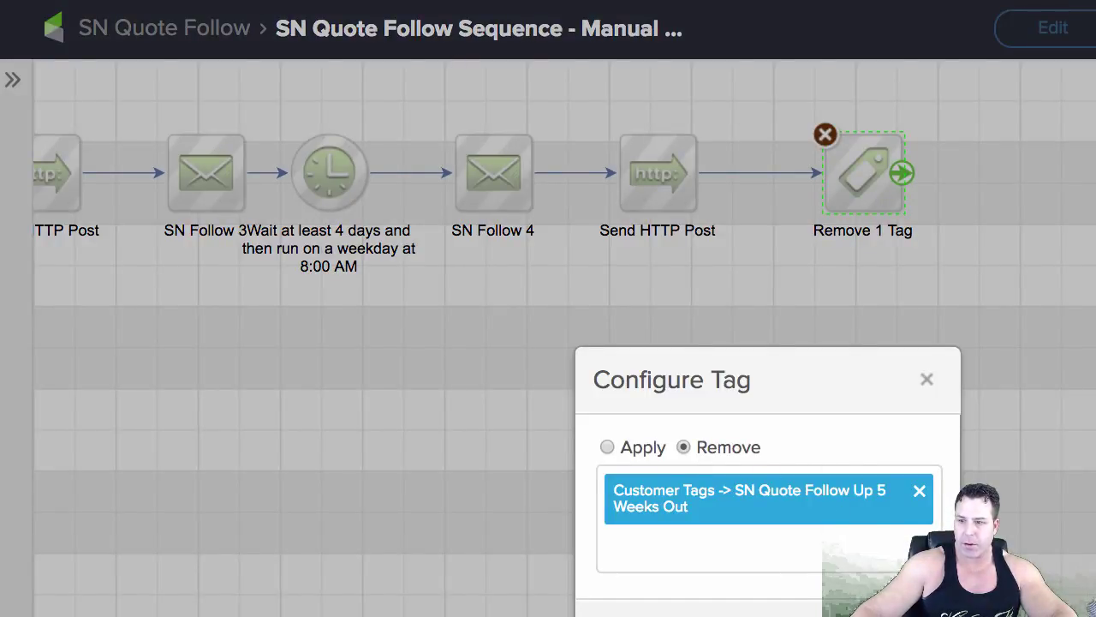
pyautogui.press('Escape')
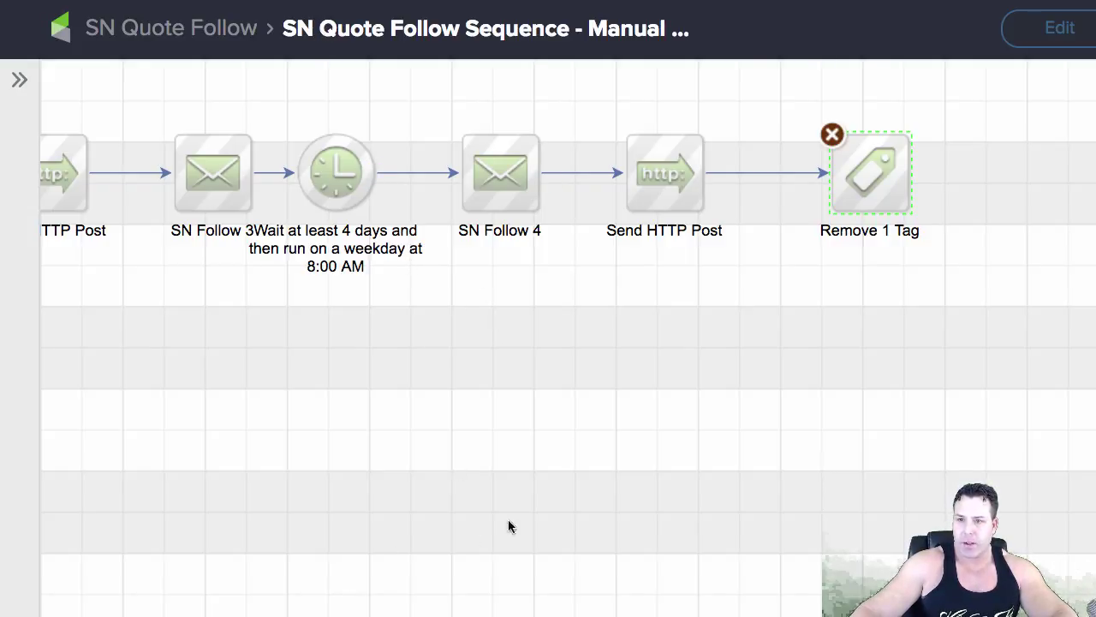
pyautogui.click(330, 190)
pyautogui.moveTo(330, 188); pyautogui.dragTo(1094, 228)
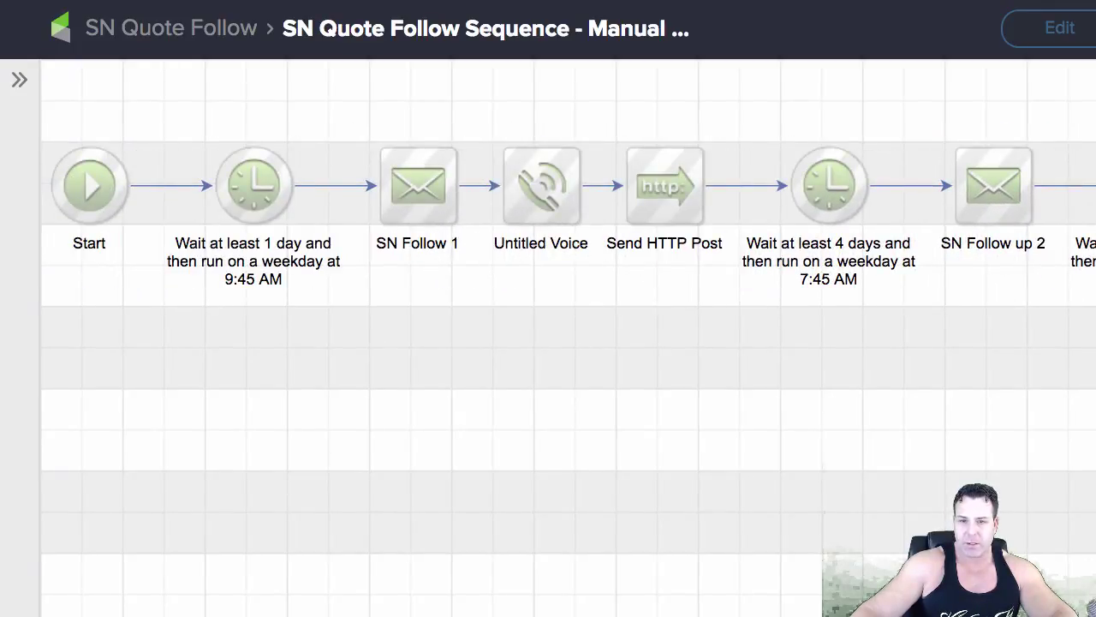